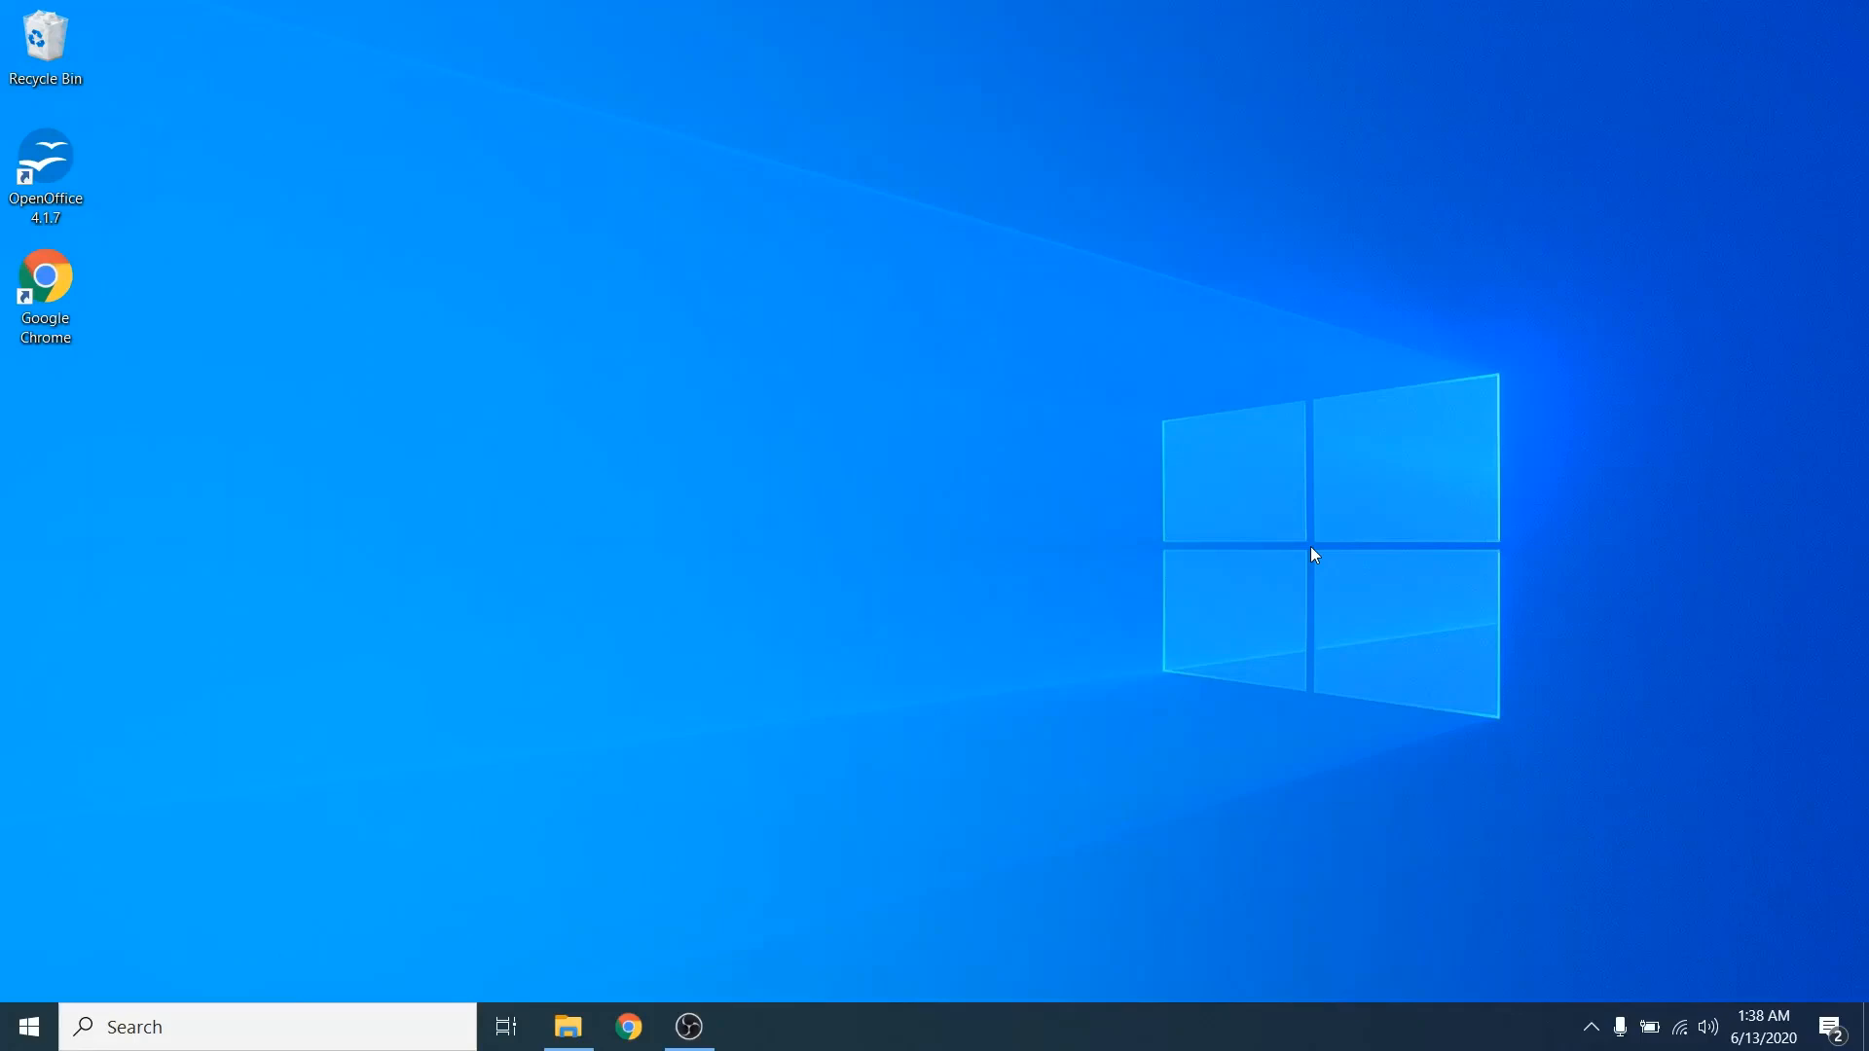
Step: Check for an installed Python version by running "Python --version" in Windows PowerShell, and close the window
{"action": "left_click", "coordinate": [239, 1033]}
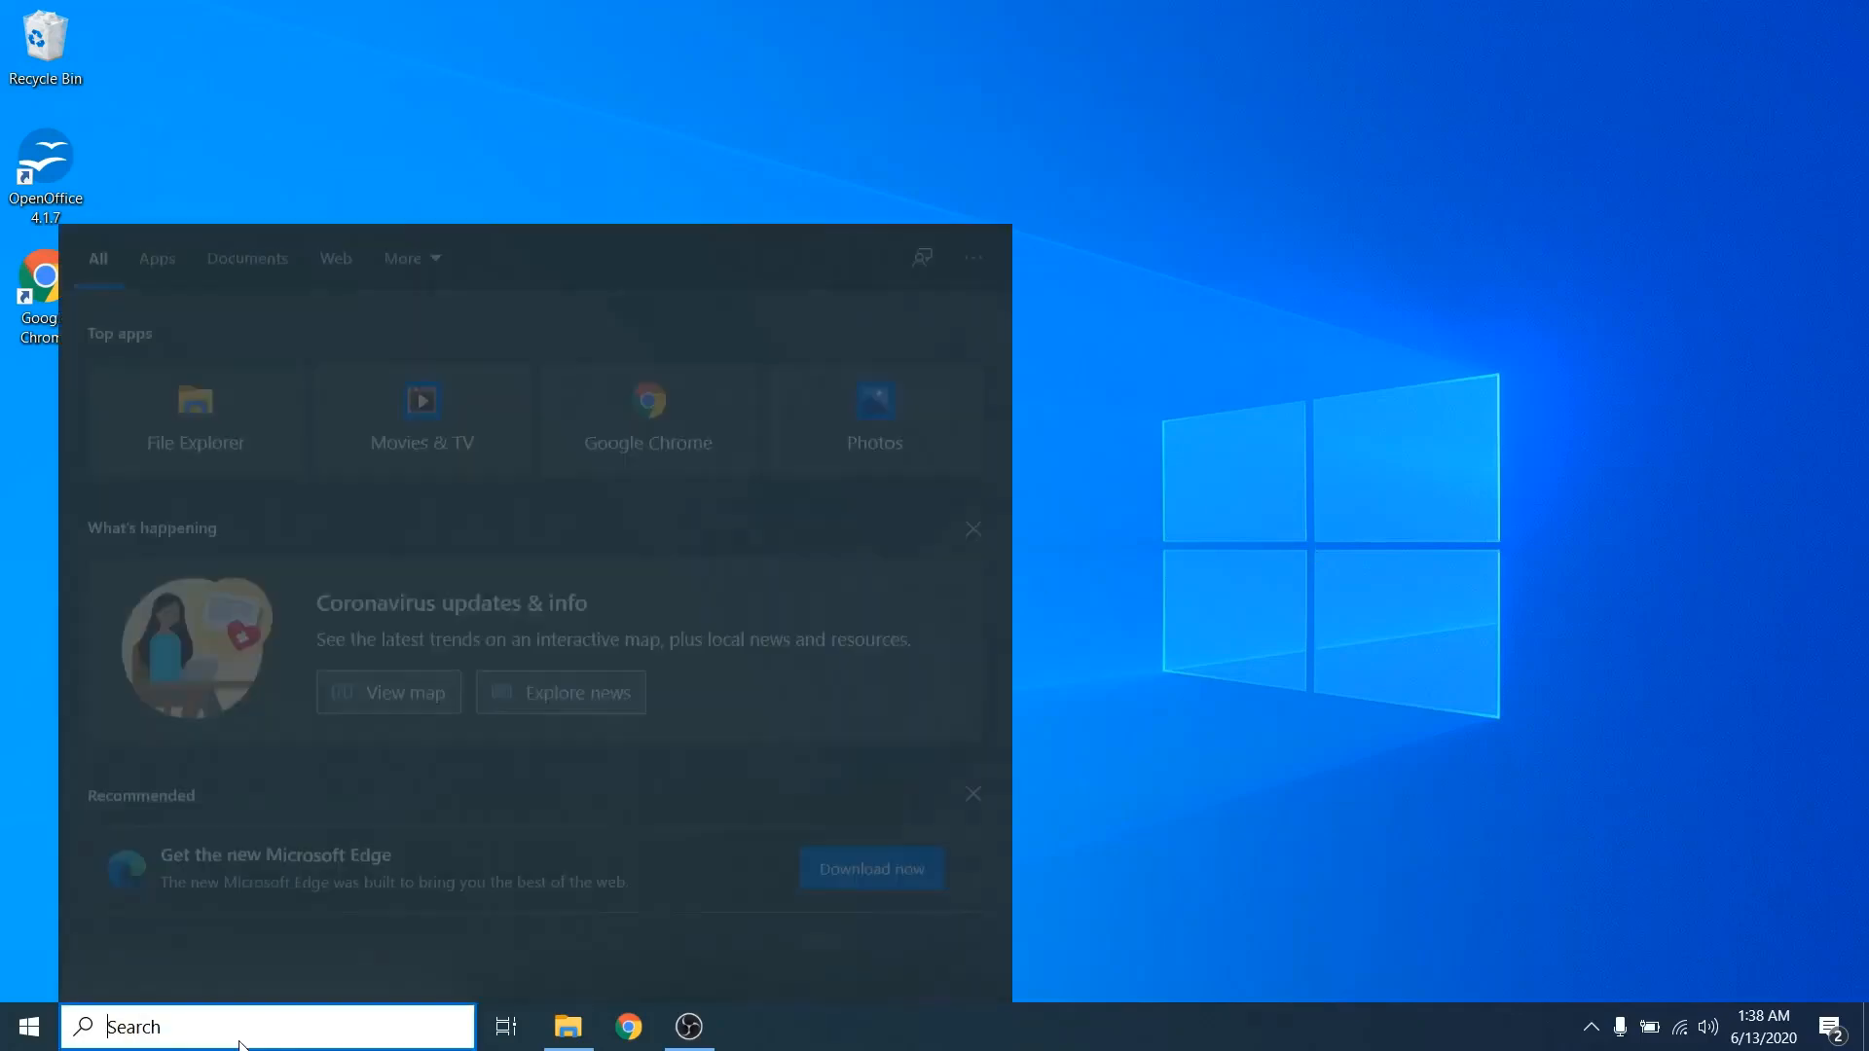
{"action": "type", "text": "po"}
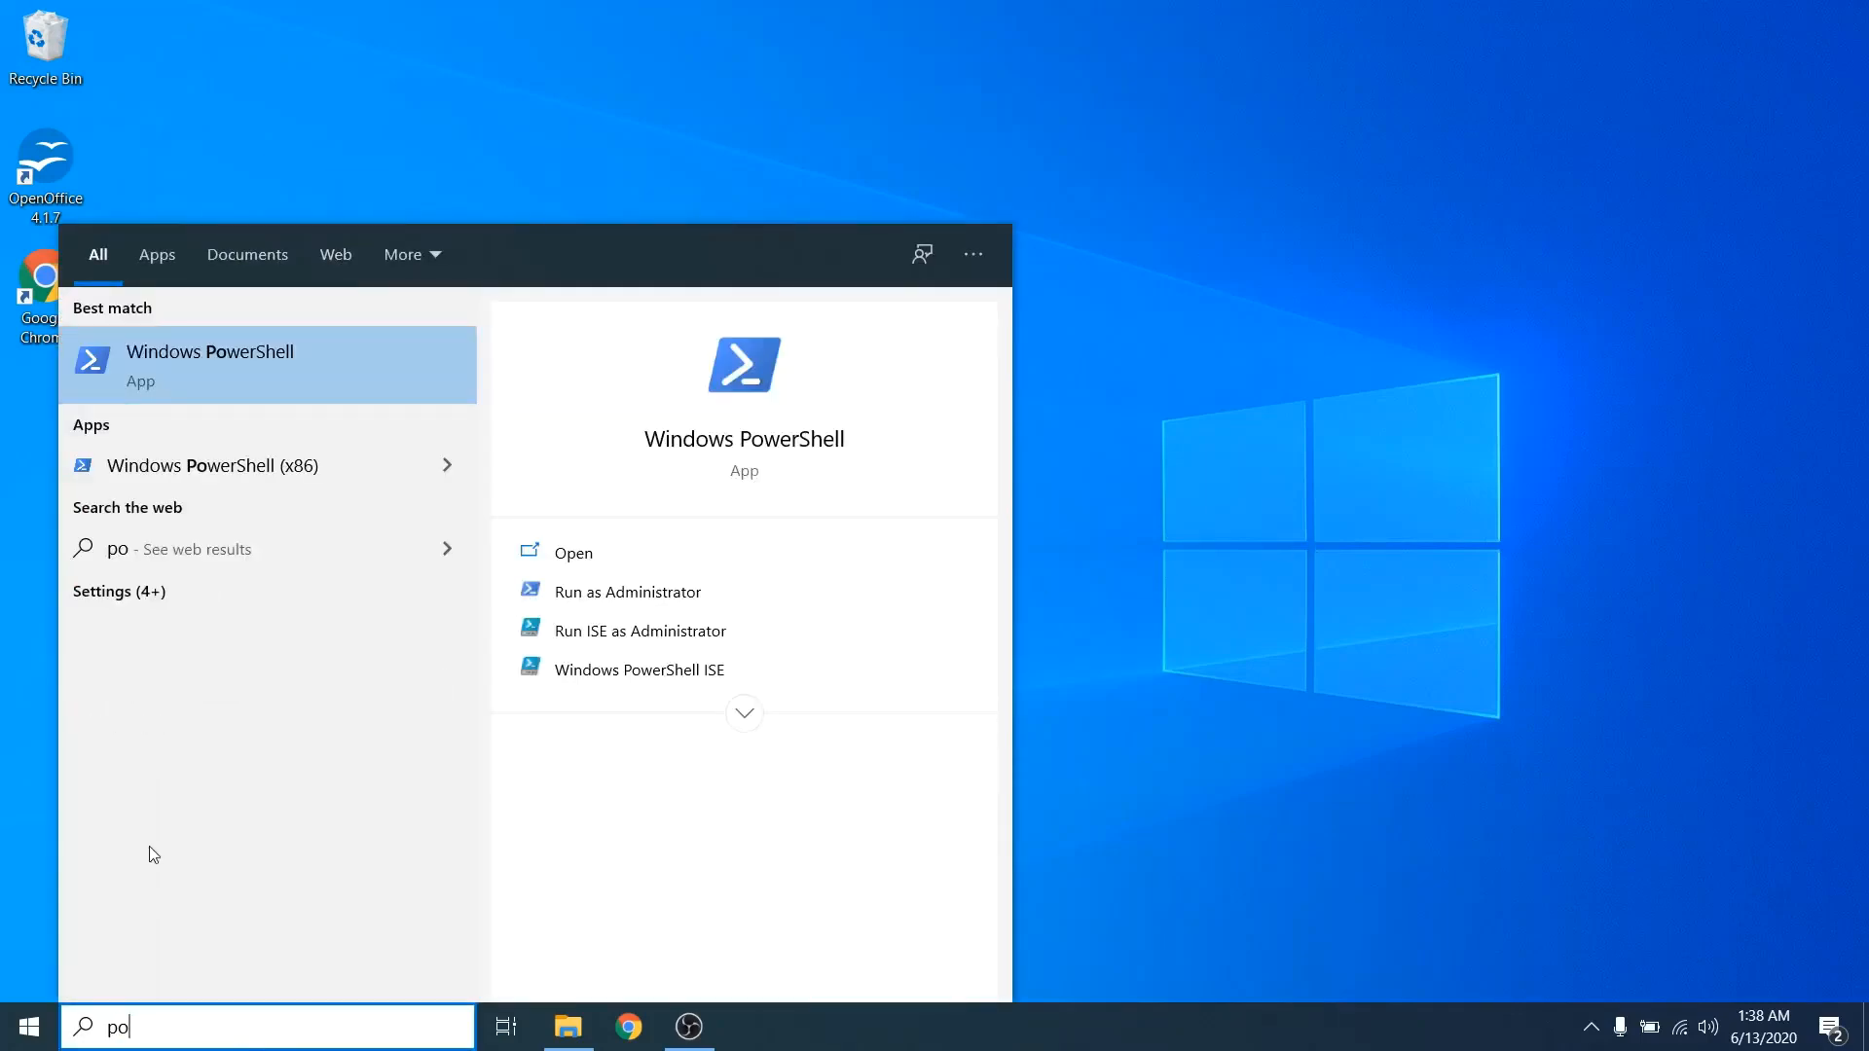
{"action": "left_click", "coordinate": [270, 370]}
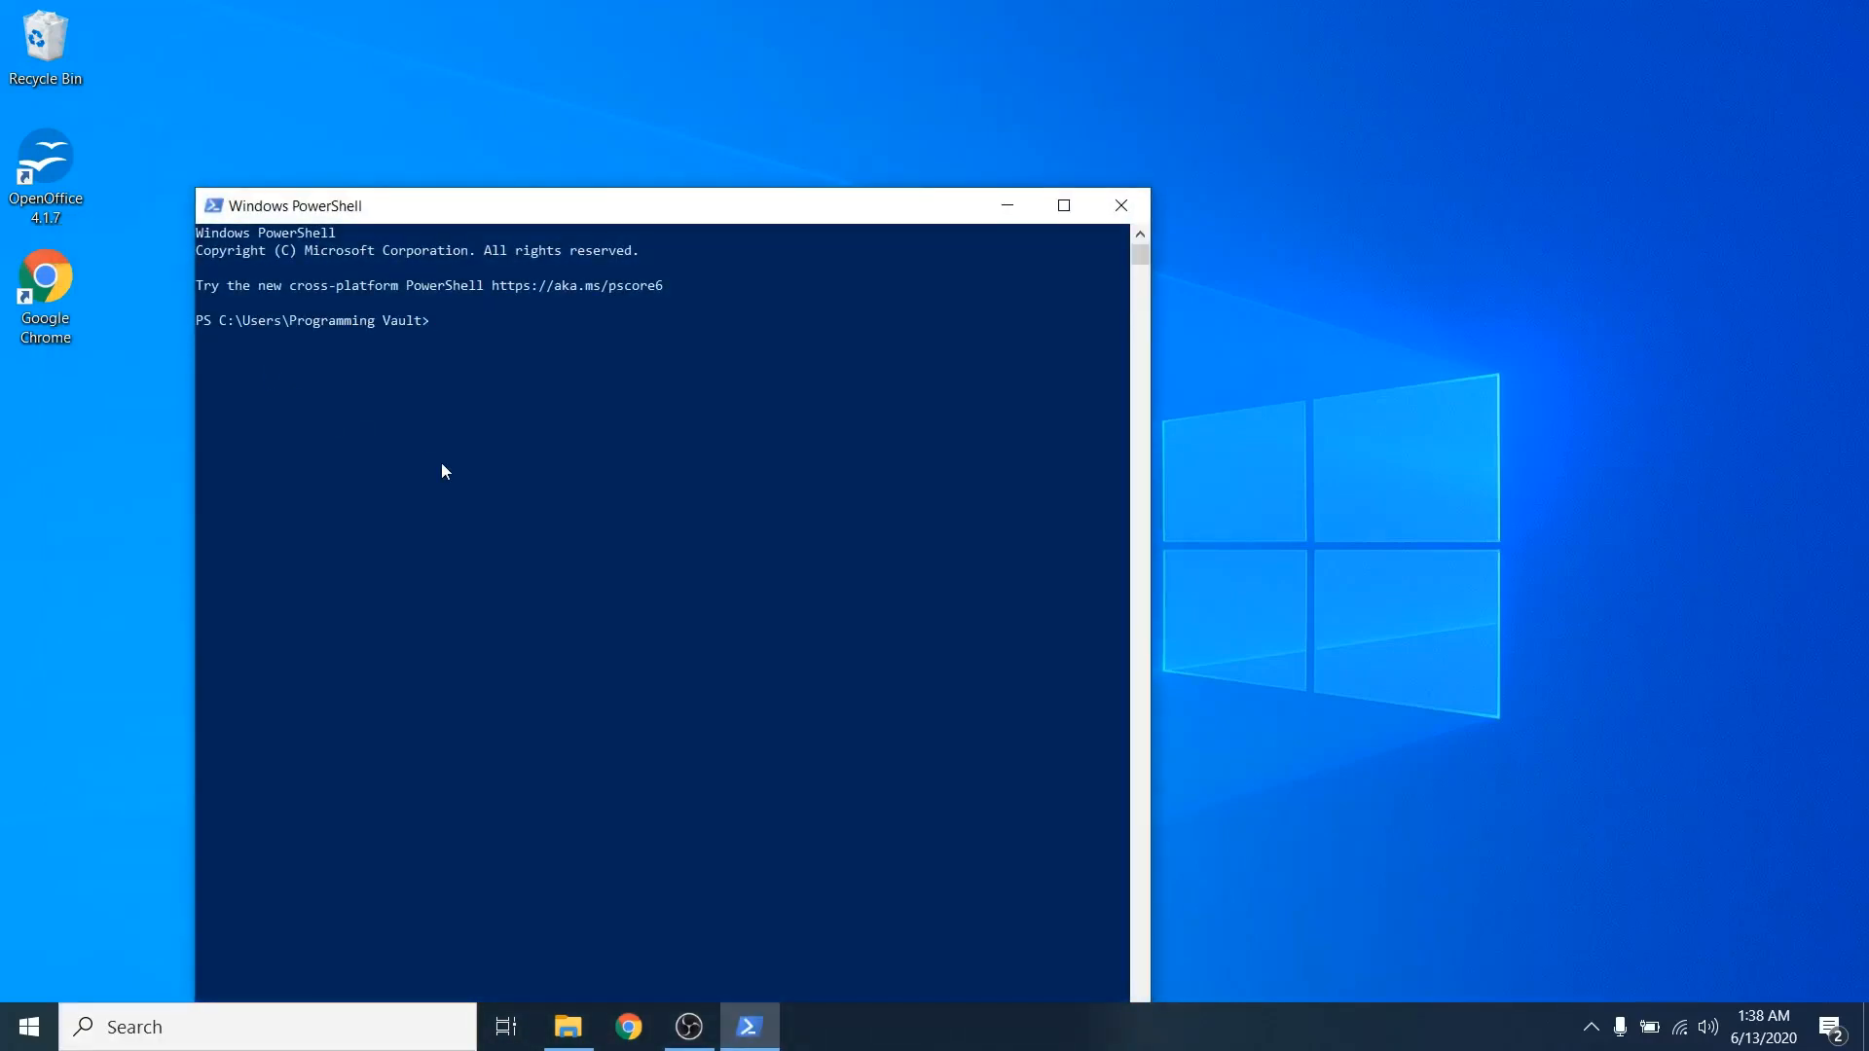
{"action": "type", "text": "Python --version"}
{"action": "key", "text": "Return"}
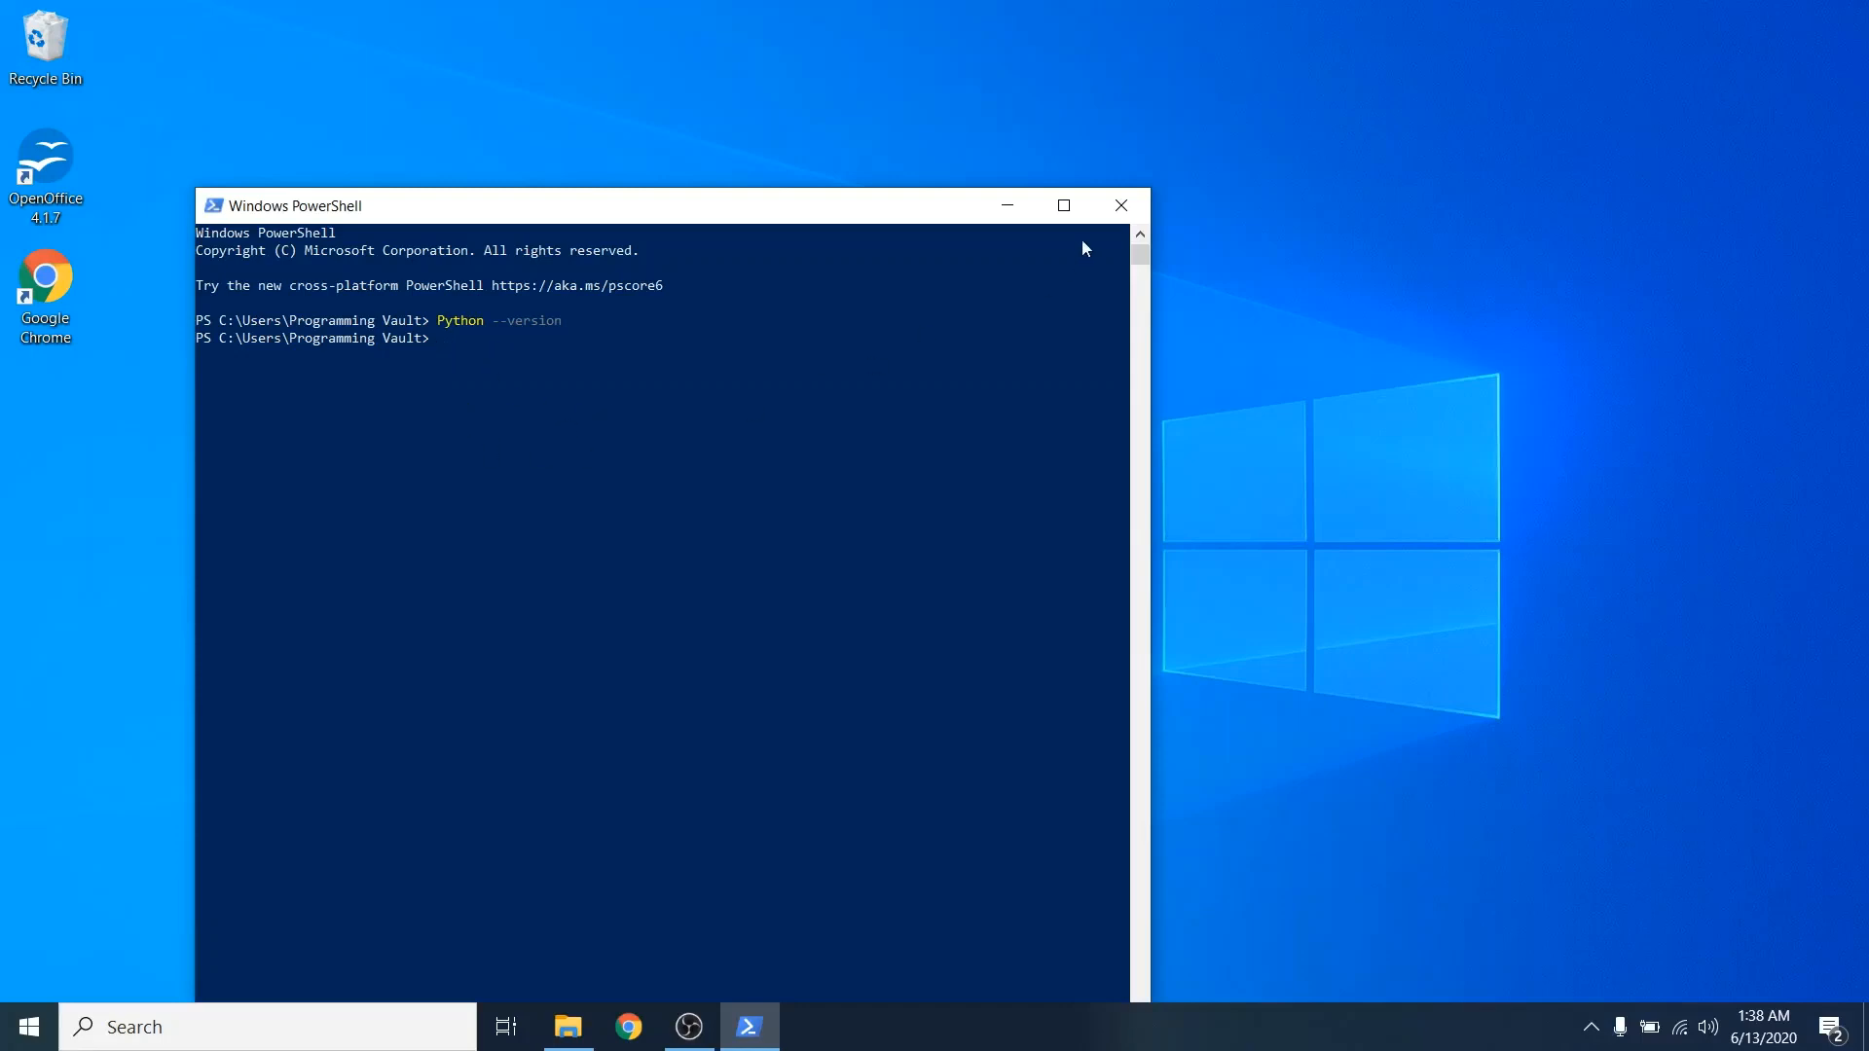
{"action": "left_click", "coordinate": [1119, 206]}
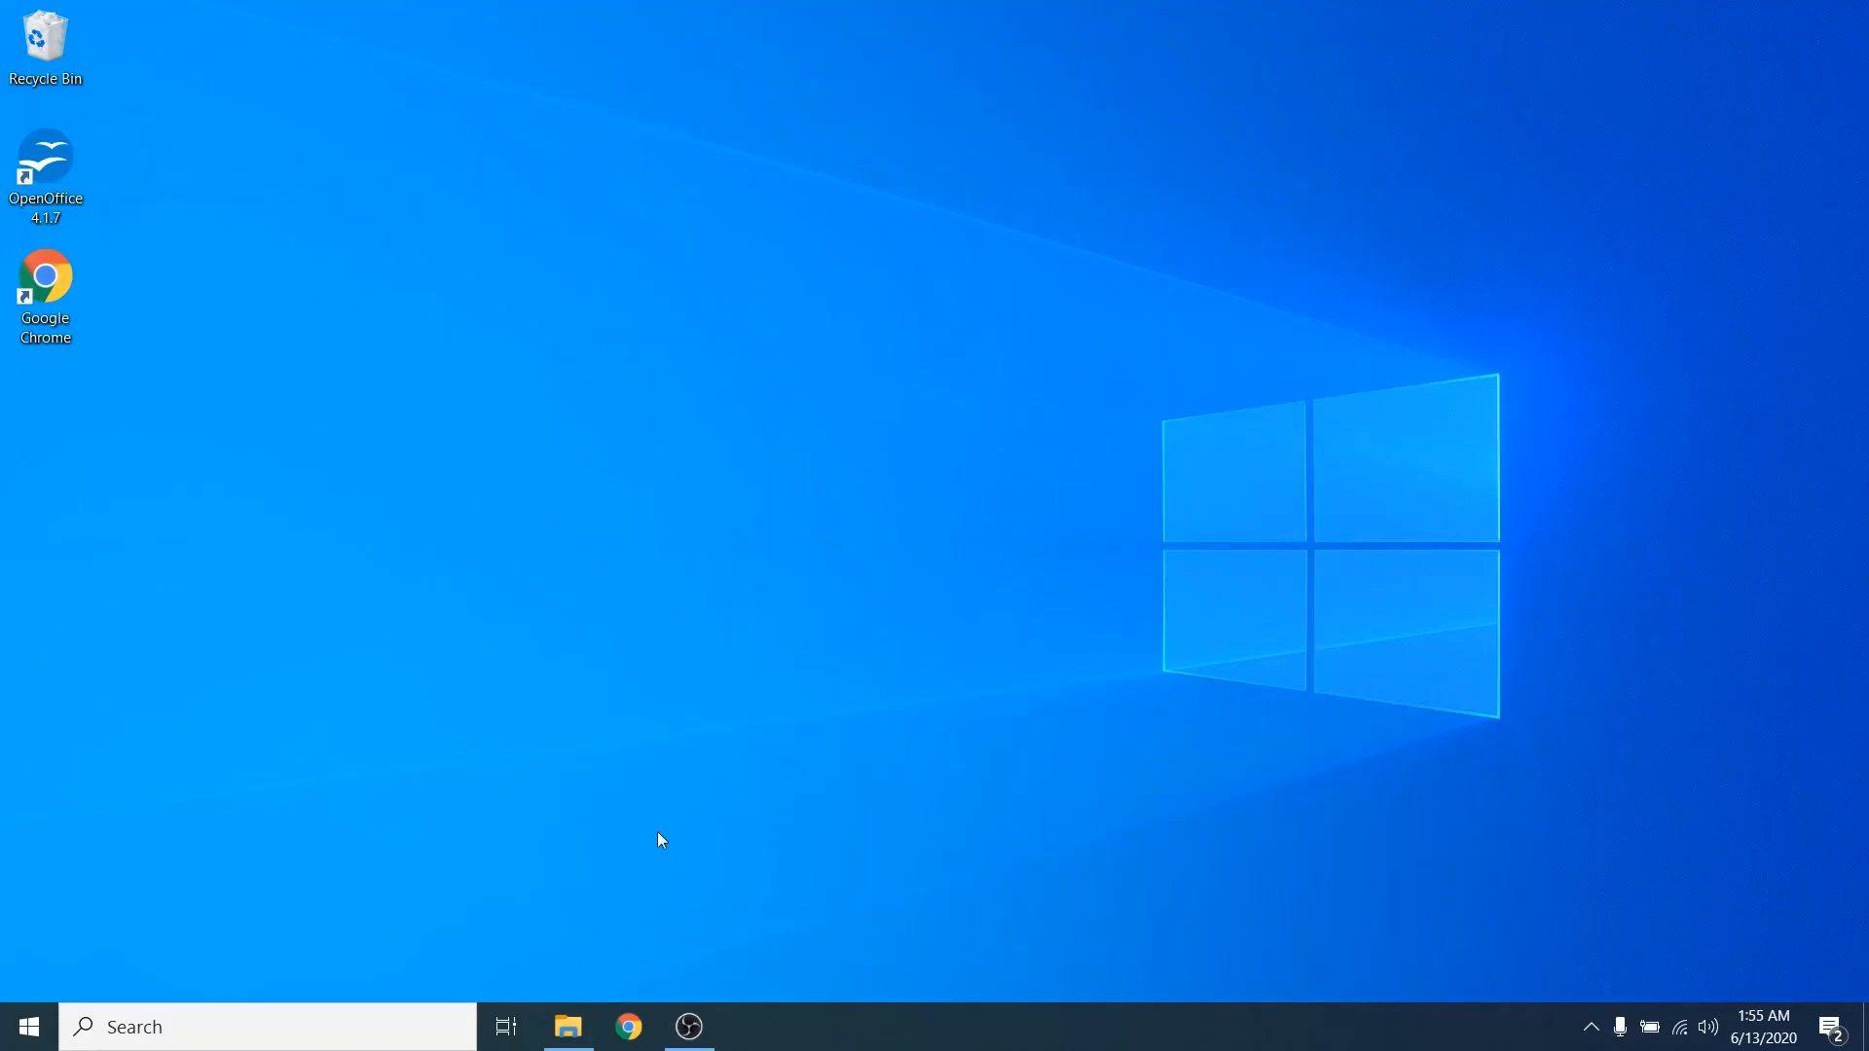
Step: In Google Chrome, search Google for "python download" and open the Download Python page on python.org
{"action": "left_click", "coordinate": [629, 1027]}
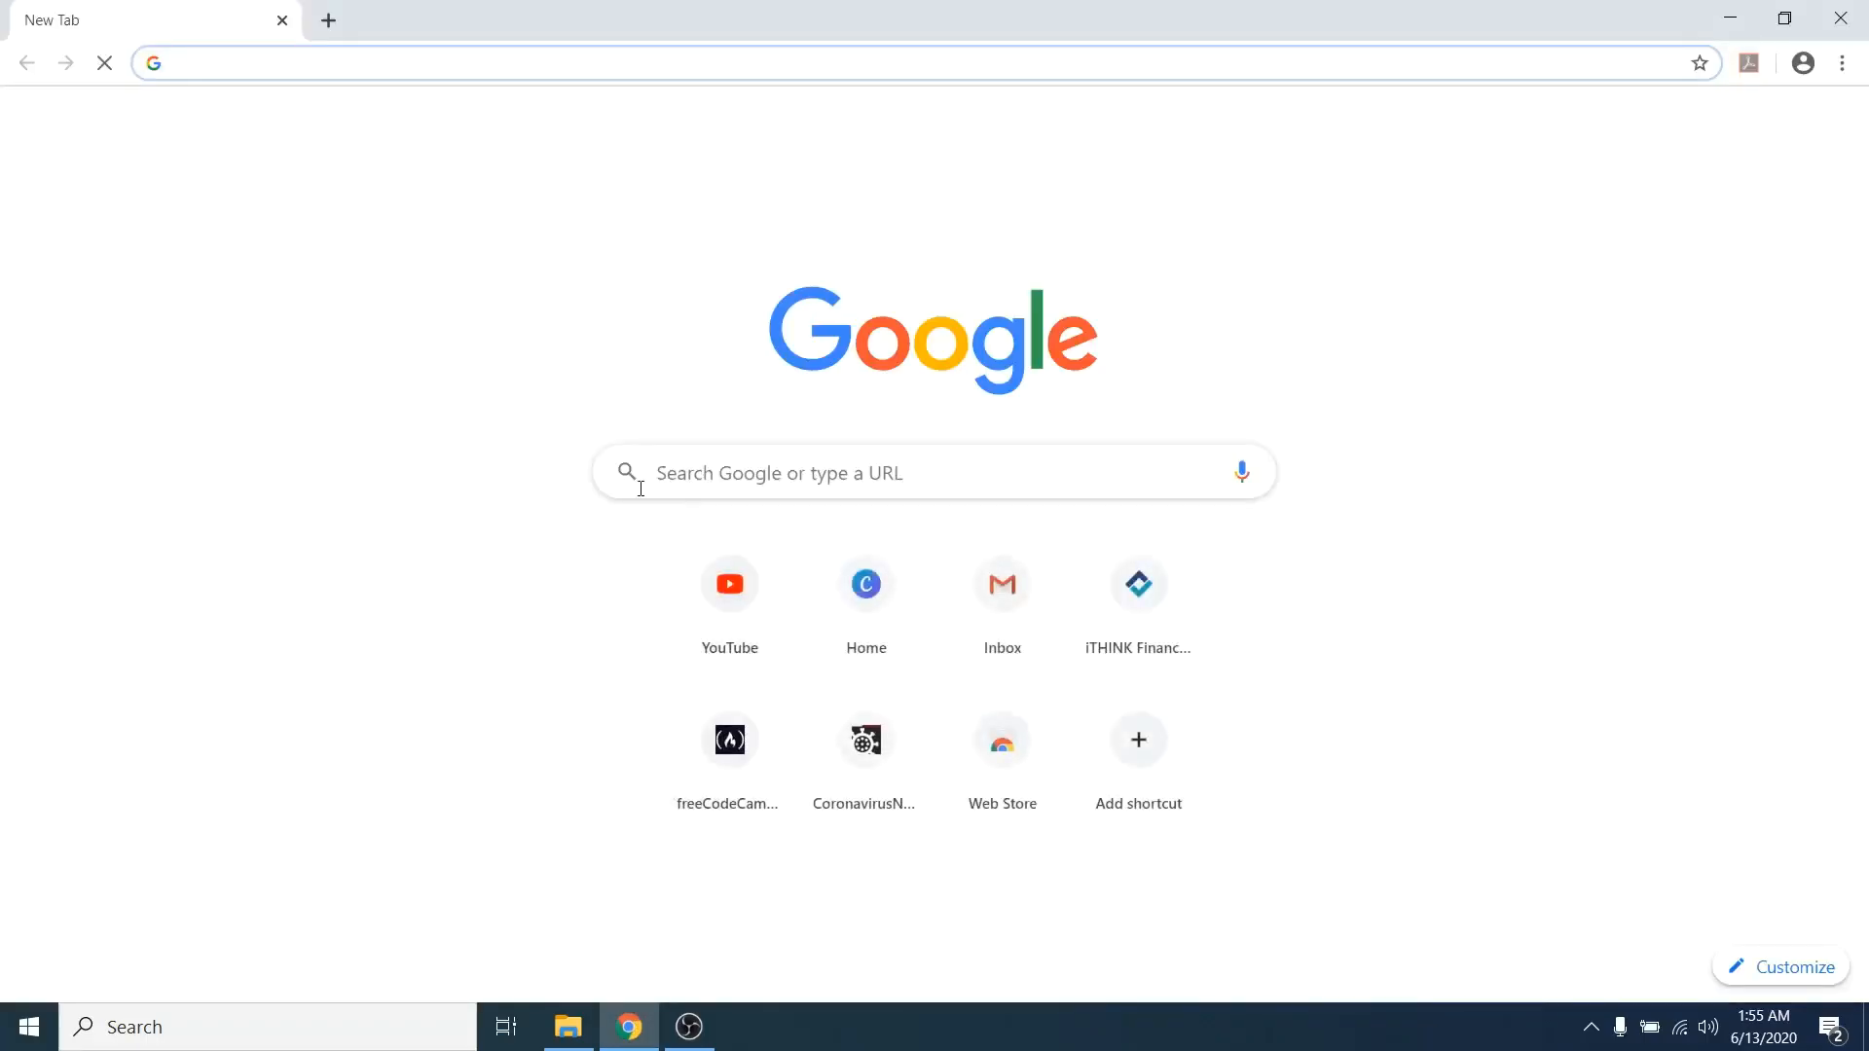
{"action": "left_click", "coordinate": [704, 487]}
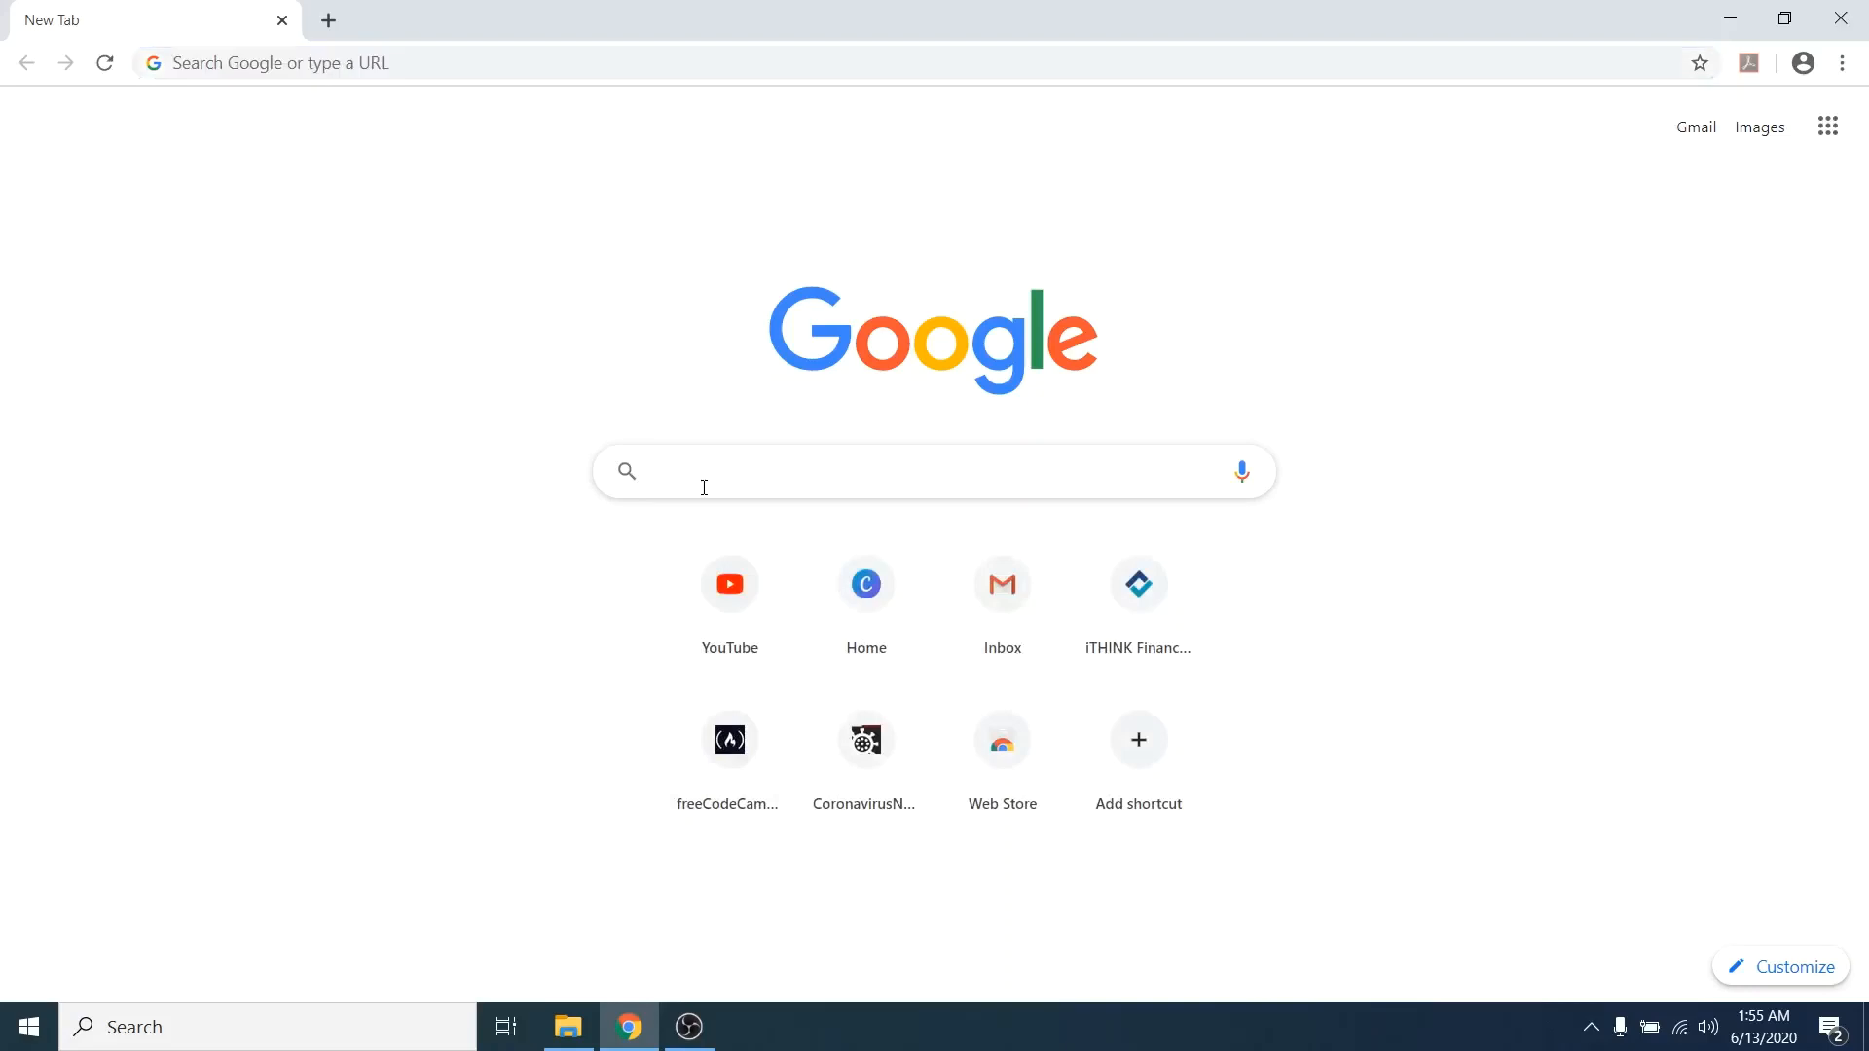
{"action": "type", "text": "python "}
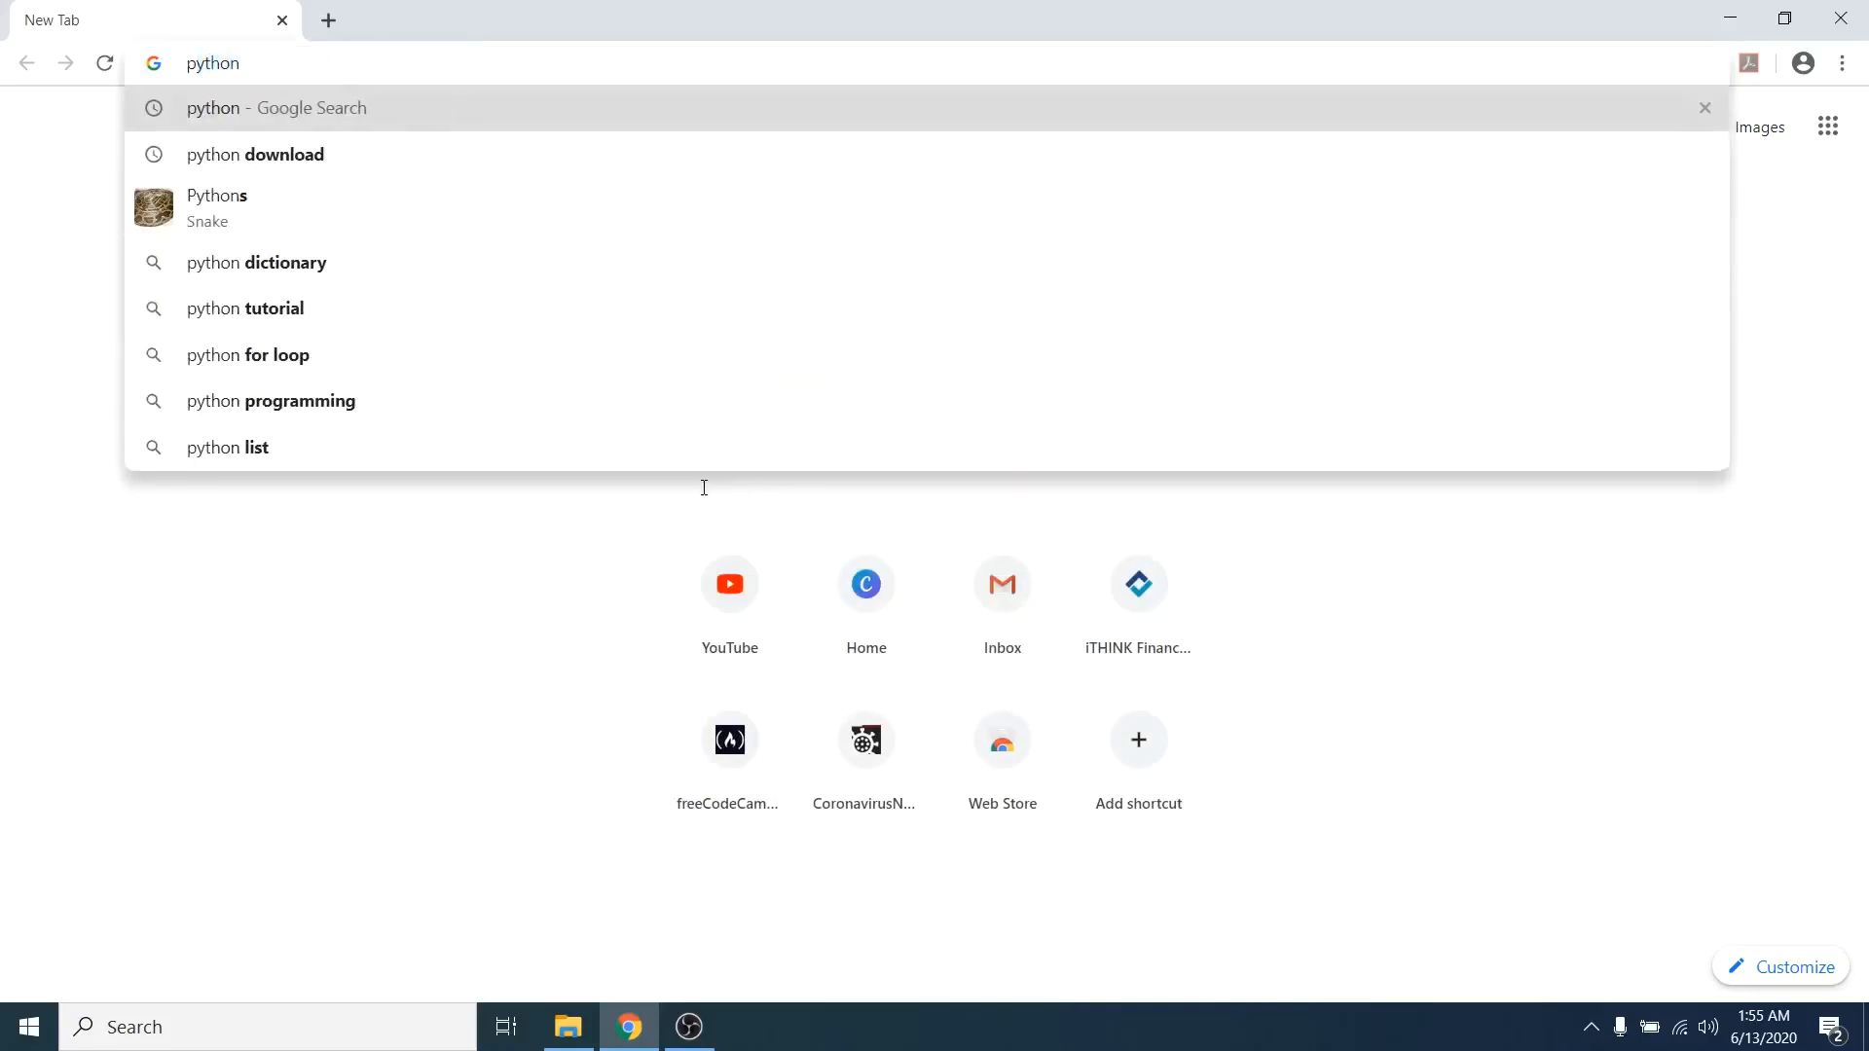
{"action": "type", "text": "download"}
{"action": "key", "text": "Return"}
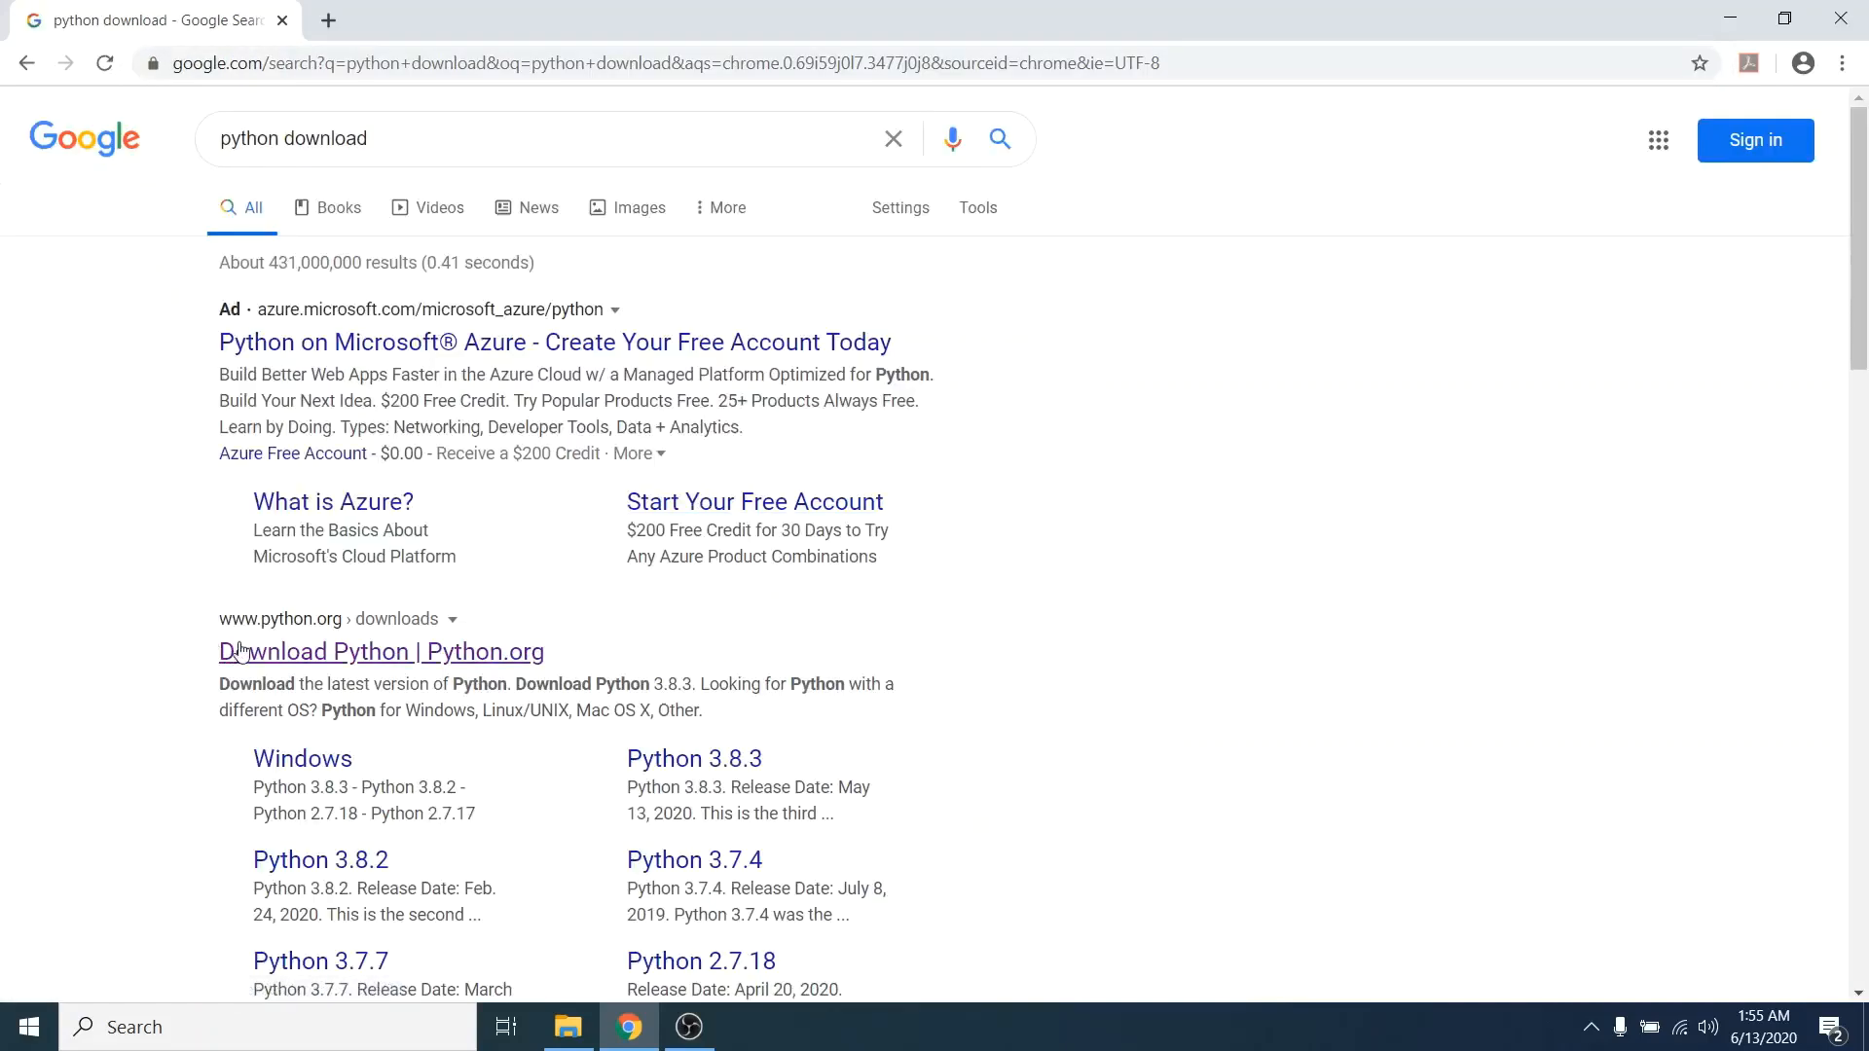
{"action": "scroll", "coordinate": [253, 506], "scroll_direction": "down", "scroll_amount": 3}
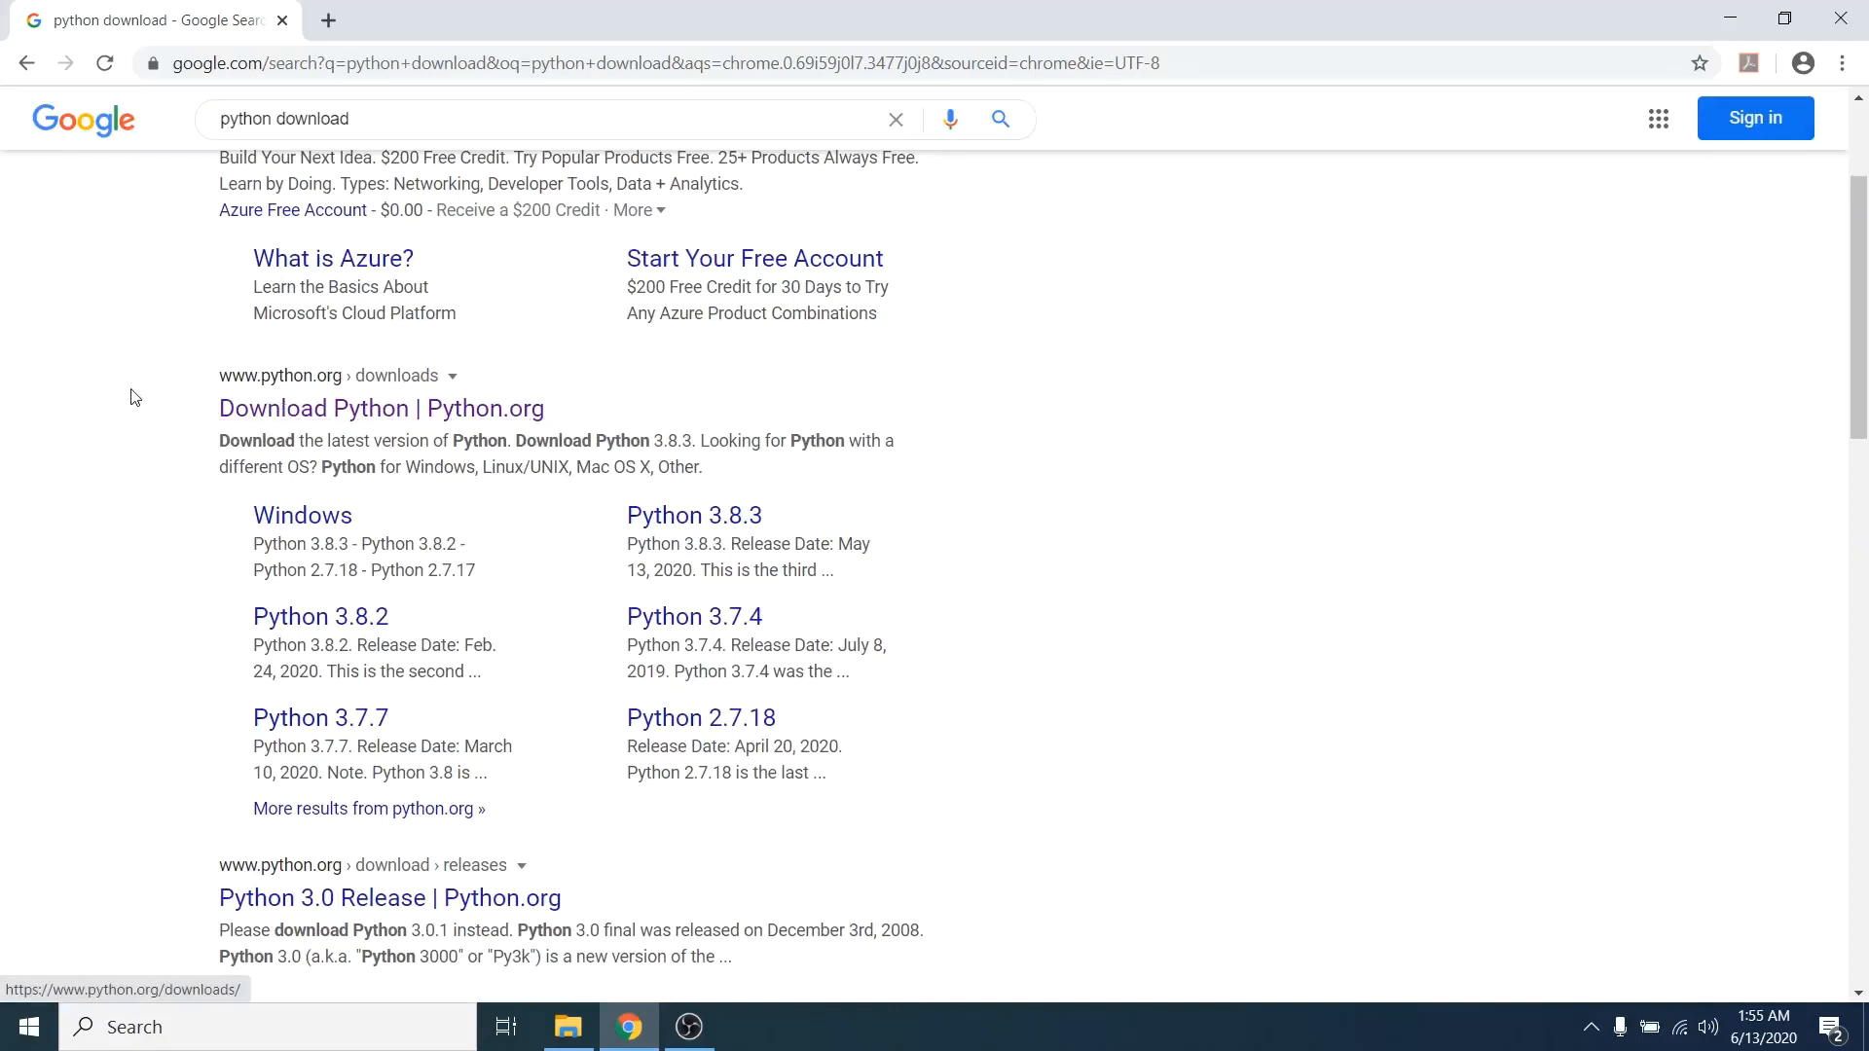
{"action": "left_click", "coordinate": [301, 409]}
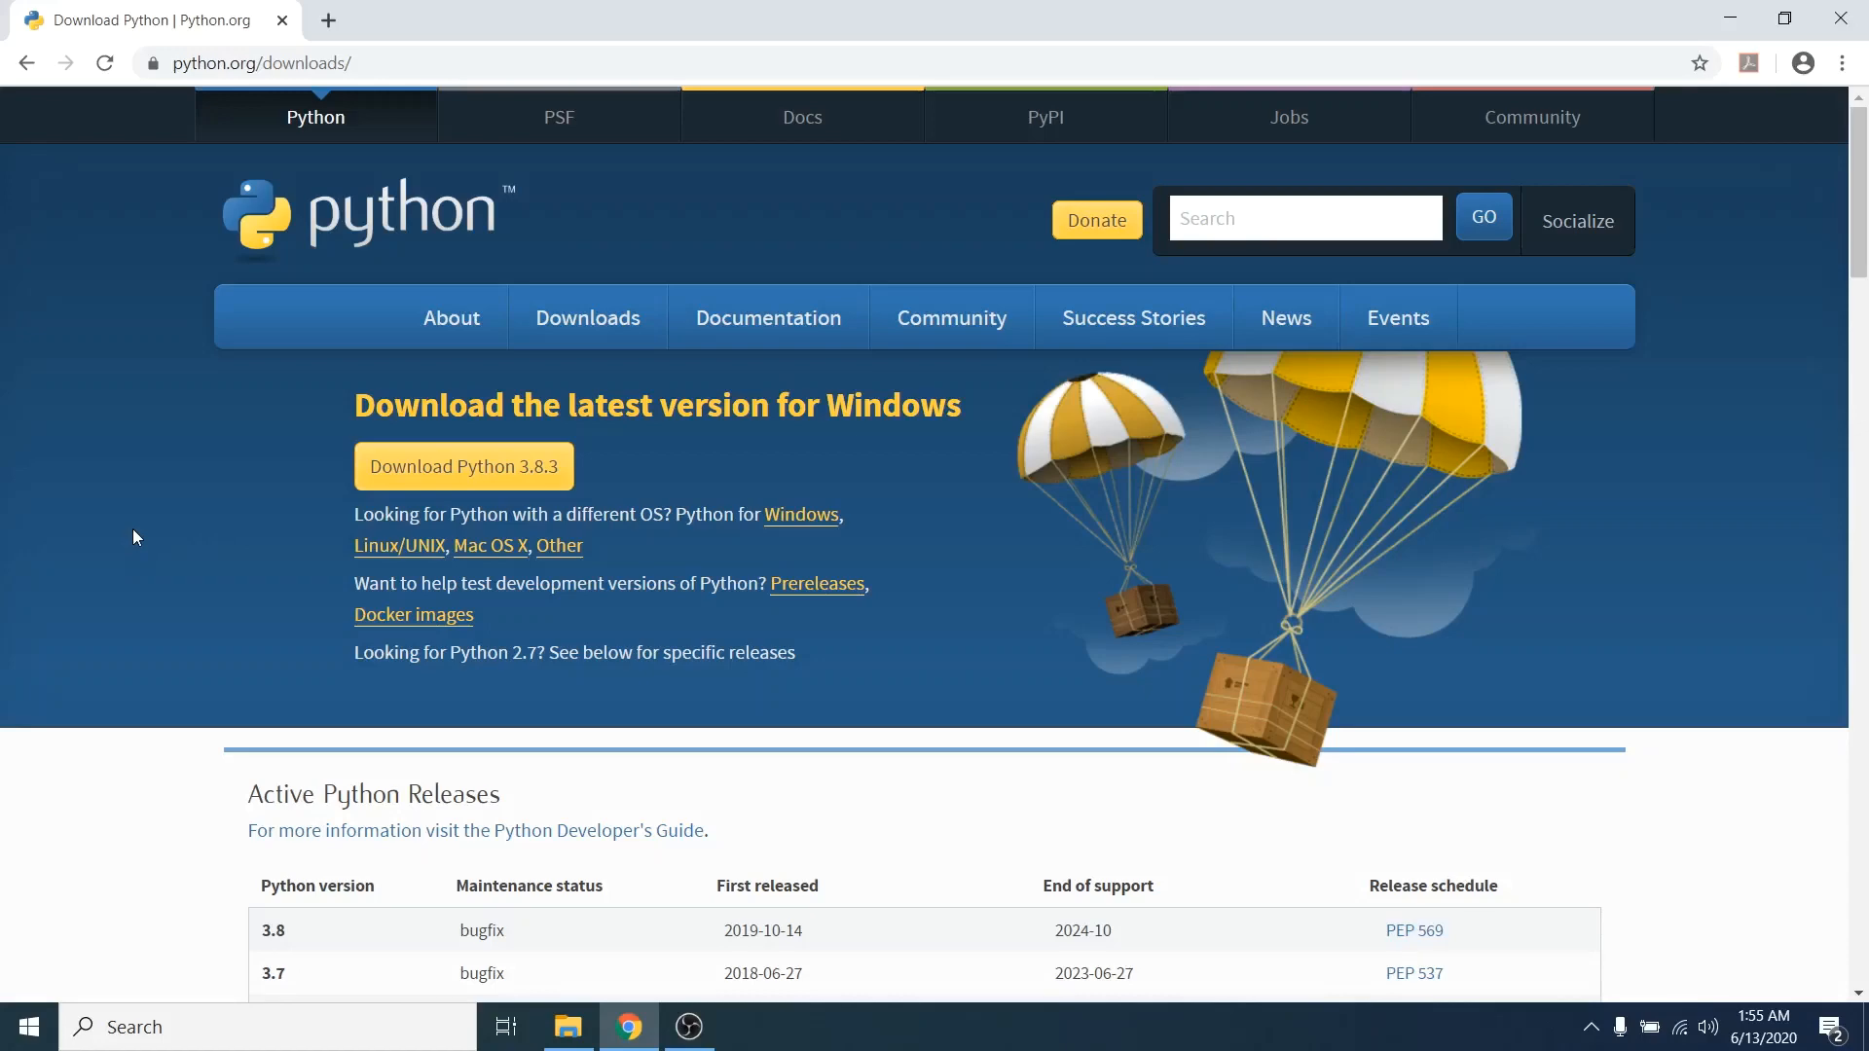
Step: Download the Python 3.8.3 installer for Windows to the Desktop as python-3.8.3, and close the browser
{"action": "scroll", "coordinate": [132, 529], "scroll_direction": "down", "scroll_amount": 2}
{"action": "scroll", "coordinate": [132, 529], "scroll_direction": "up", "scroll_amount": 2}
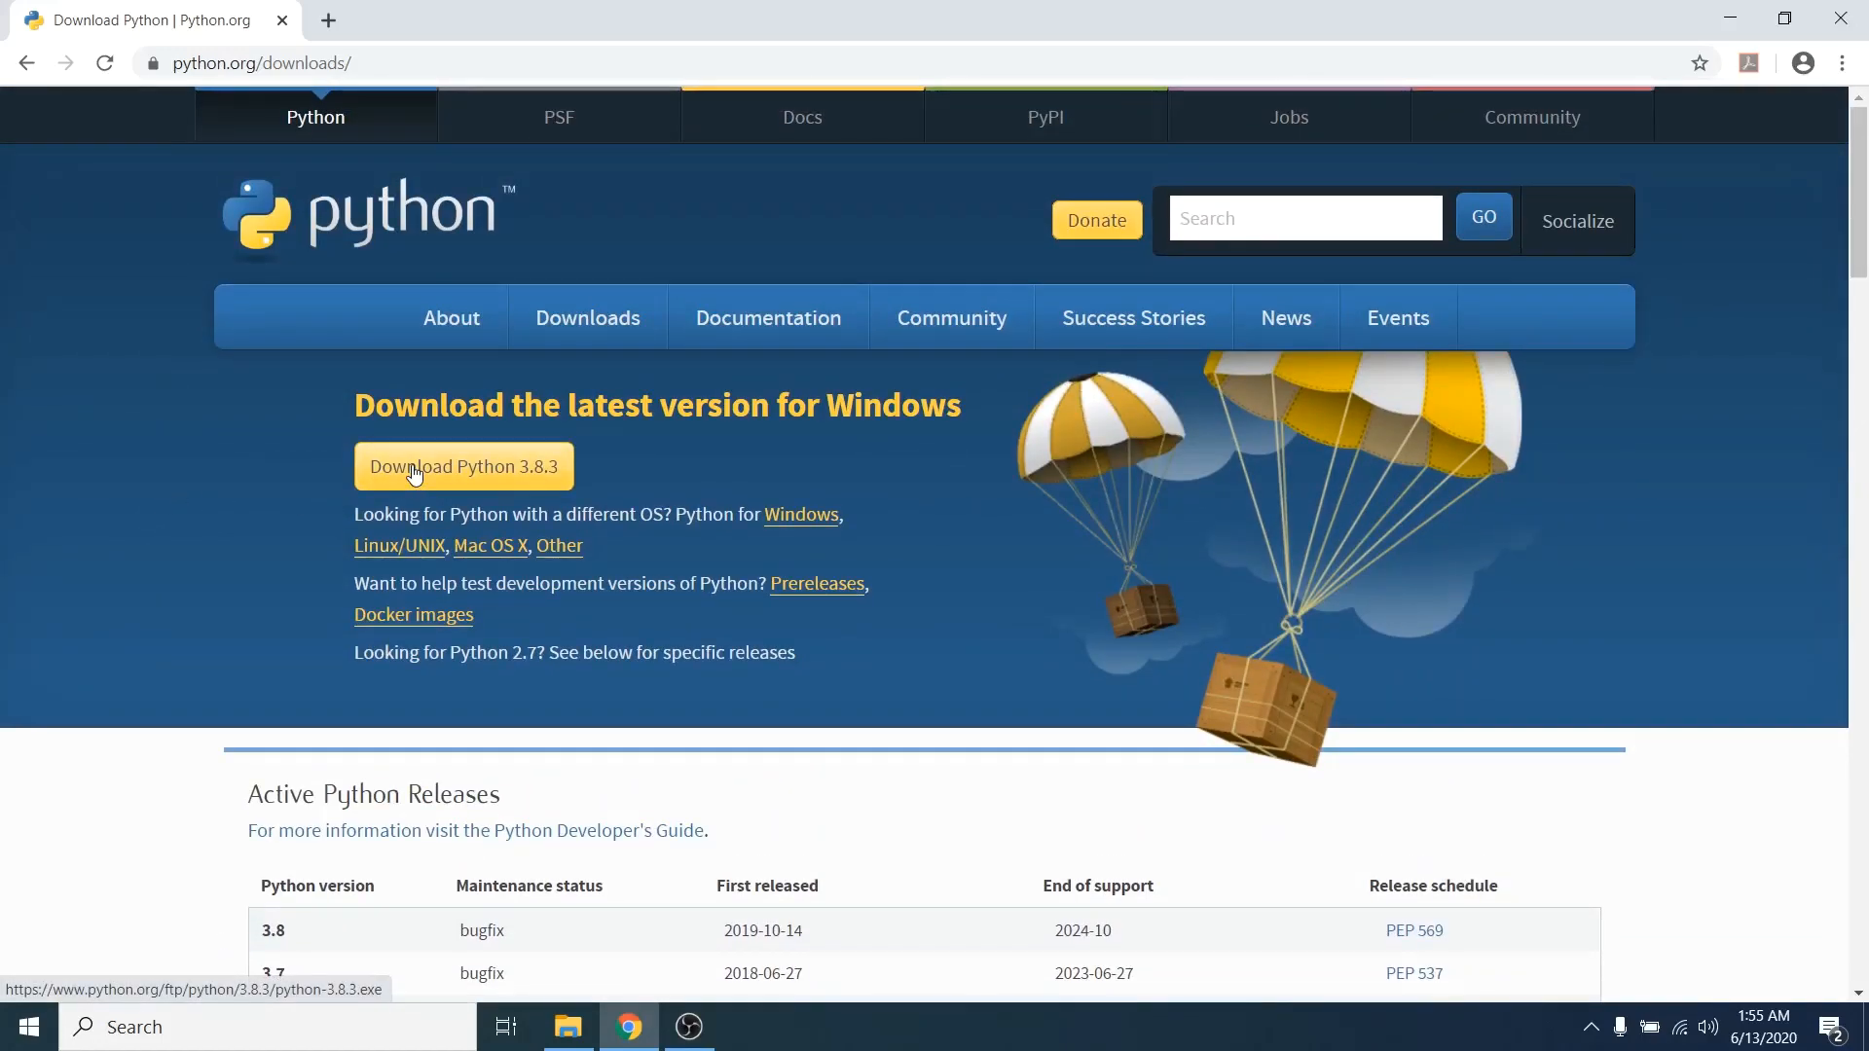
{"action": "left_click", "coordinate": [416, 472]}
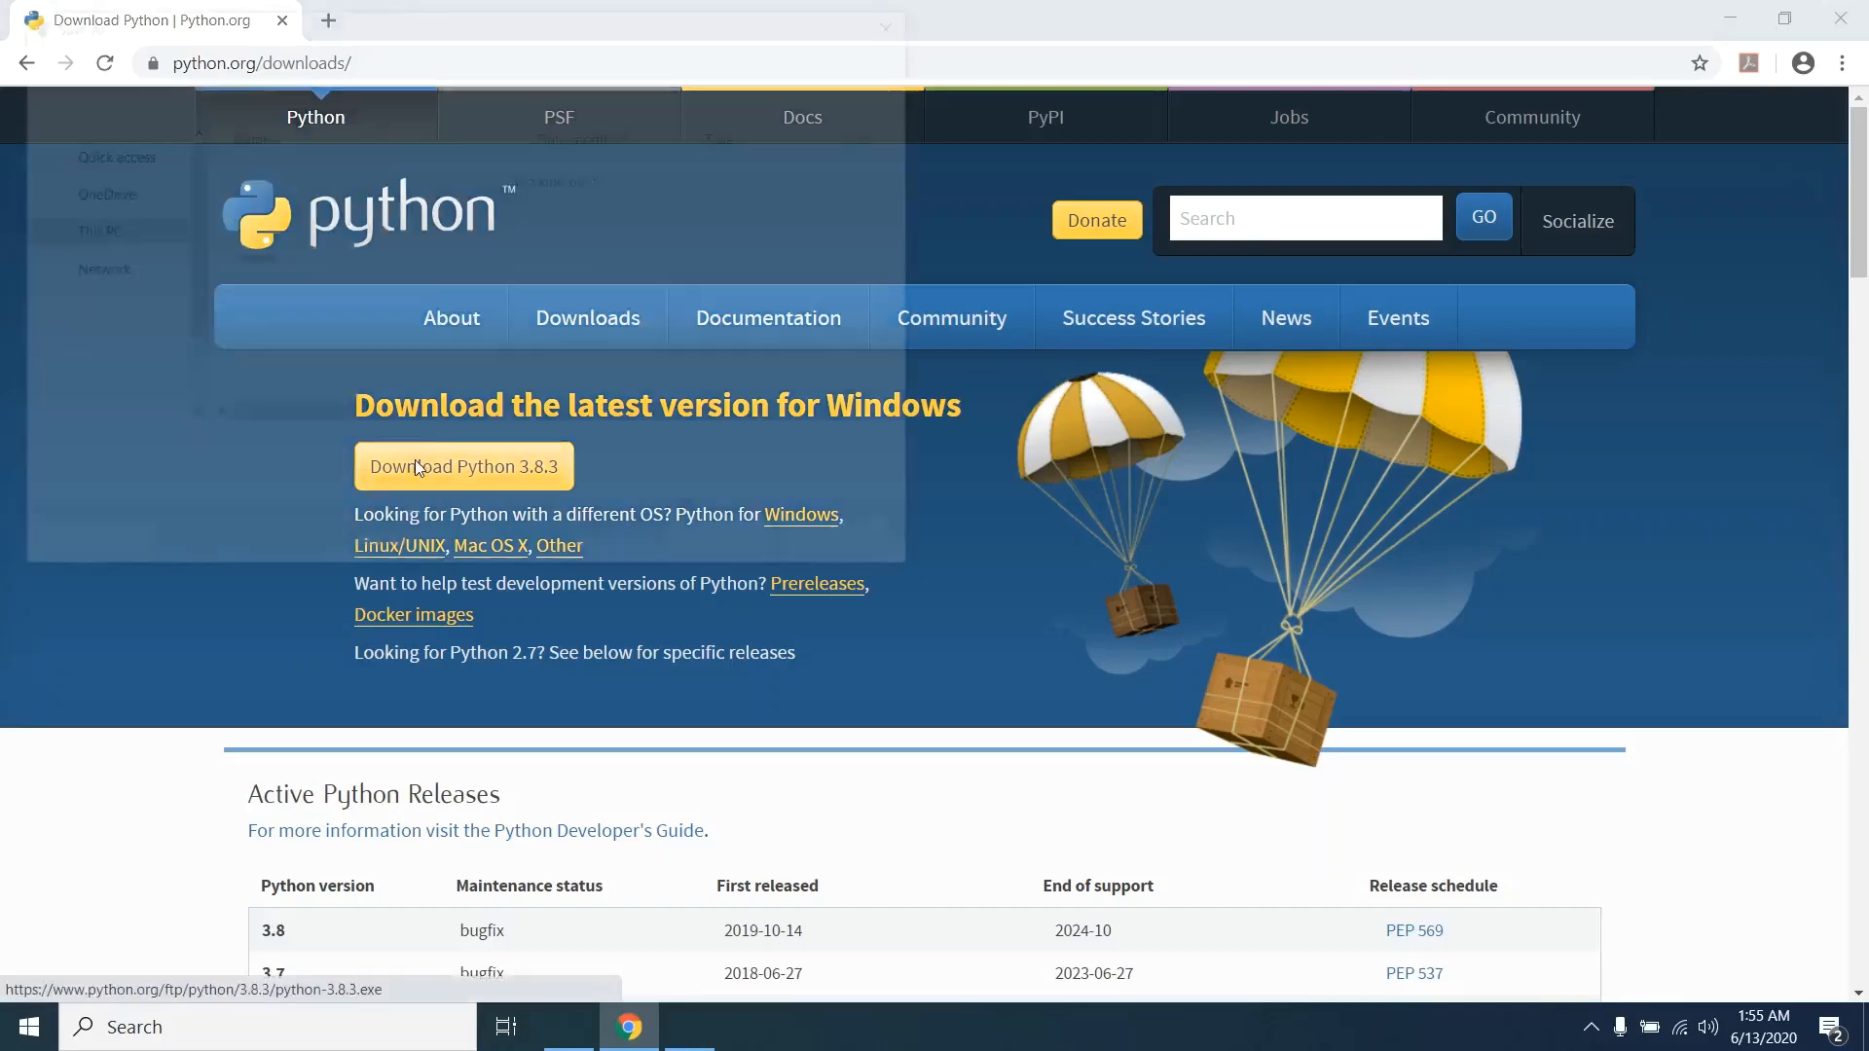
{"action": "left_click", "coordinate": [98, 203]}
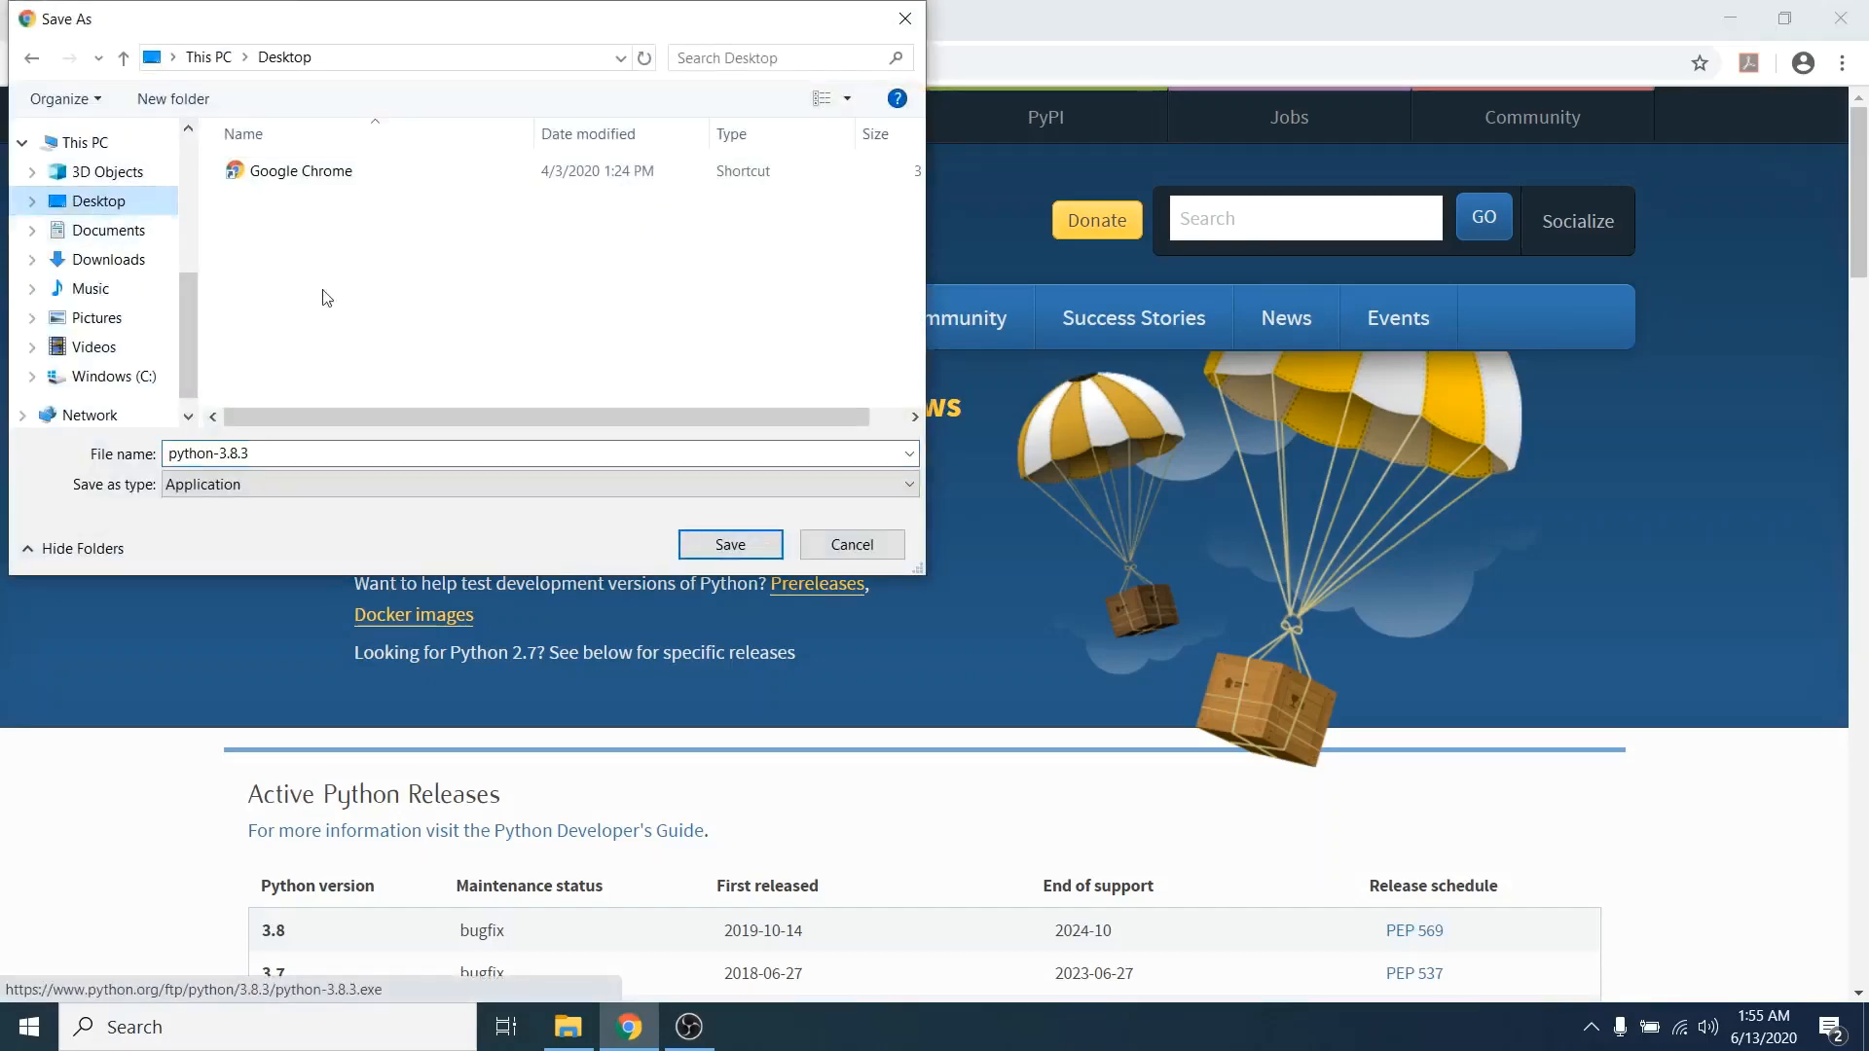
{"action": "left_click", "coordinate": [715, 547]}
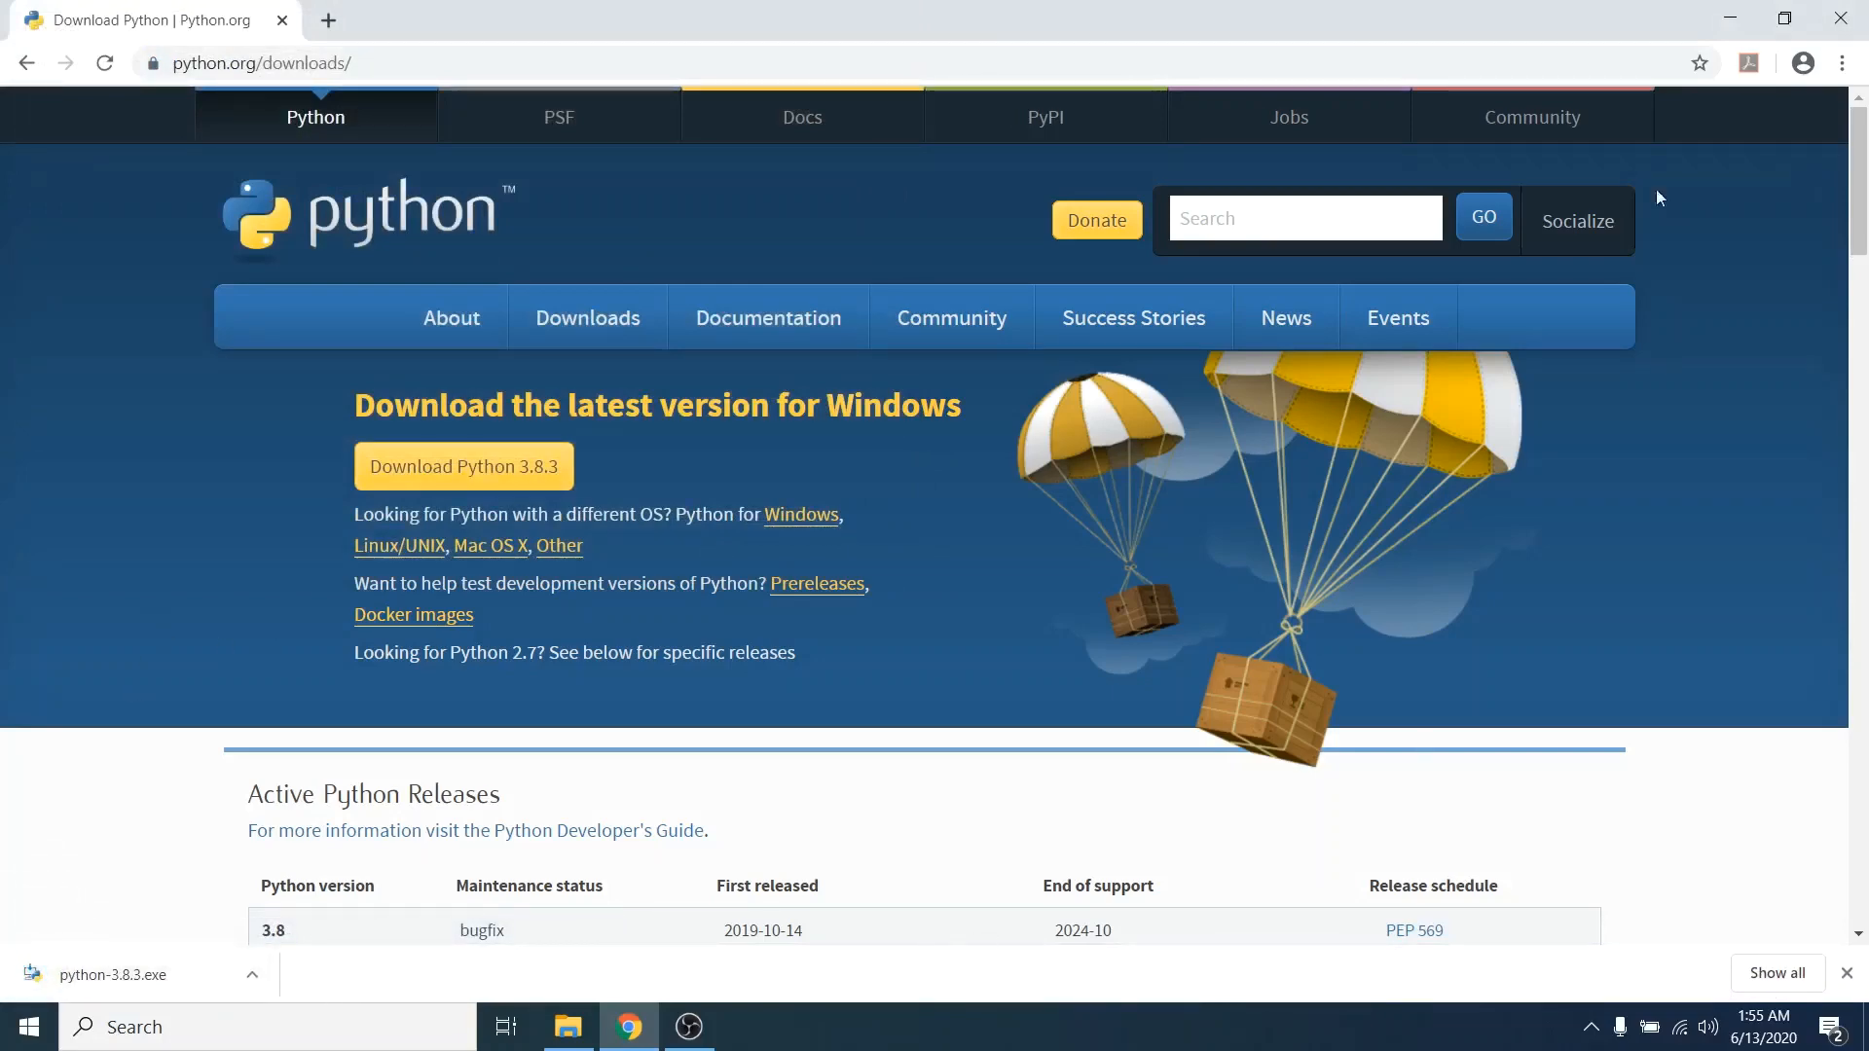
{"action": "left_click", "coordinate": [1840, 19]}
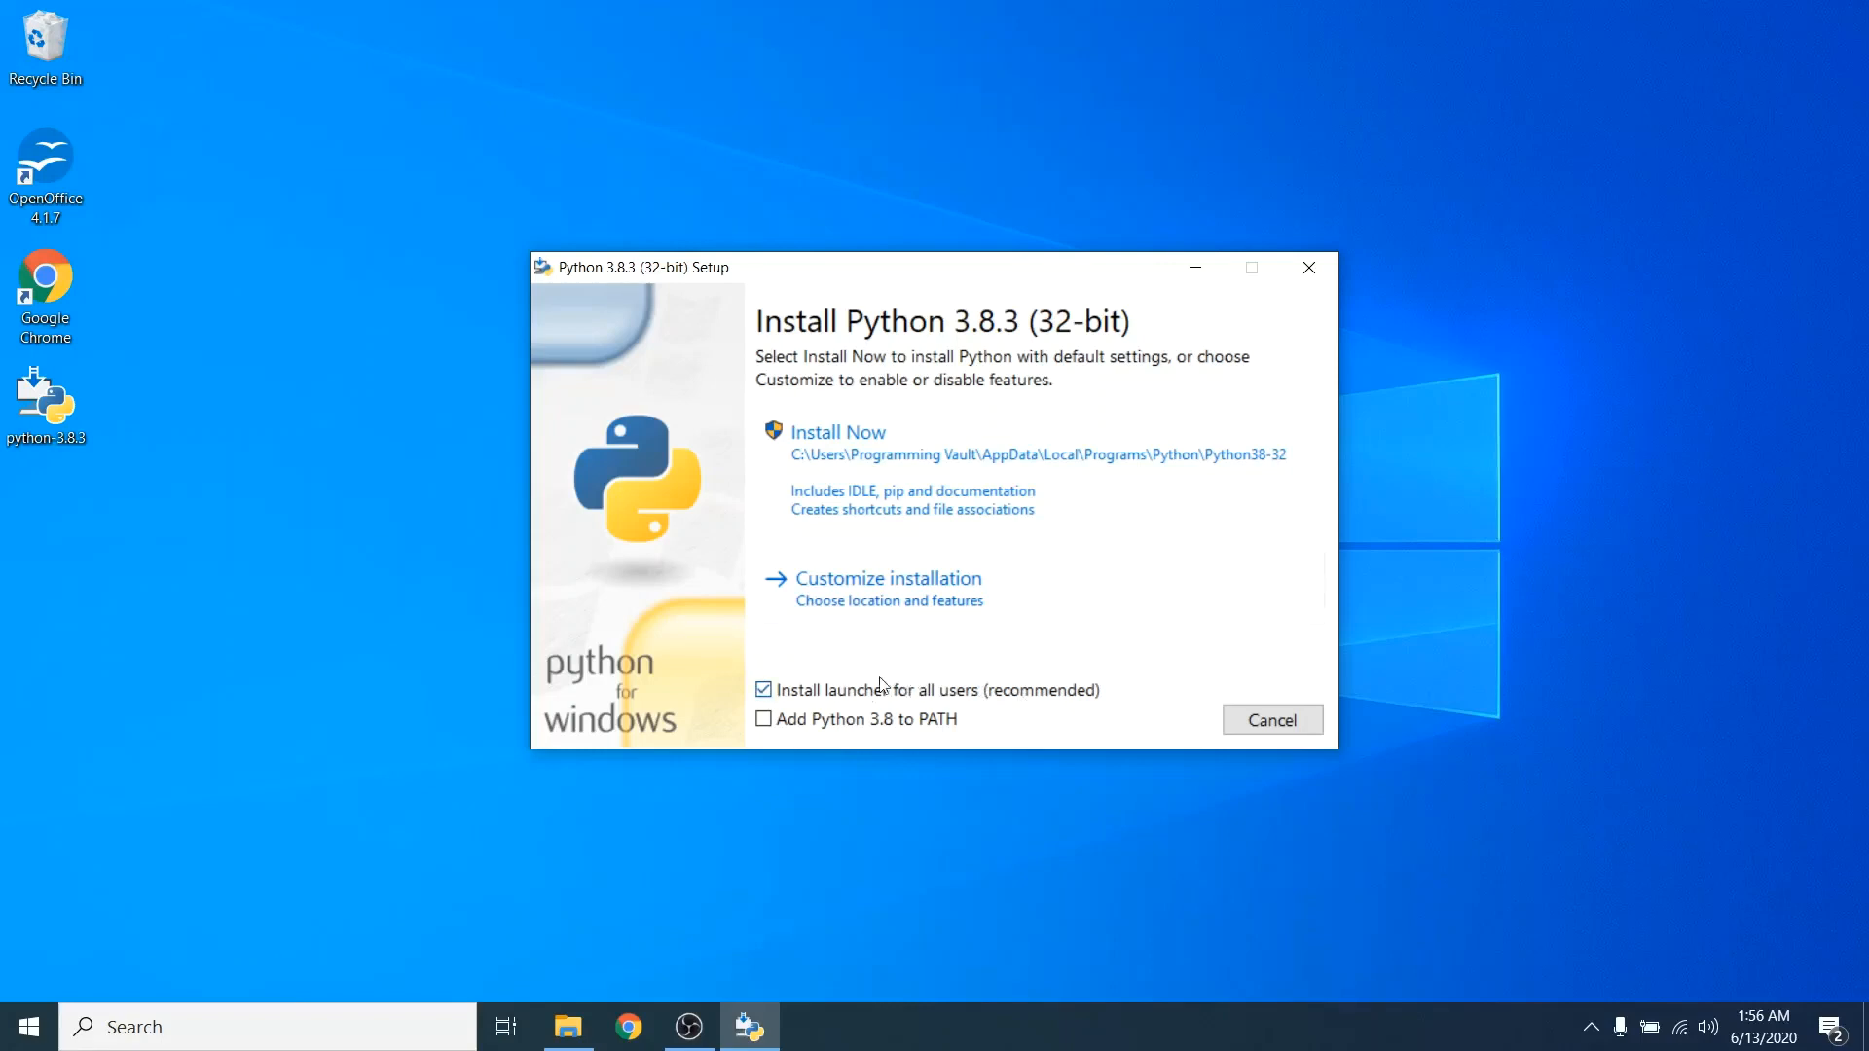
Step: Install Python 3.8.3 (32-bit) with default settings and Python 3.8 added to PATH, and close the setup
{"action": "left_click", "coordinate": [764, 722]}
{"action": "left_click", "coordinate": [855, 450]}
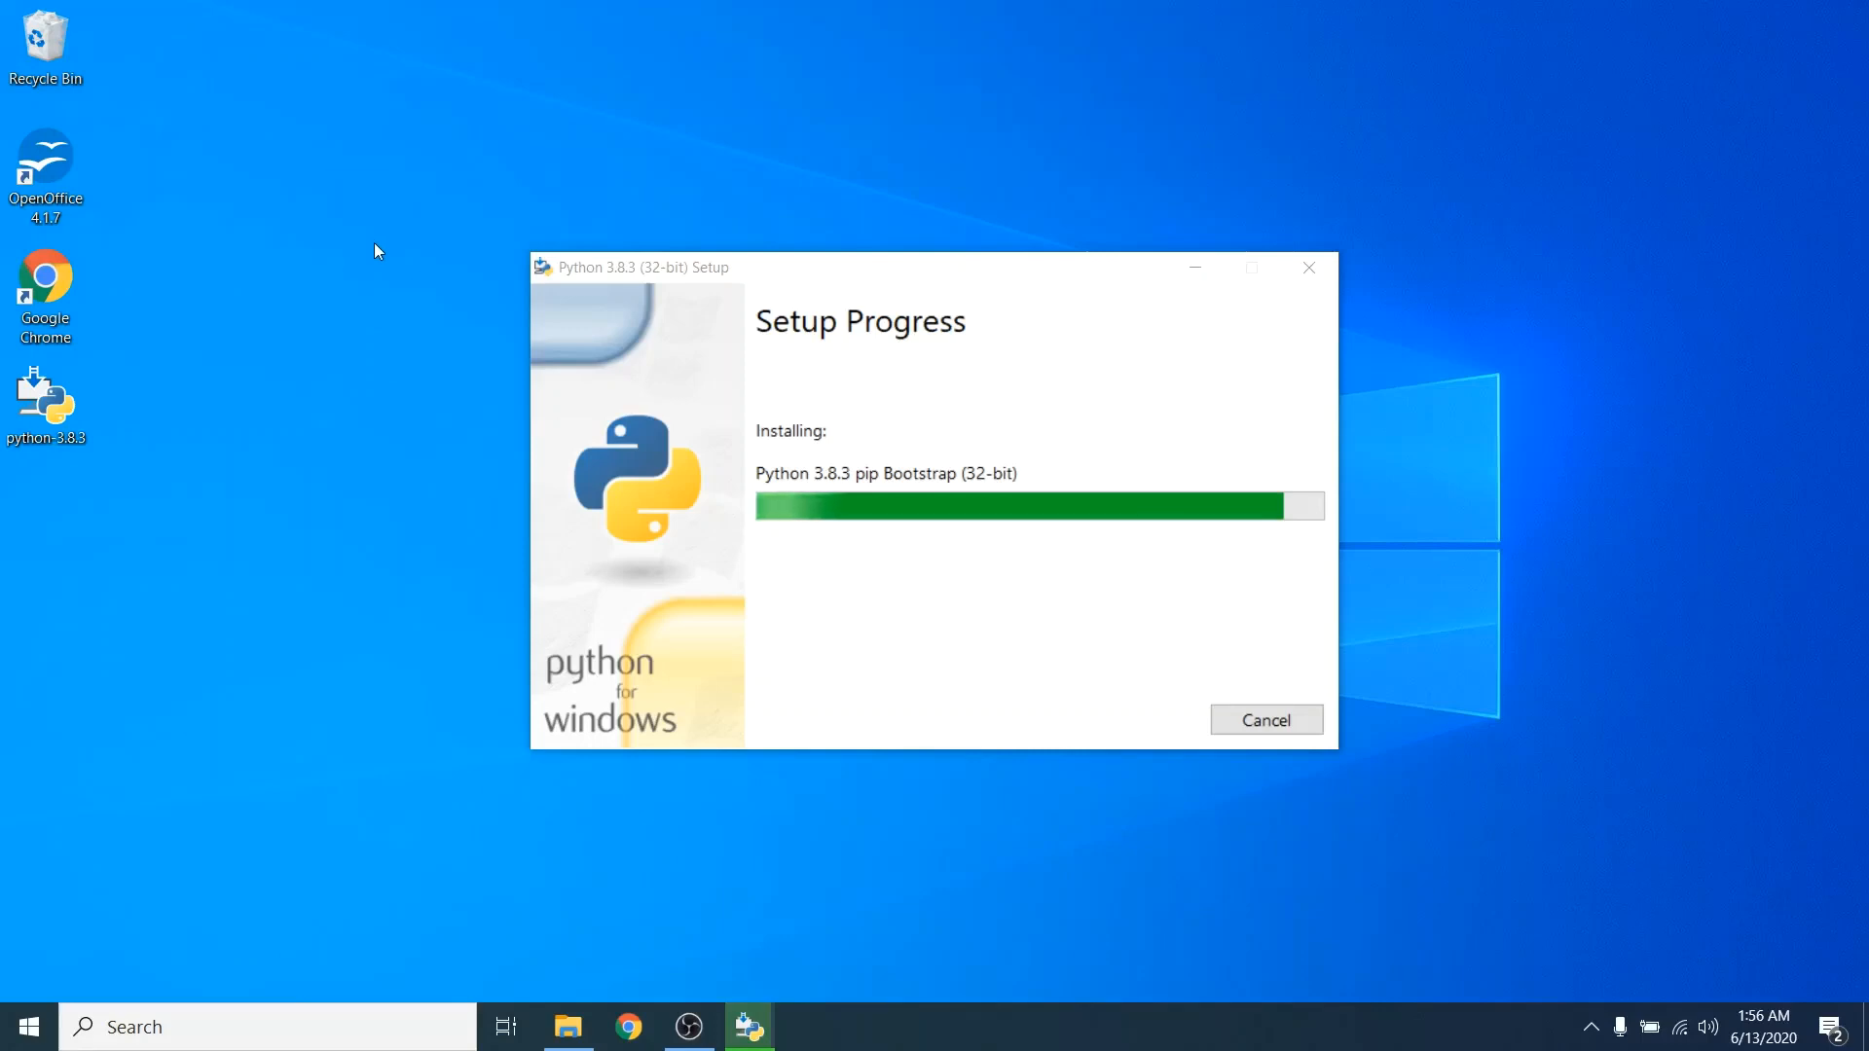
{"action": "left_click_drag", "start_coordinate": [779, 274], "coordinate": [523, 113]}
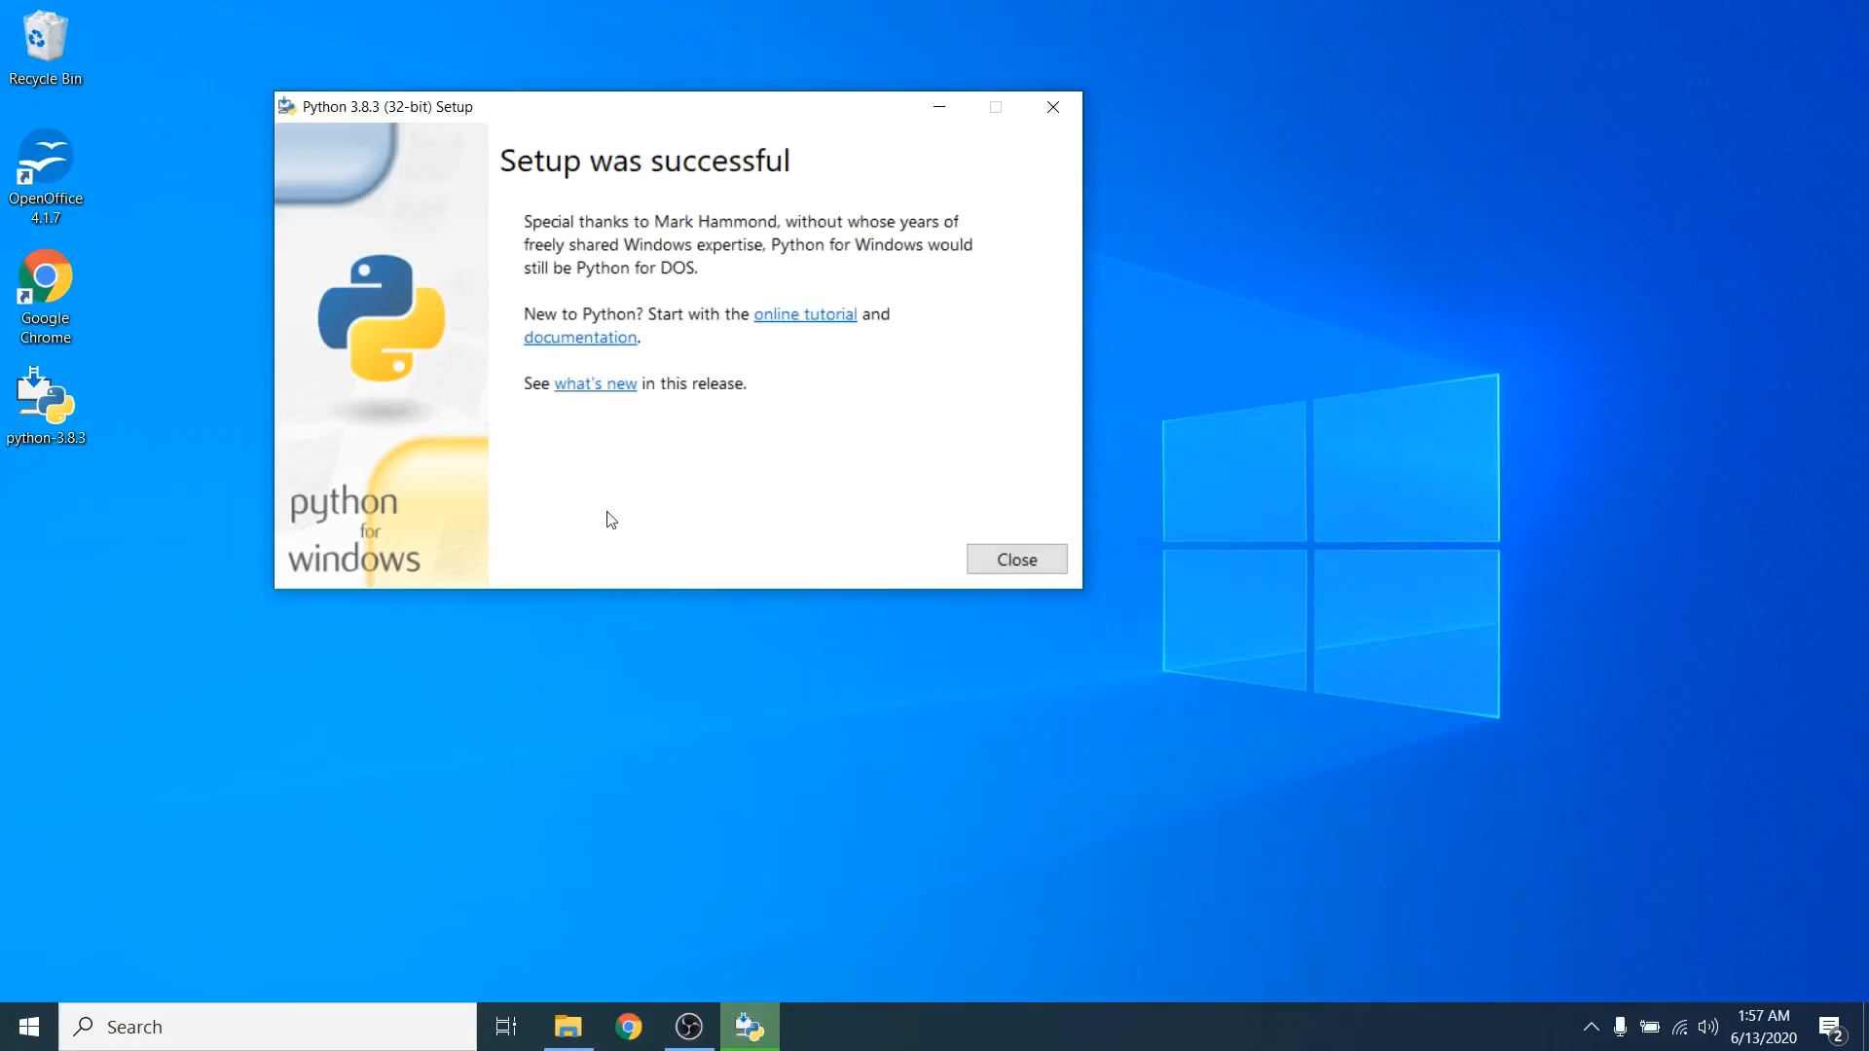
{"action": "left_click", "coordinate": [1017, 568]}
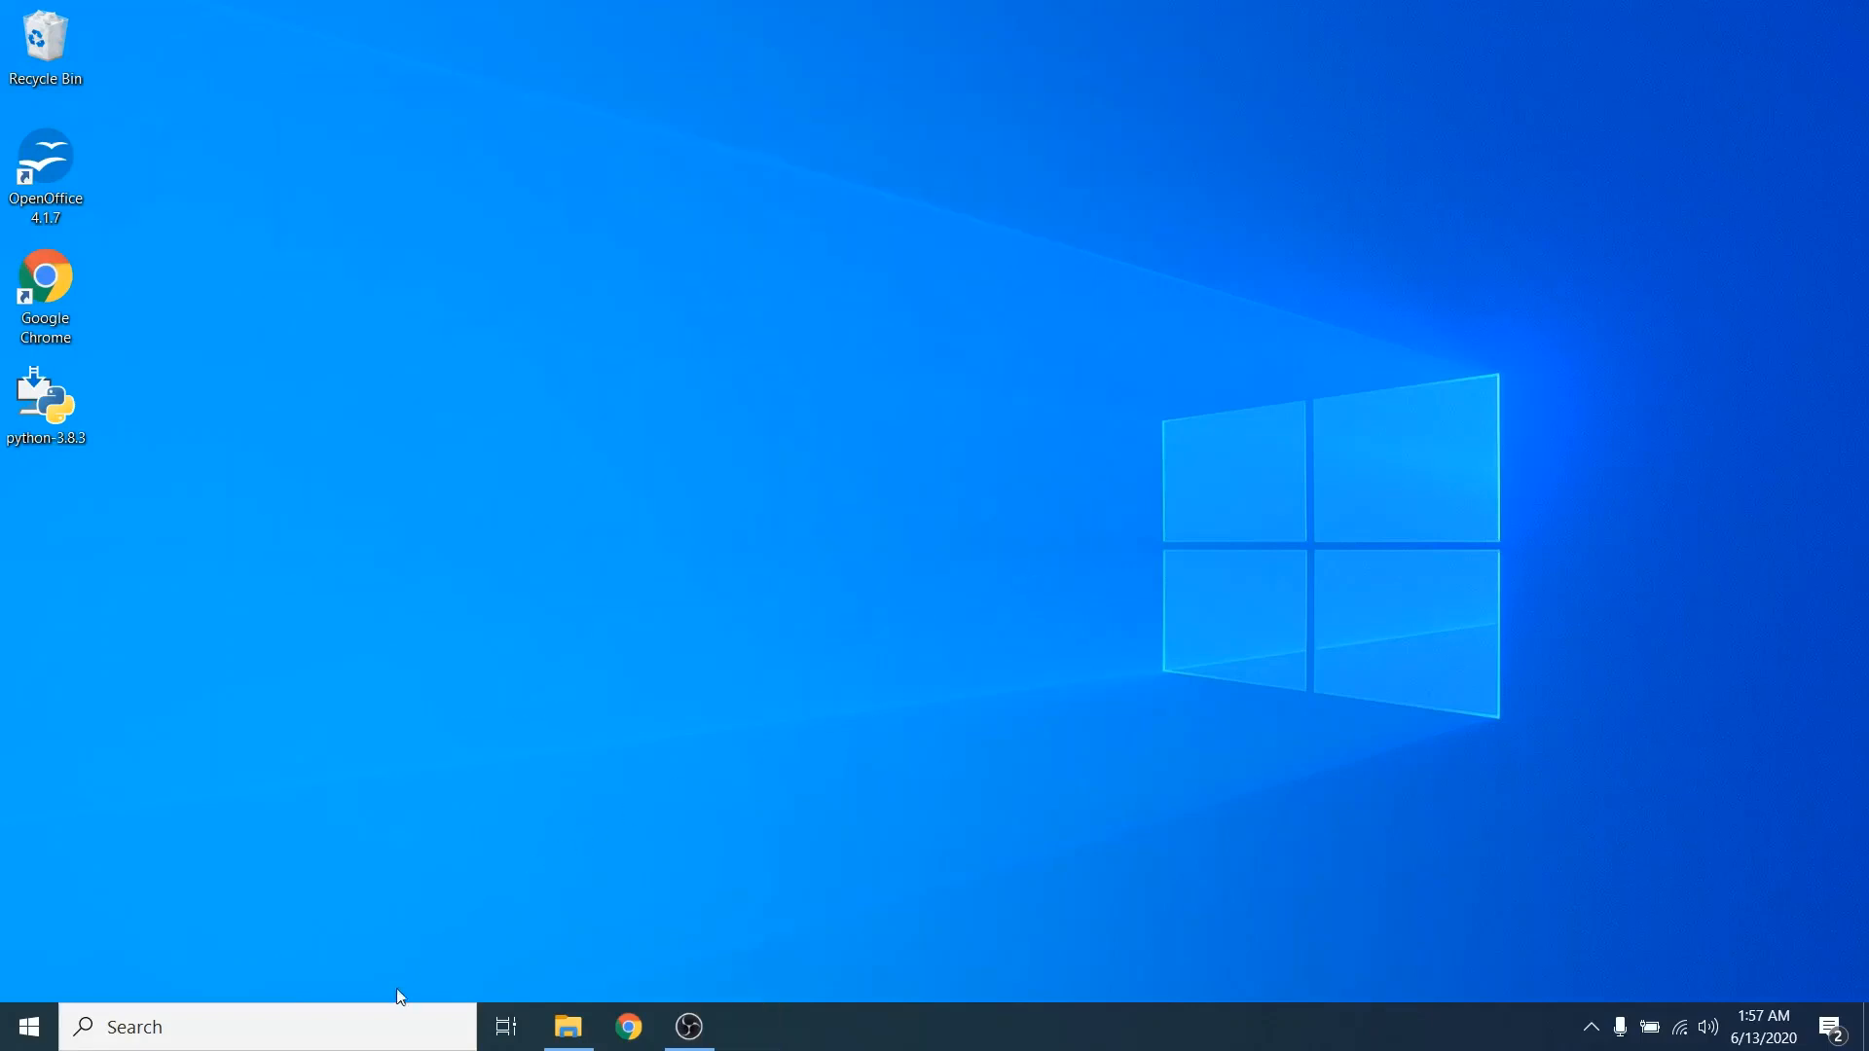
Step: Verify the Python installation by running "Python --version" in a new Windows PowerShell window, and close it
{"action": "left_click", "coordinate": [379, 1026]}
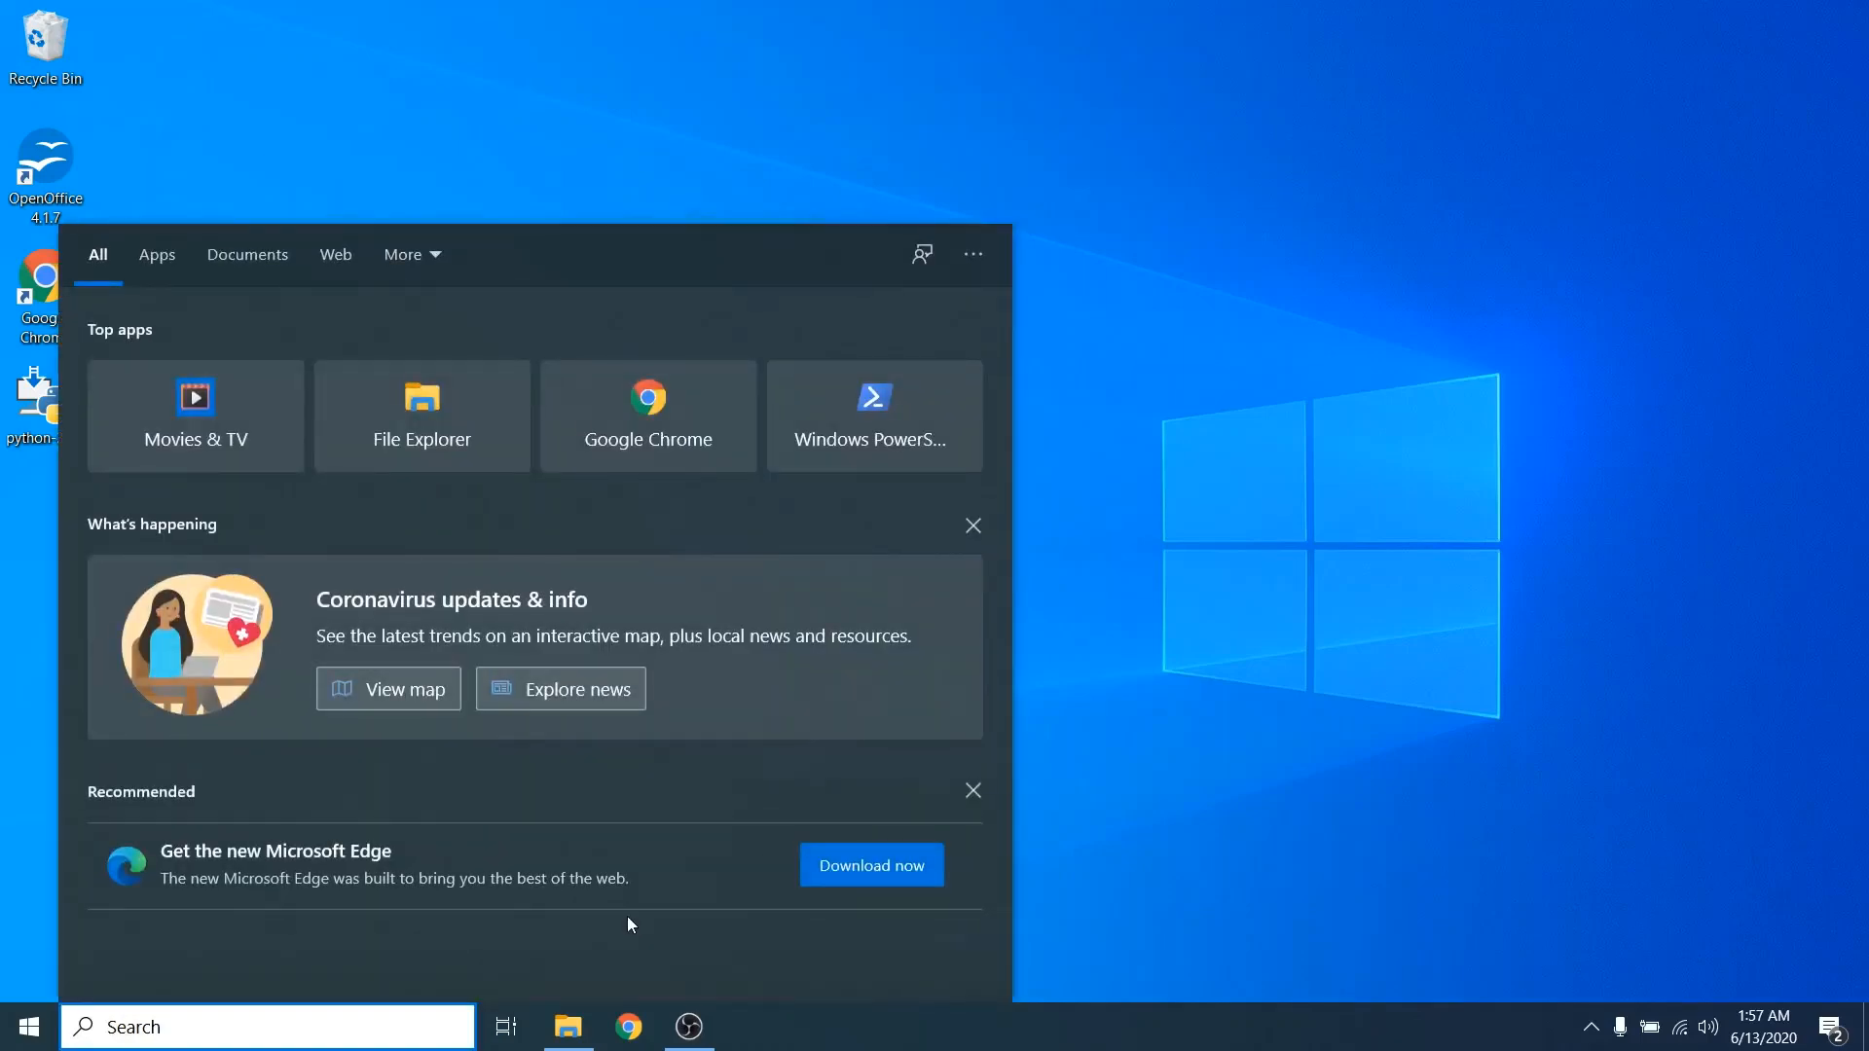
{"action": "type", "text": "power"}
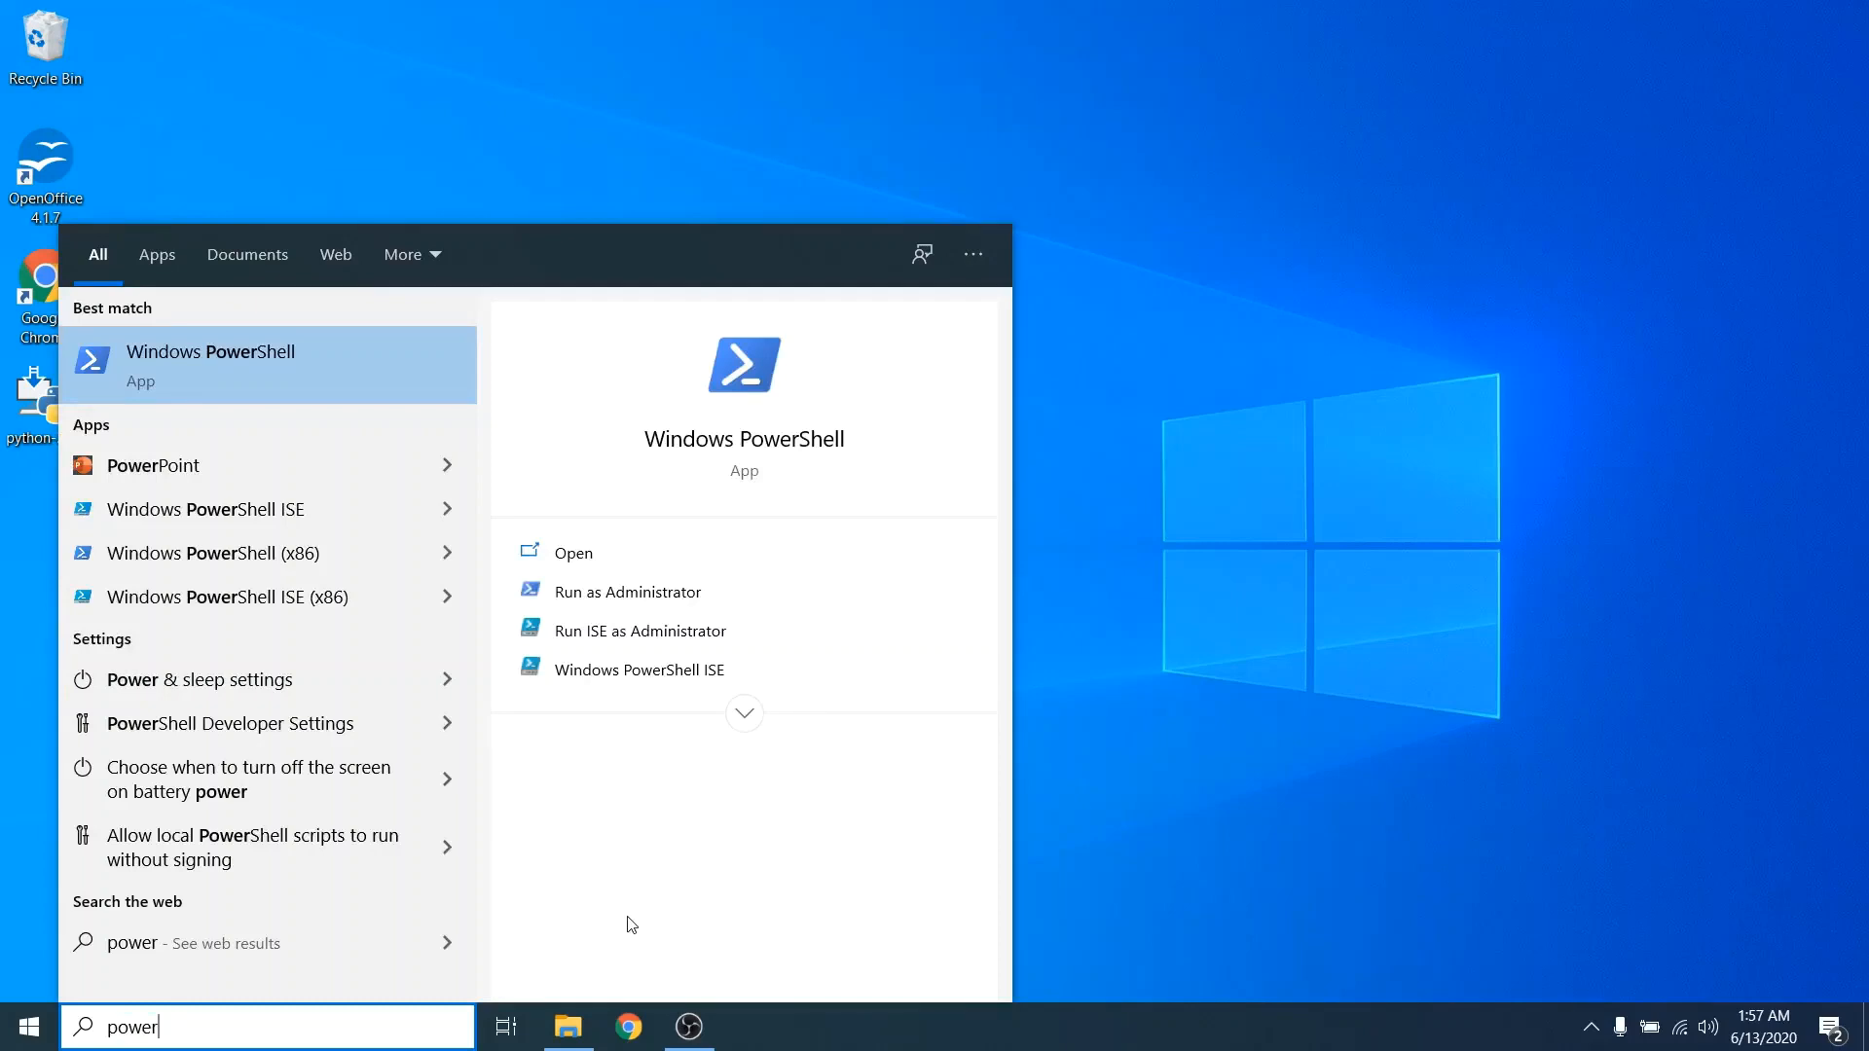
{"action": "left_click", "coordinate": [298, 352]}
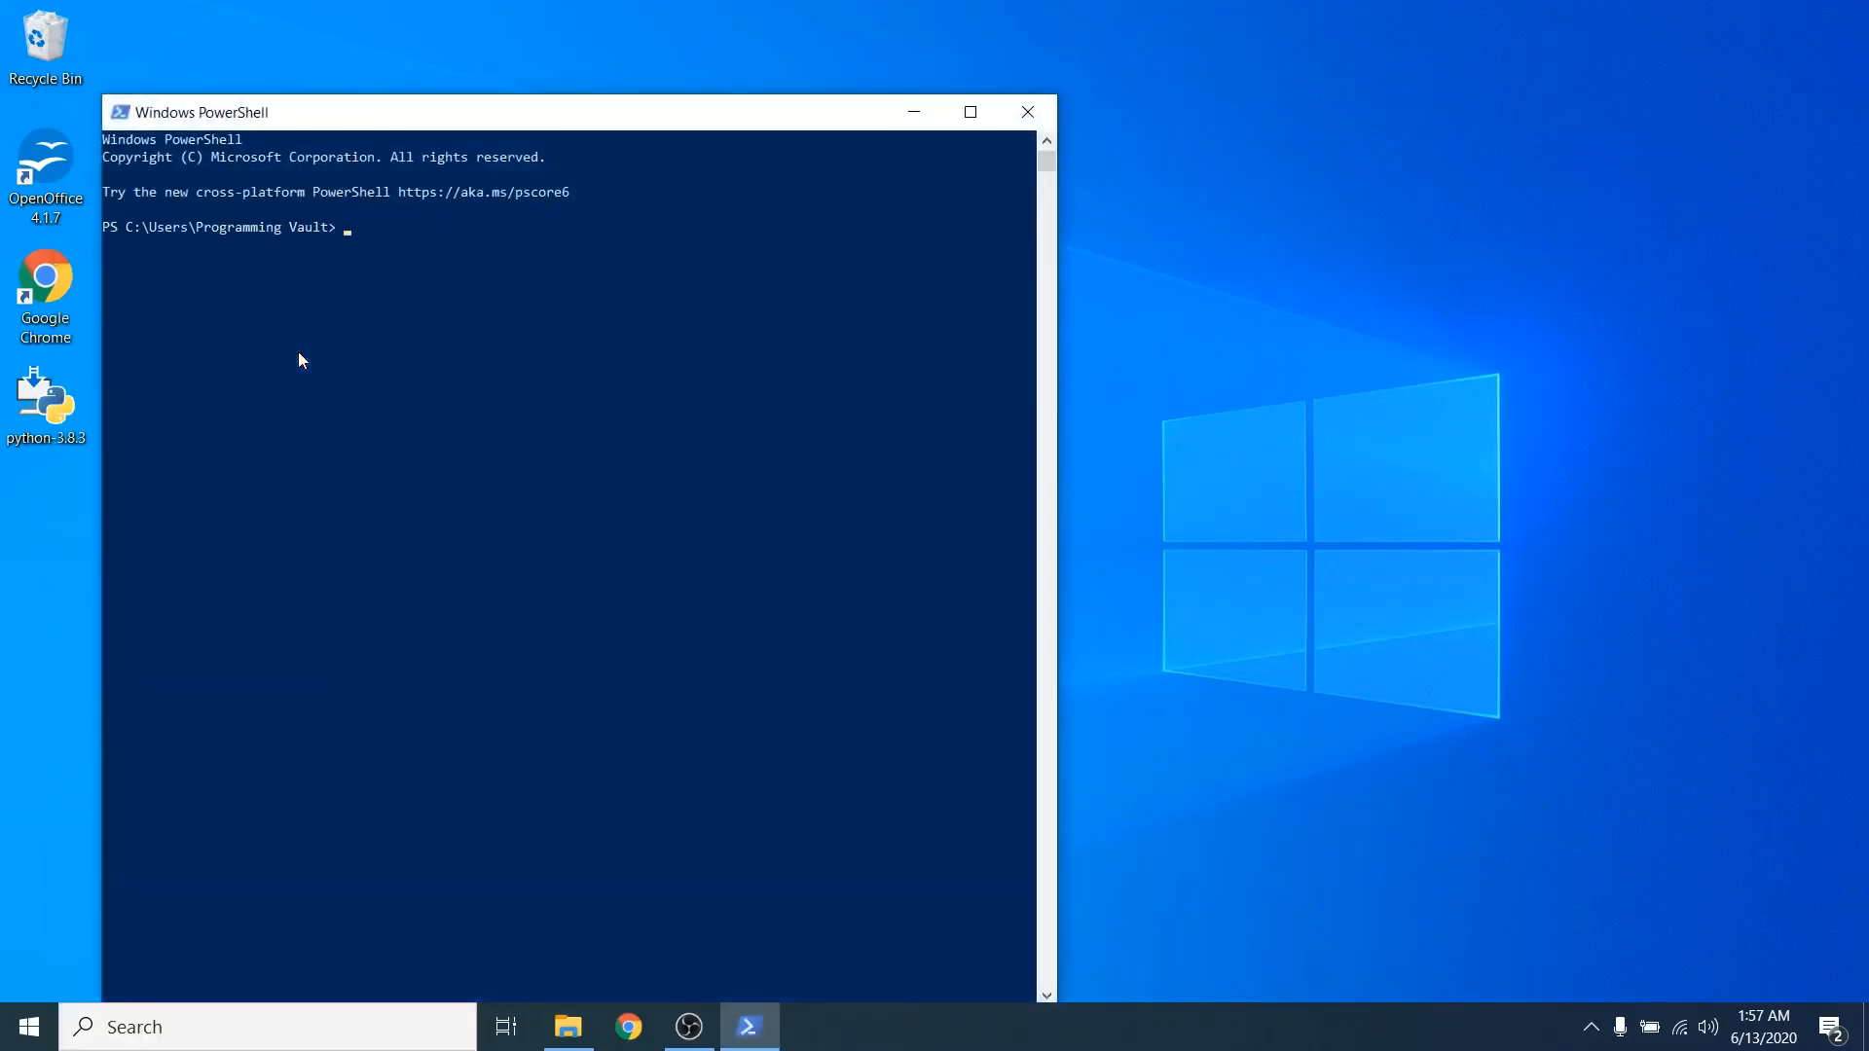
{"action": "type", "text": "Python --version"}
{"action": "key", "text": "Return"}
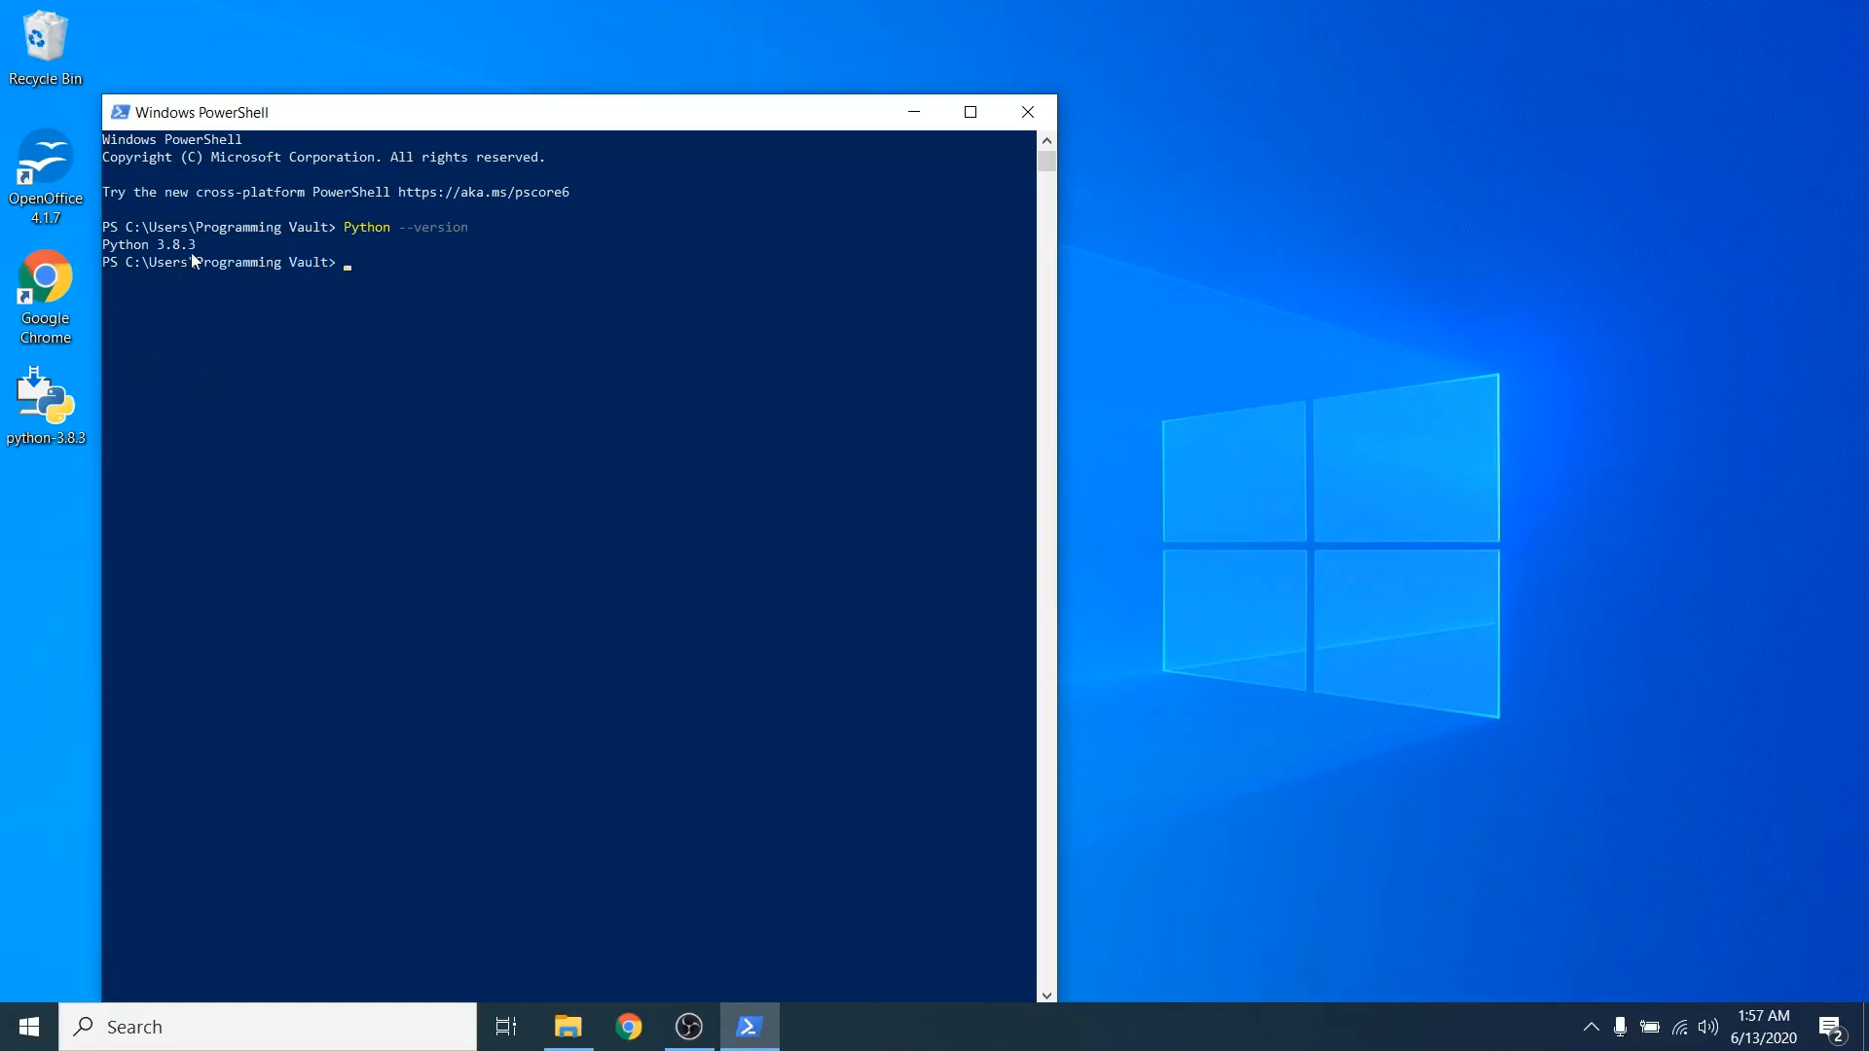
{"action": "left_click", "coordinate": [1022, 115]}
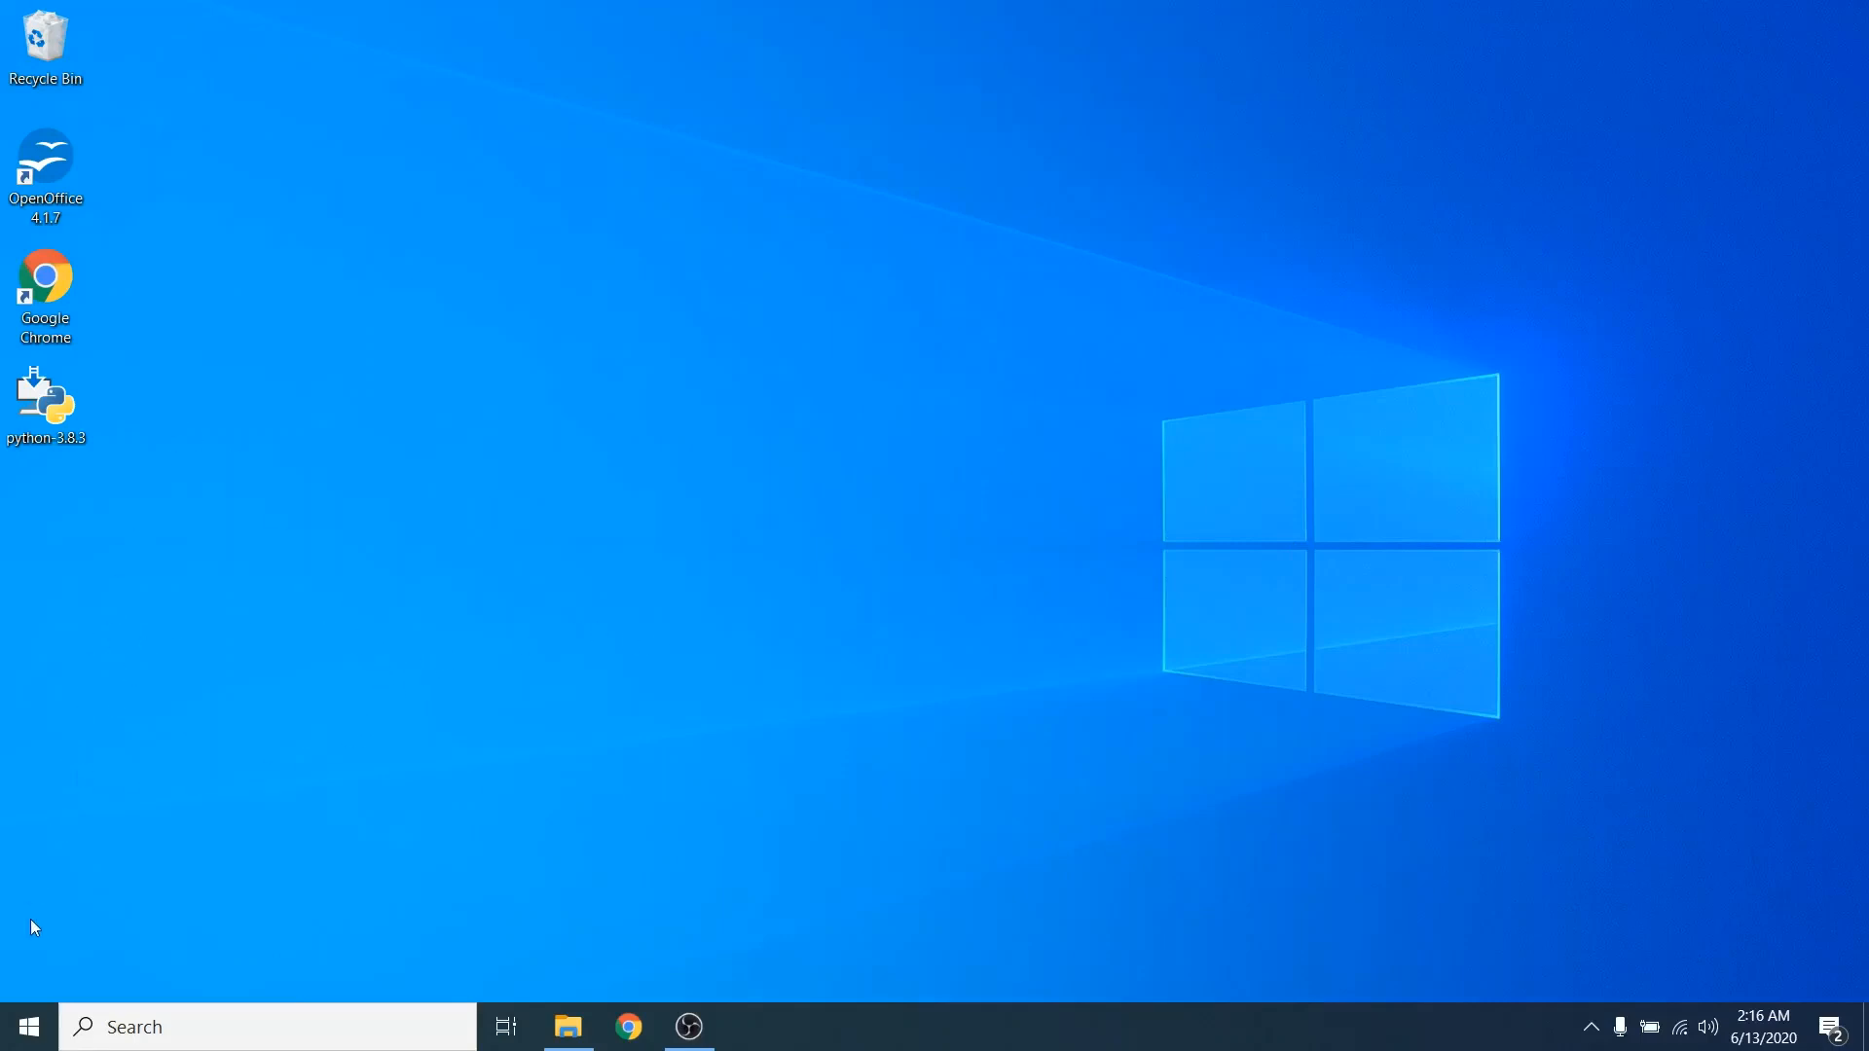
Step: Open IDLE (Python 3.8 32-bit), run print("Hello World") in the shell, and close it
{"action": "left_click", "coordinate": [29, 1027]}
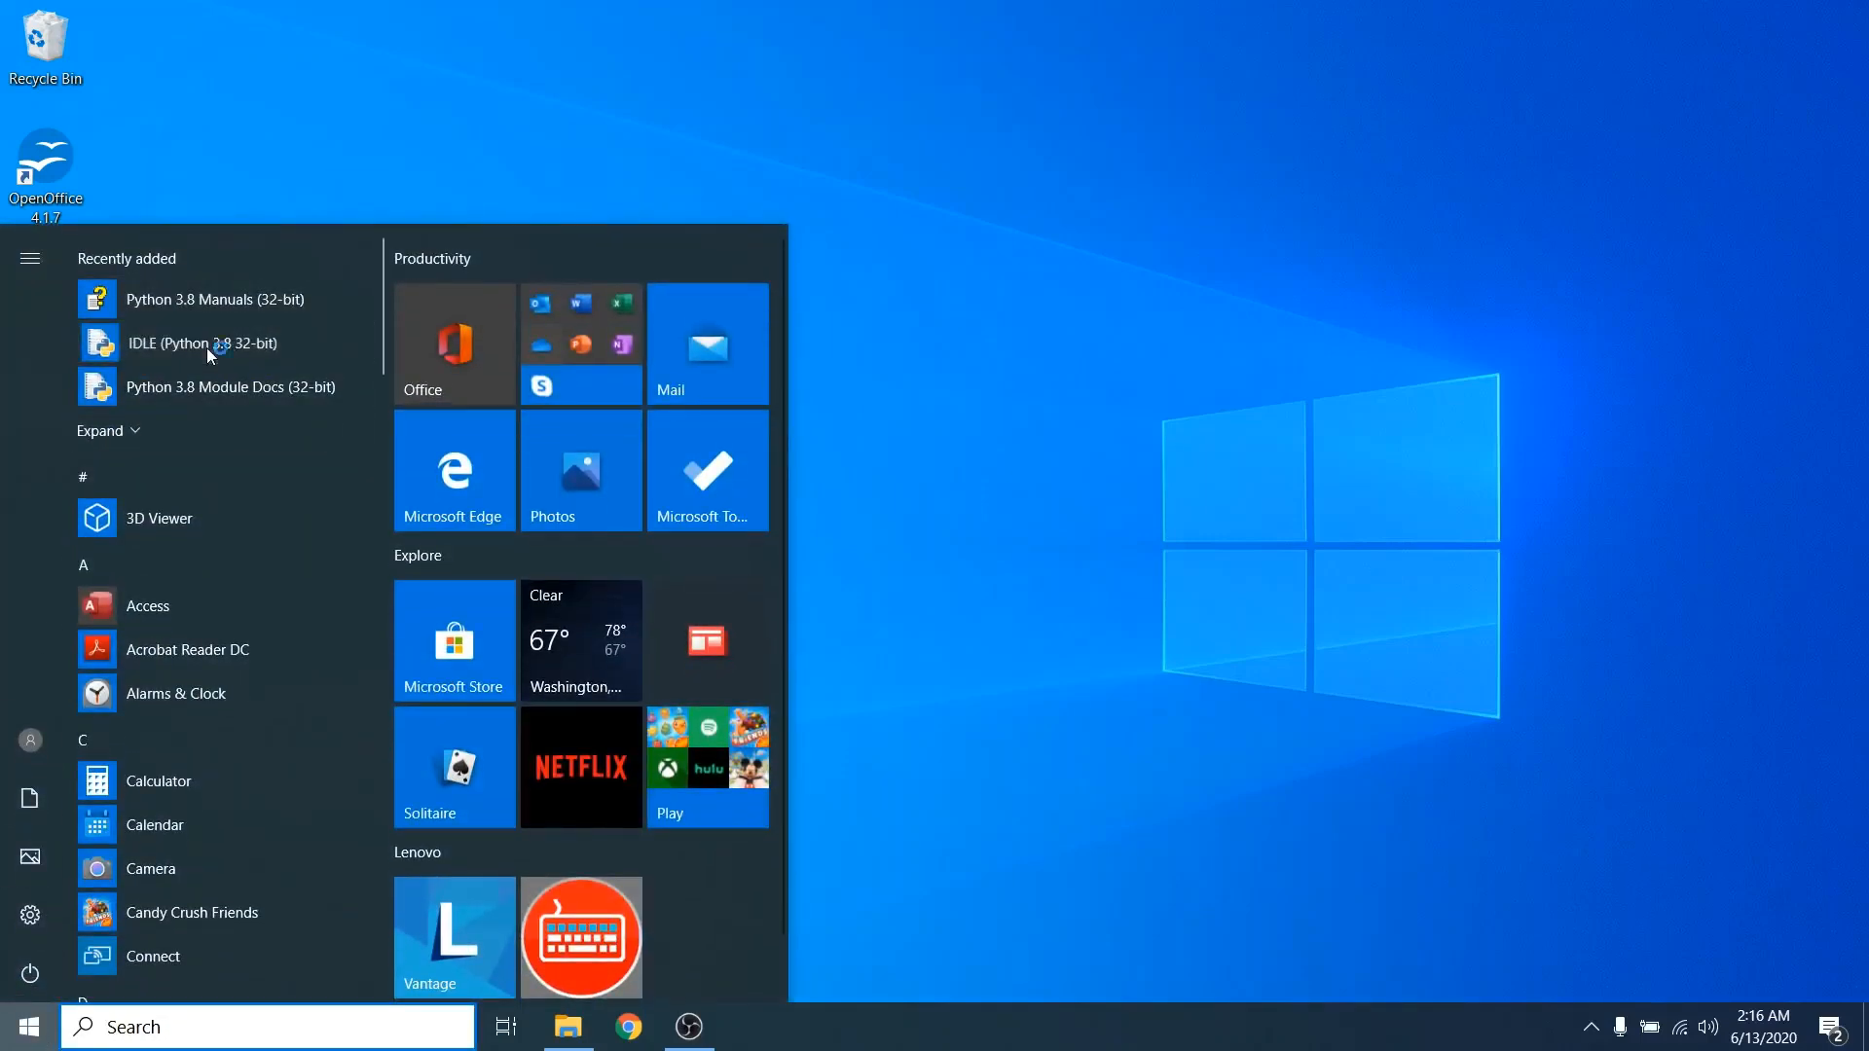
{"action": "left_click", "coordinate": [207, 347]}
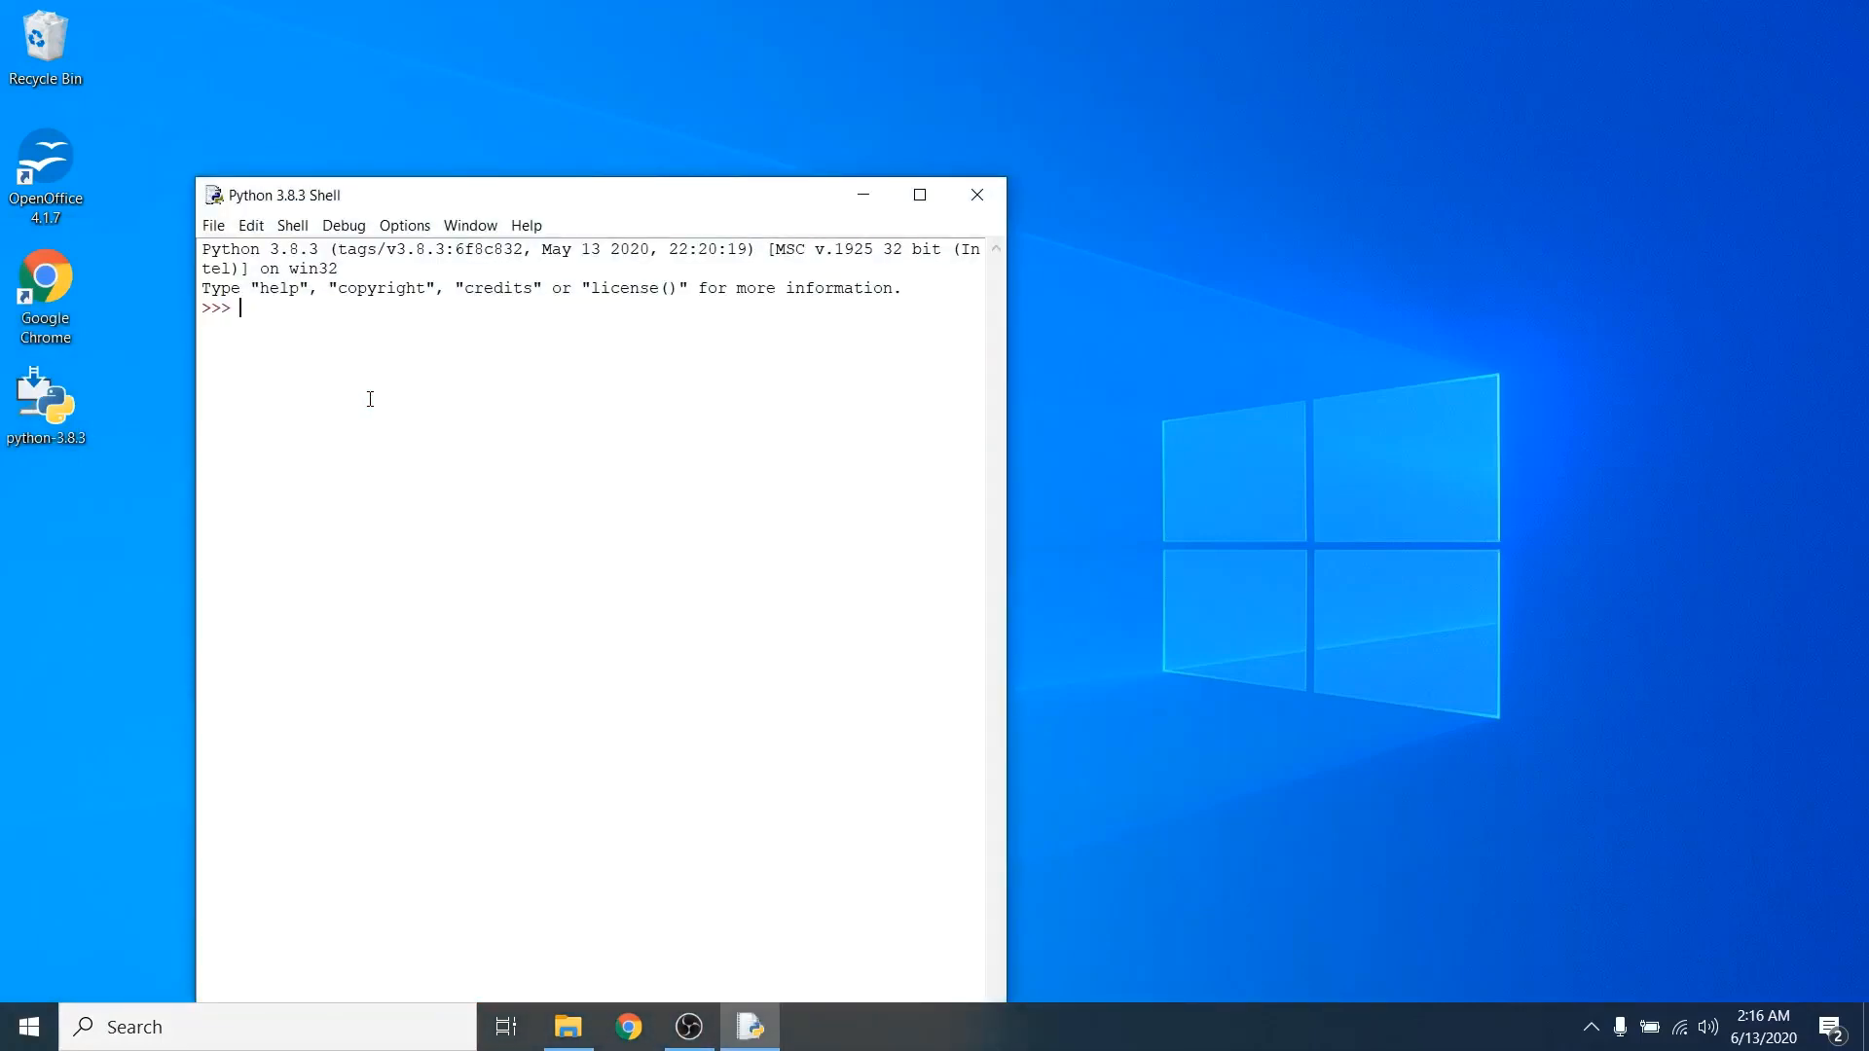
{"action": "left_click_drag", "start_coordinate": [580, 200], "coordinate": [611, 128]}
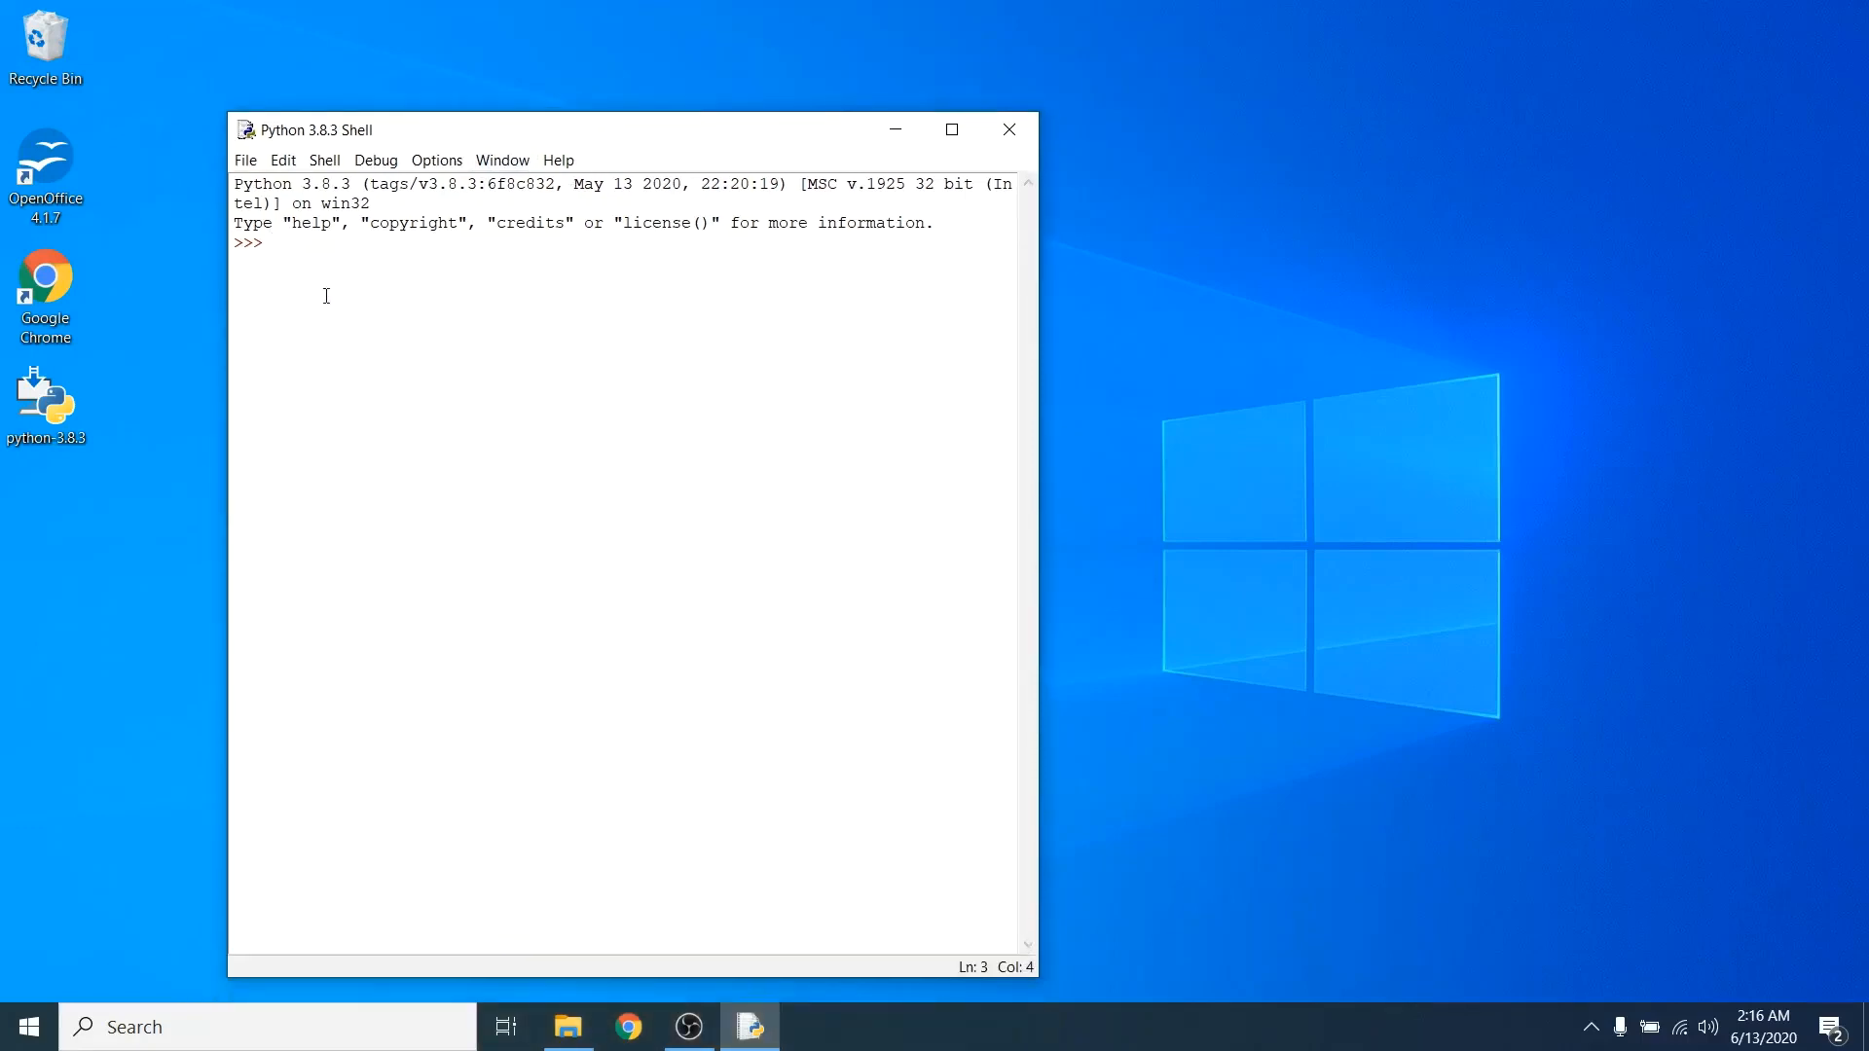
{"action": "type", "text": "print("}
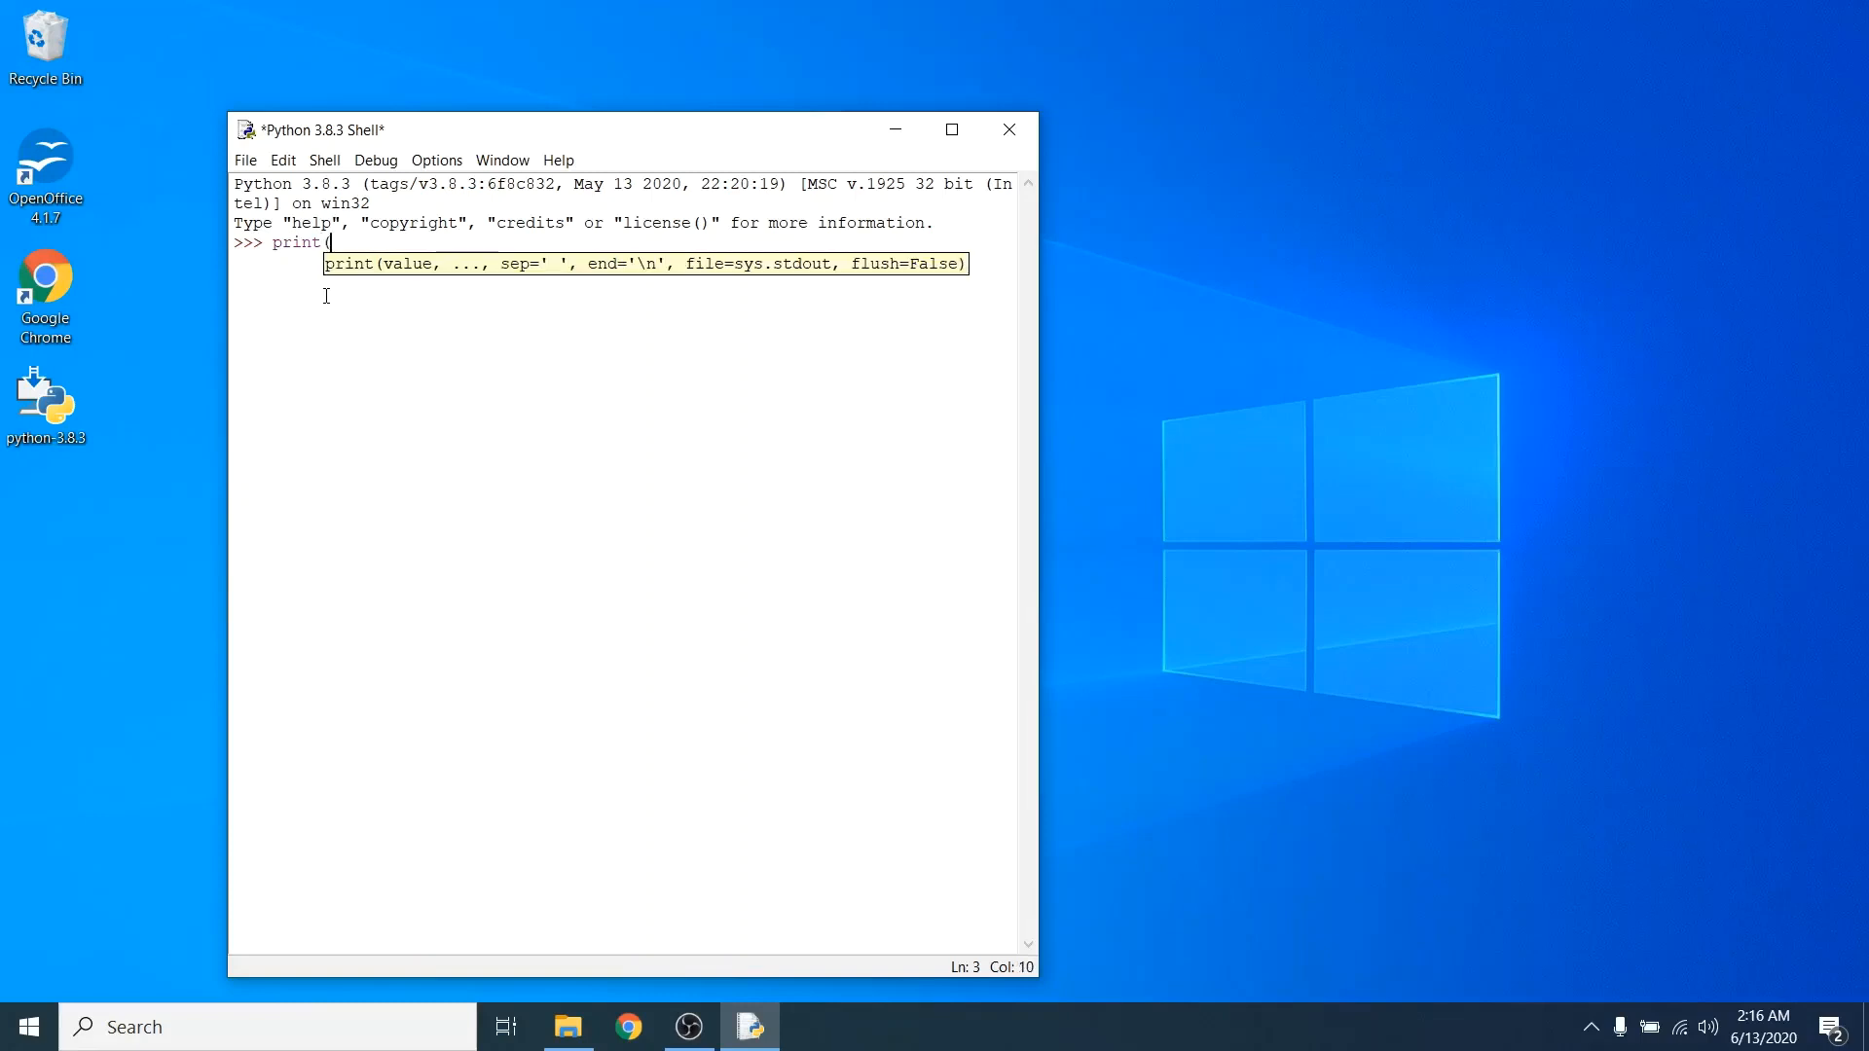
{"action": "type", "text": "\"Hello World\")"}
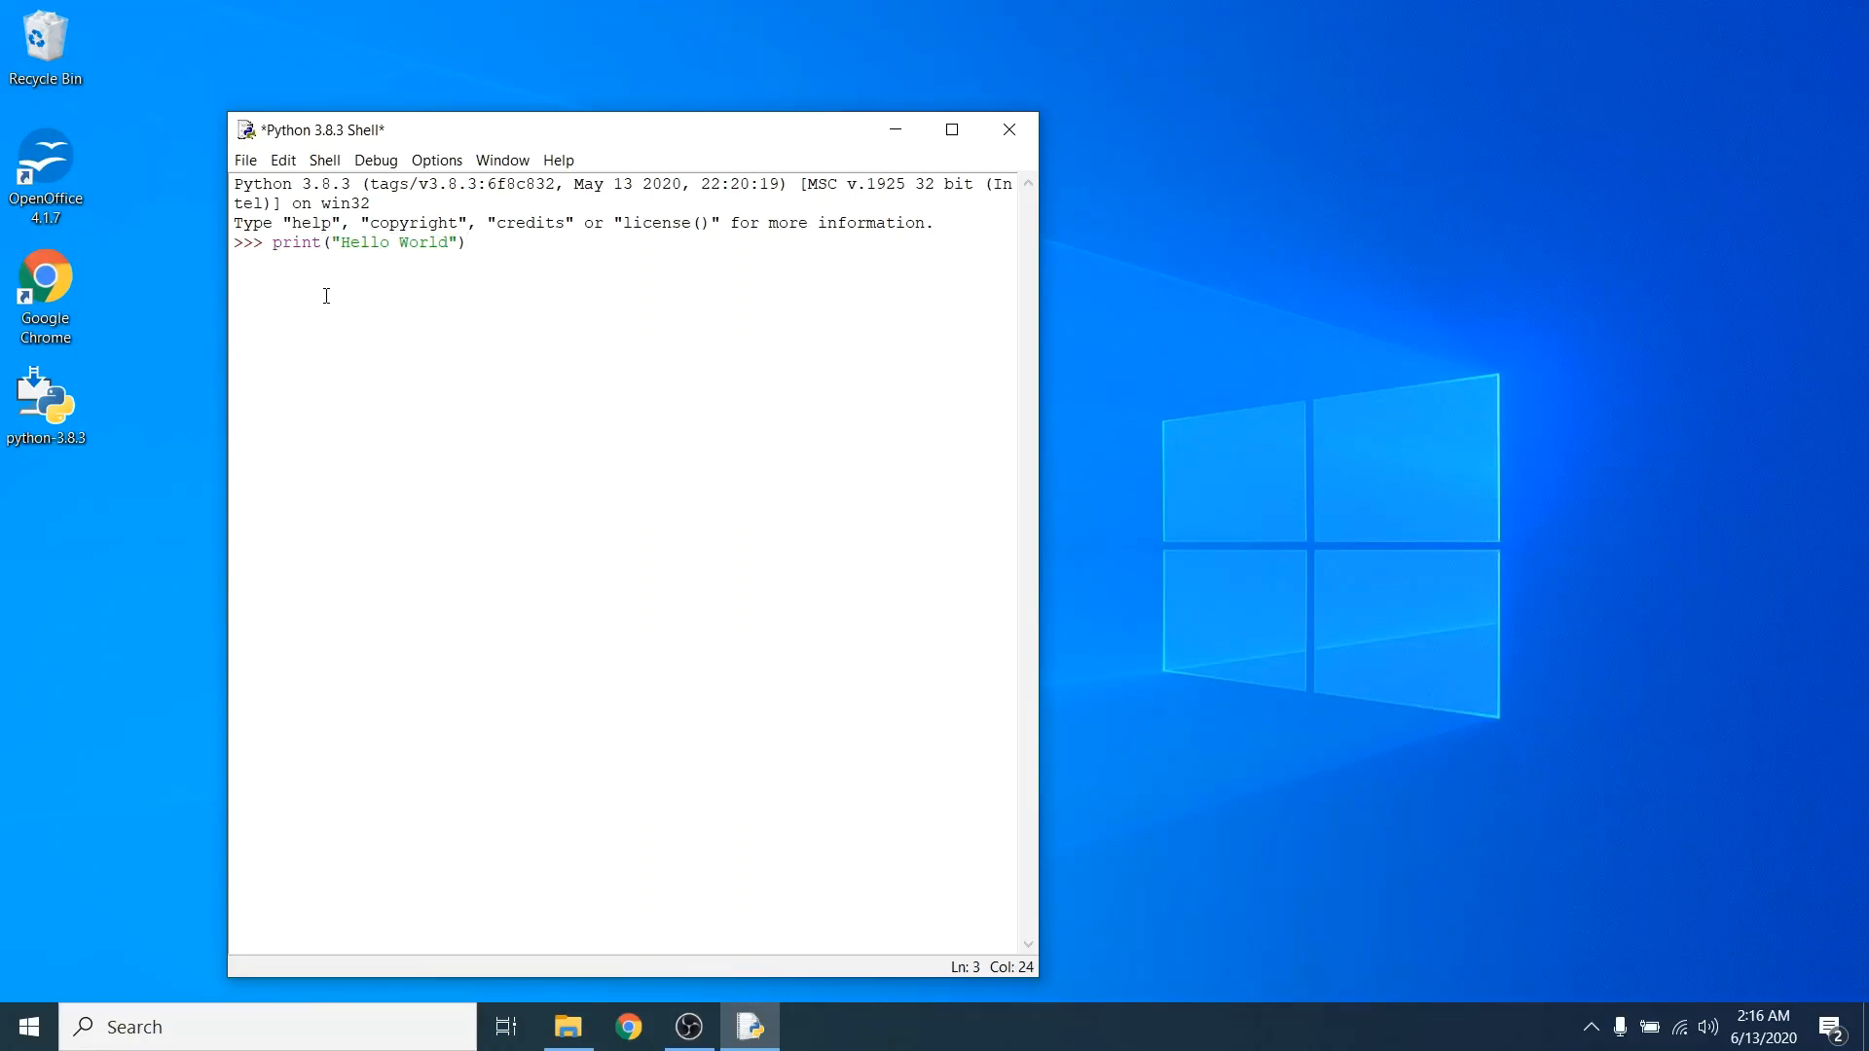
{"action": "key", "text": "Return"}
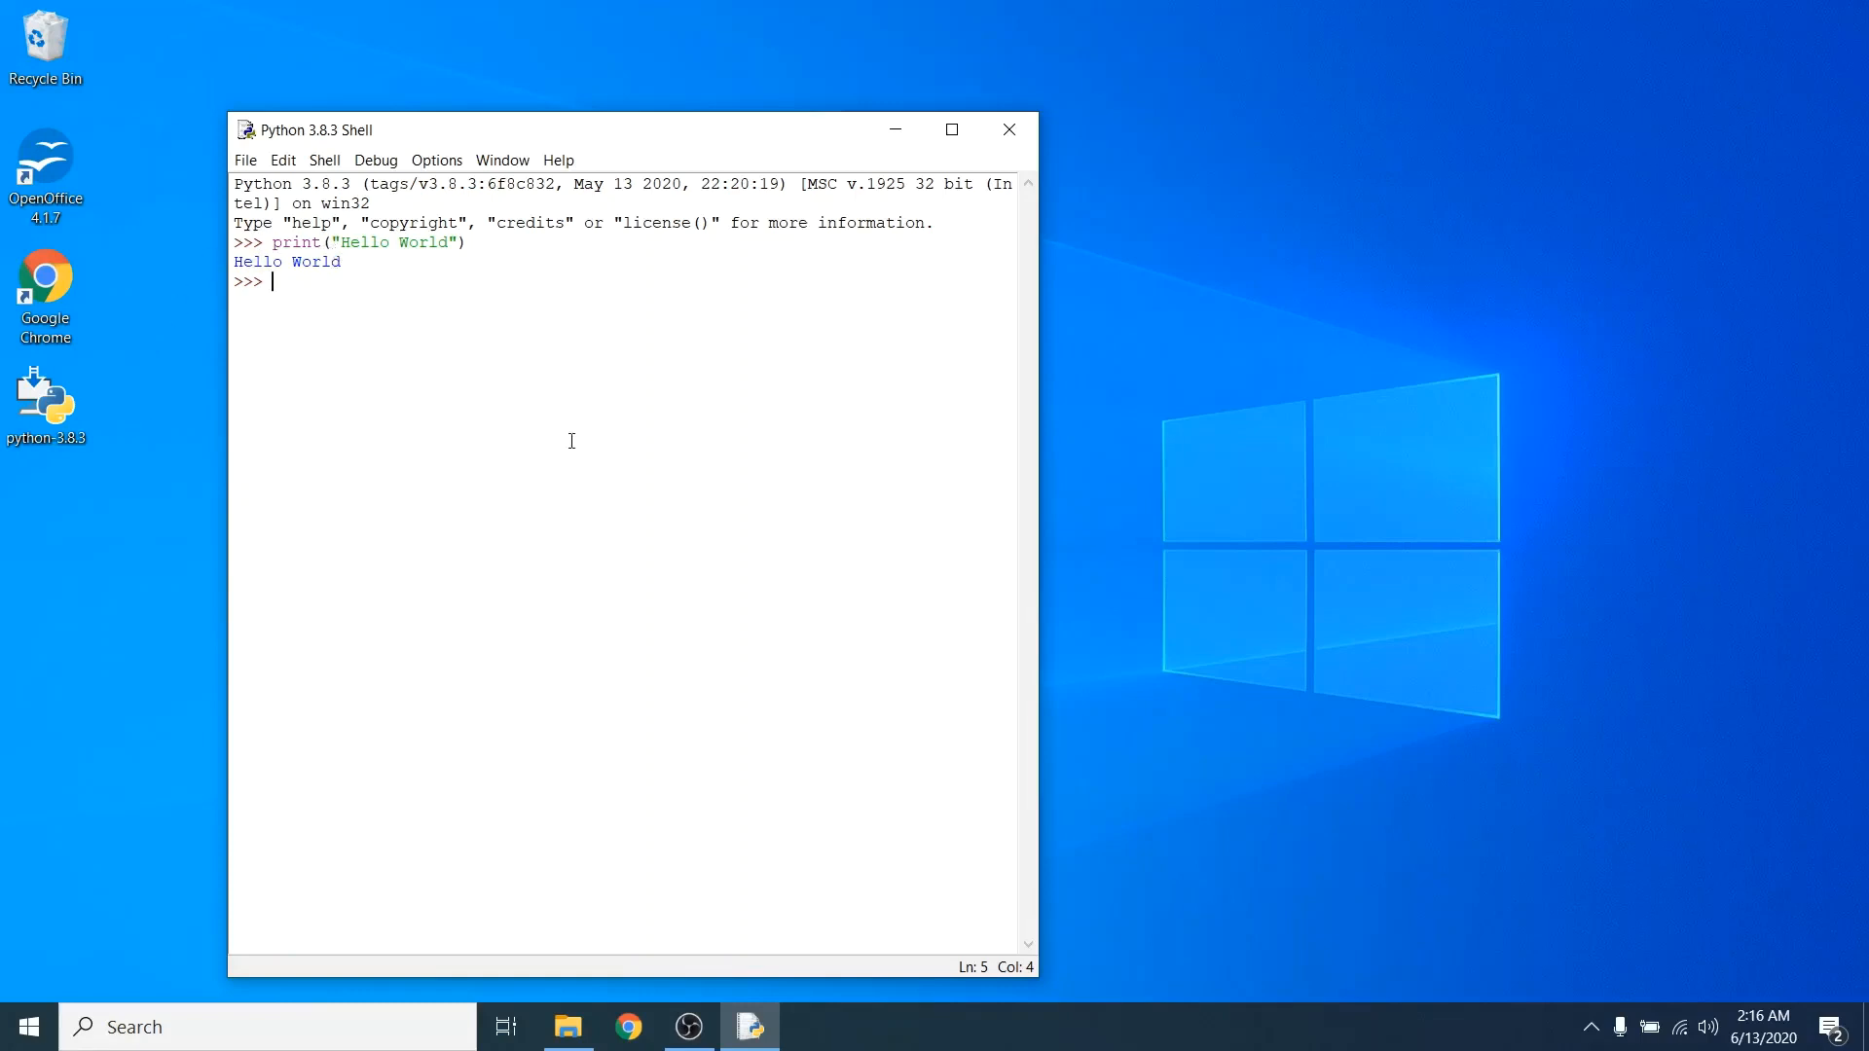
{"action": "left_click", "coordinate": [1004, 142]}
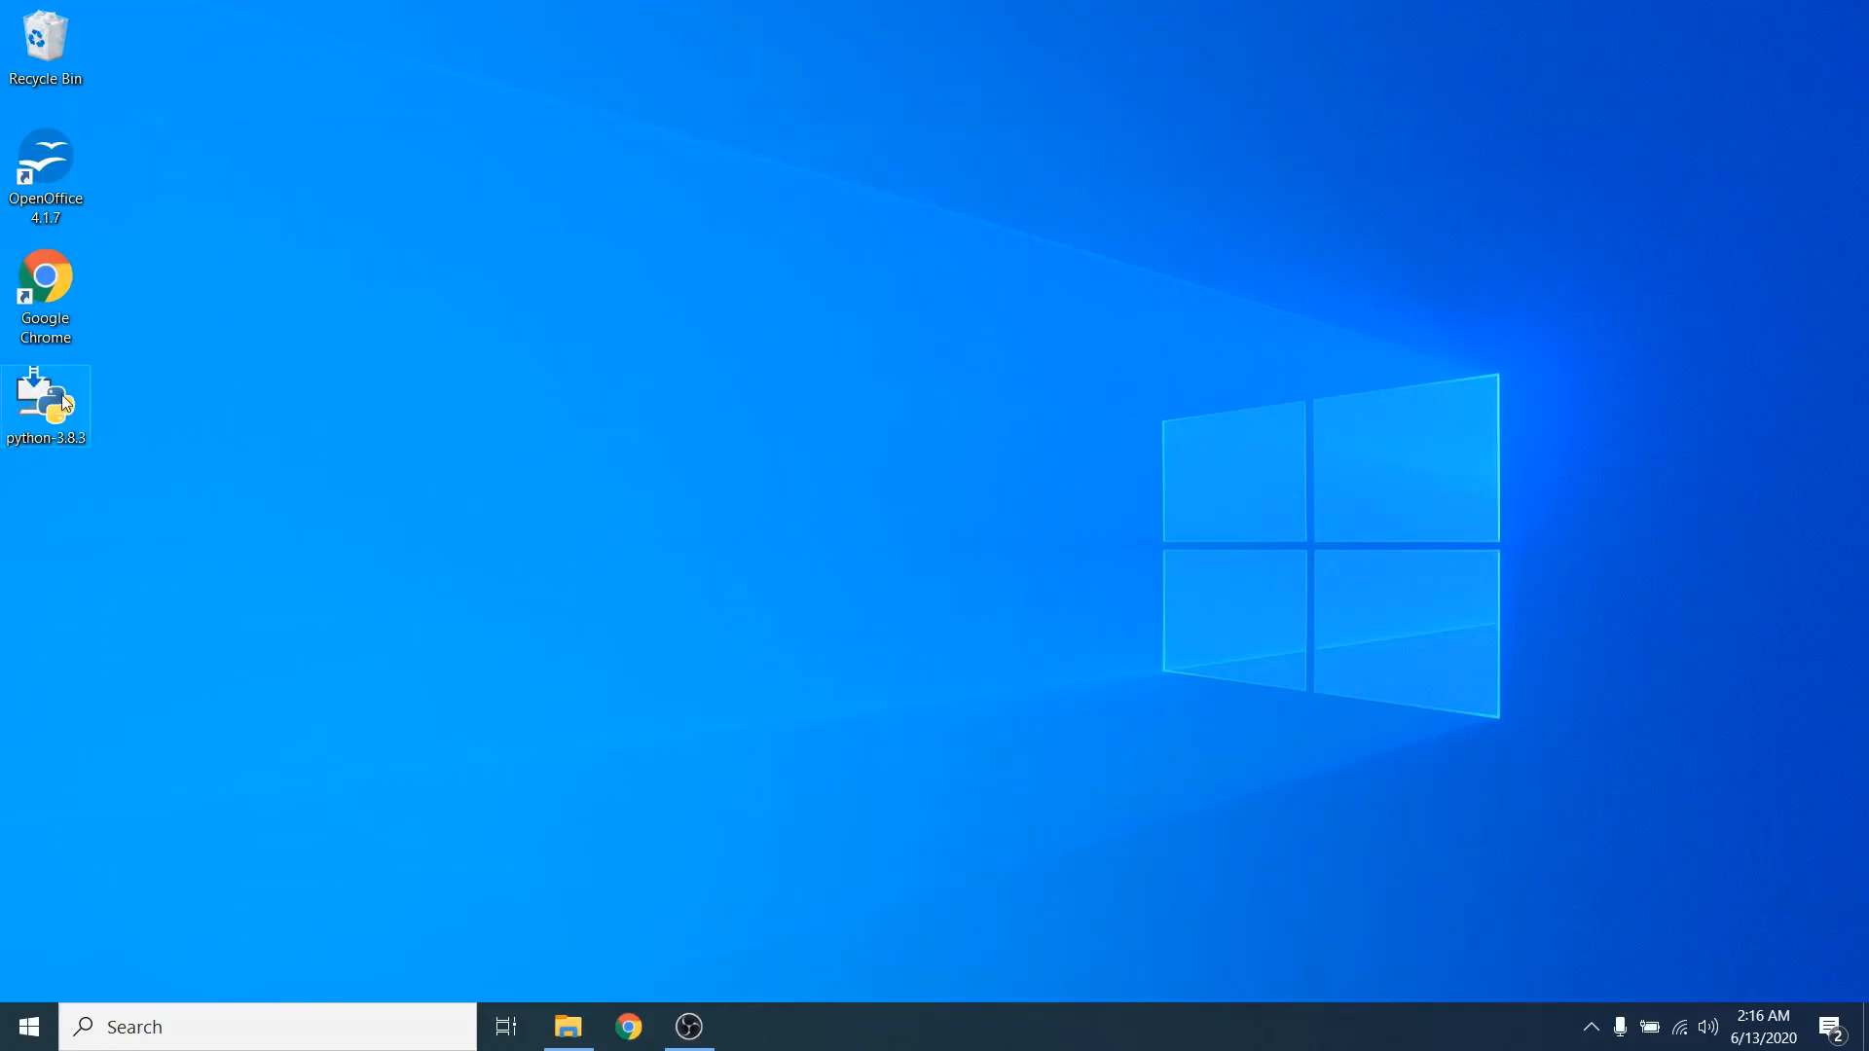
Step: Delete the python-3.8.3 installer from the desktop
{"action": "key", "text": "Delete"}
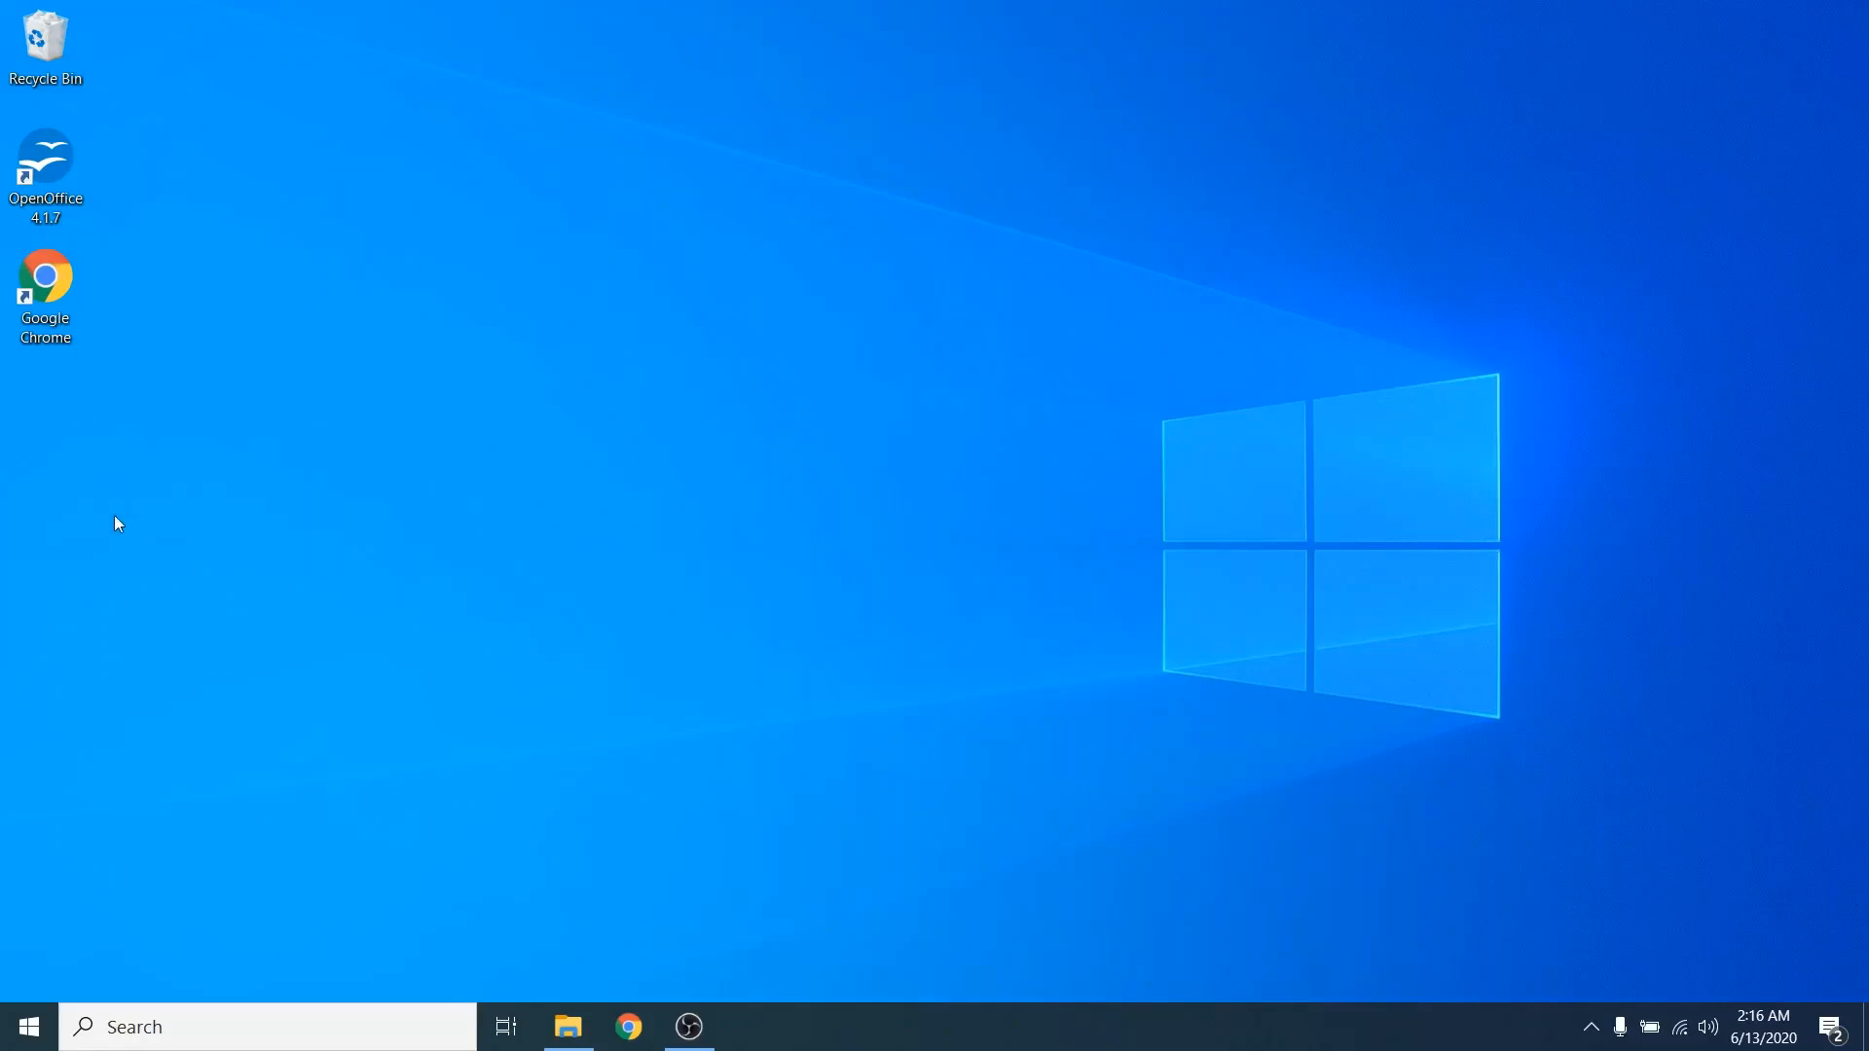
Step: Search Google for "pycharm download" in Chrome and open the JetBrains PyCharm download page
{"action": "left_click", "coordinate": [629, 1027]}
{"action": "left_click", "coordinate": [699, 468]}
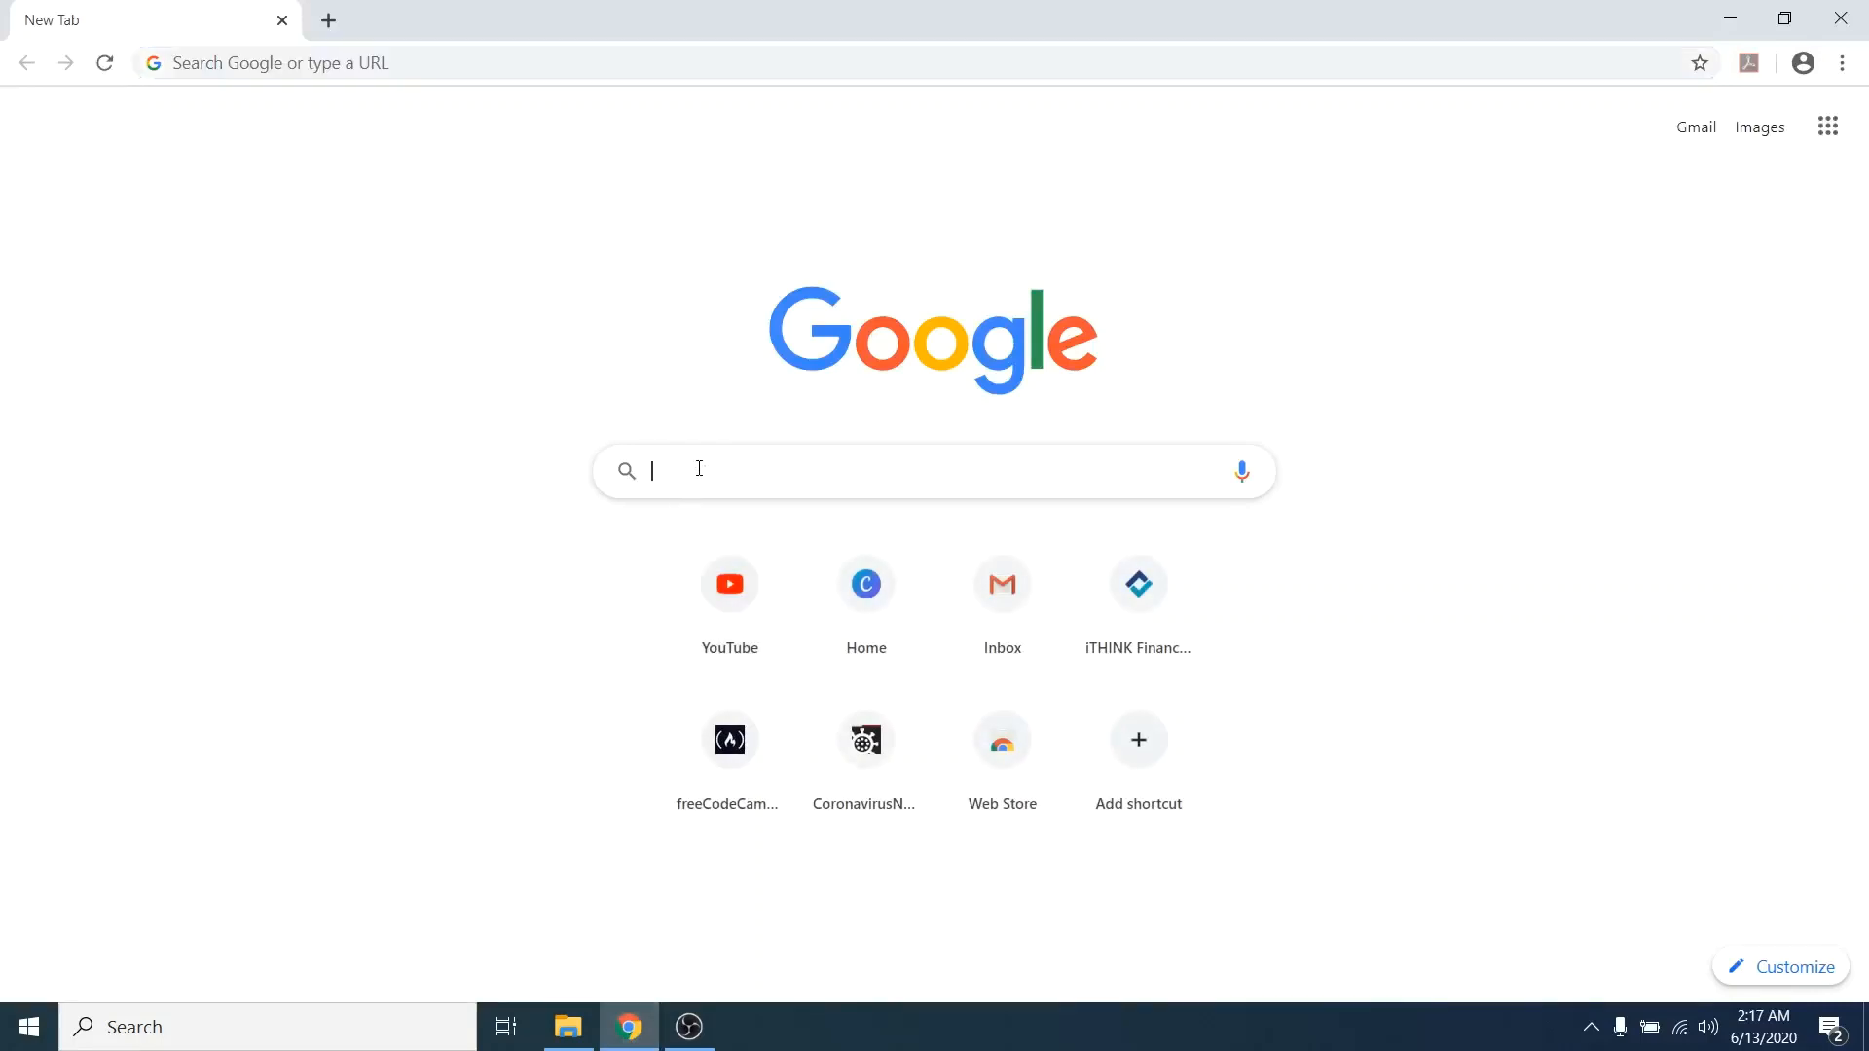
{"action": "type", "text": "pycha"}
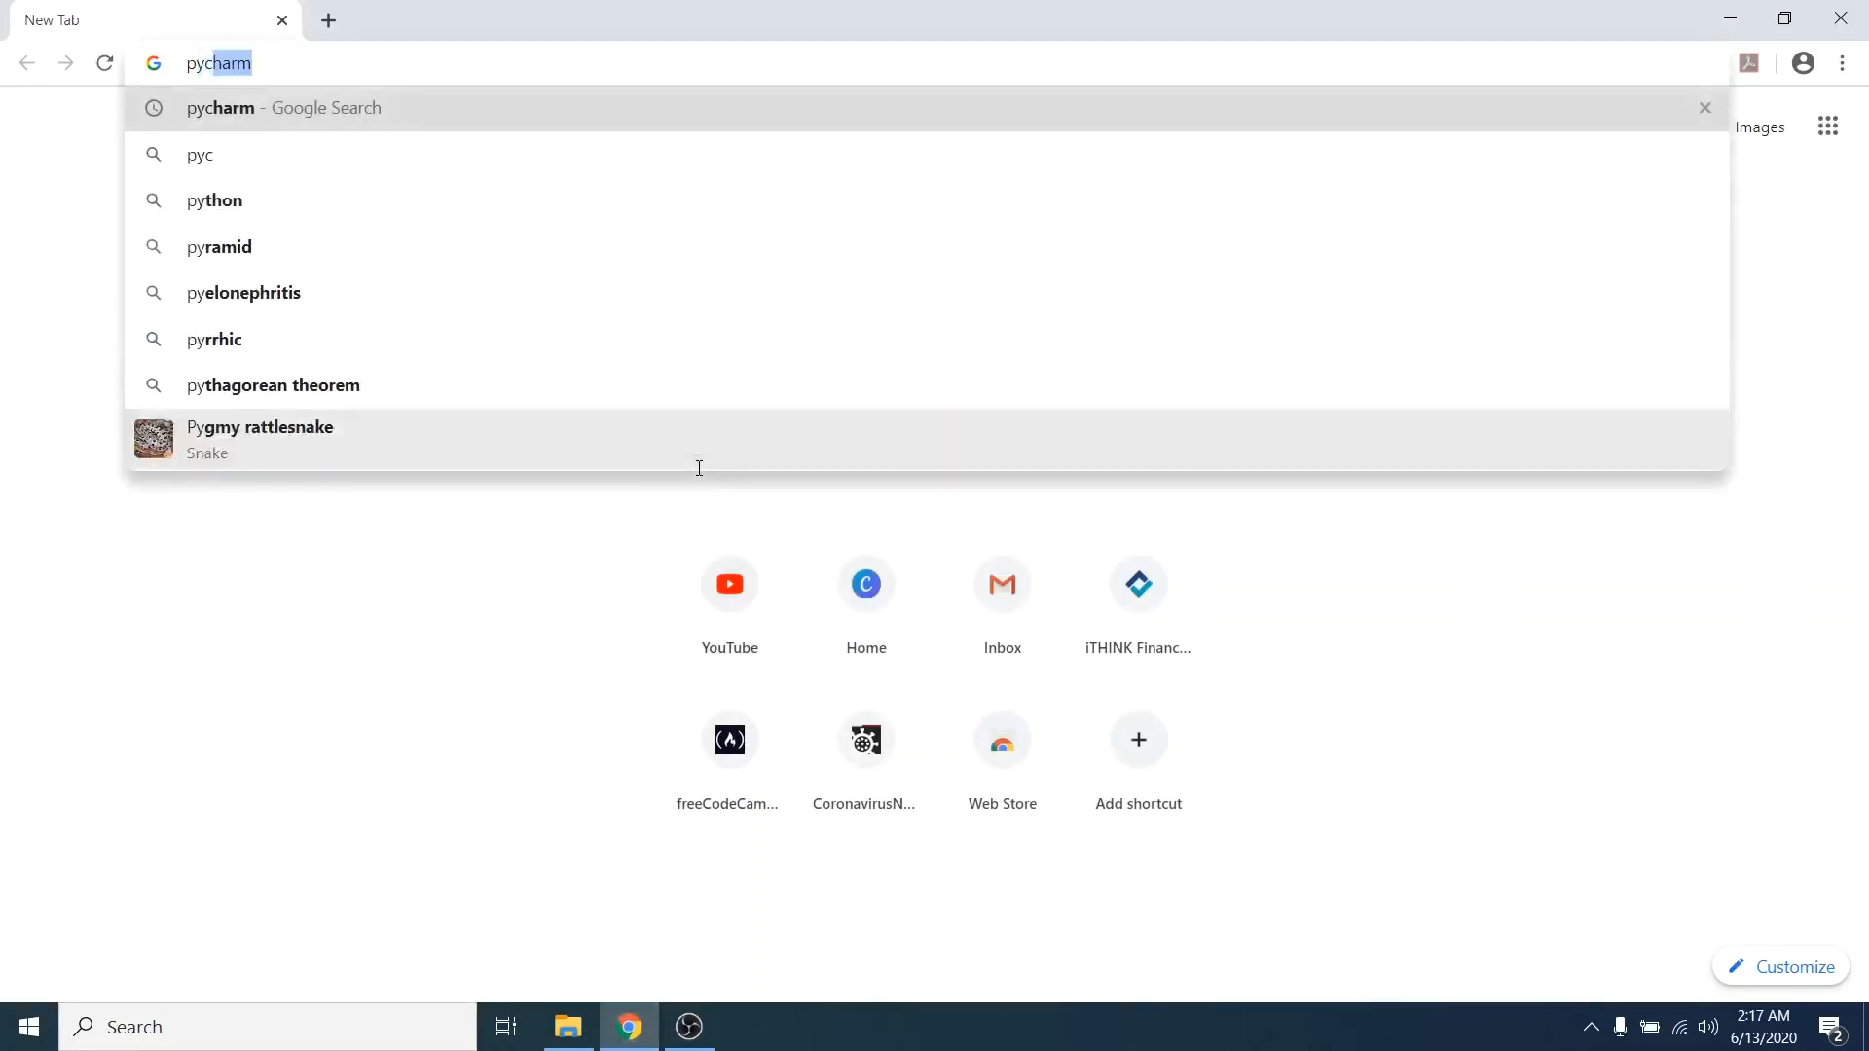
{"action": "type", "text": "rm"}
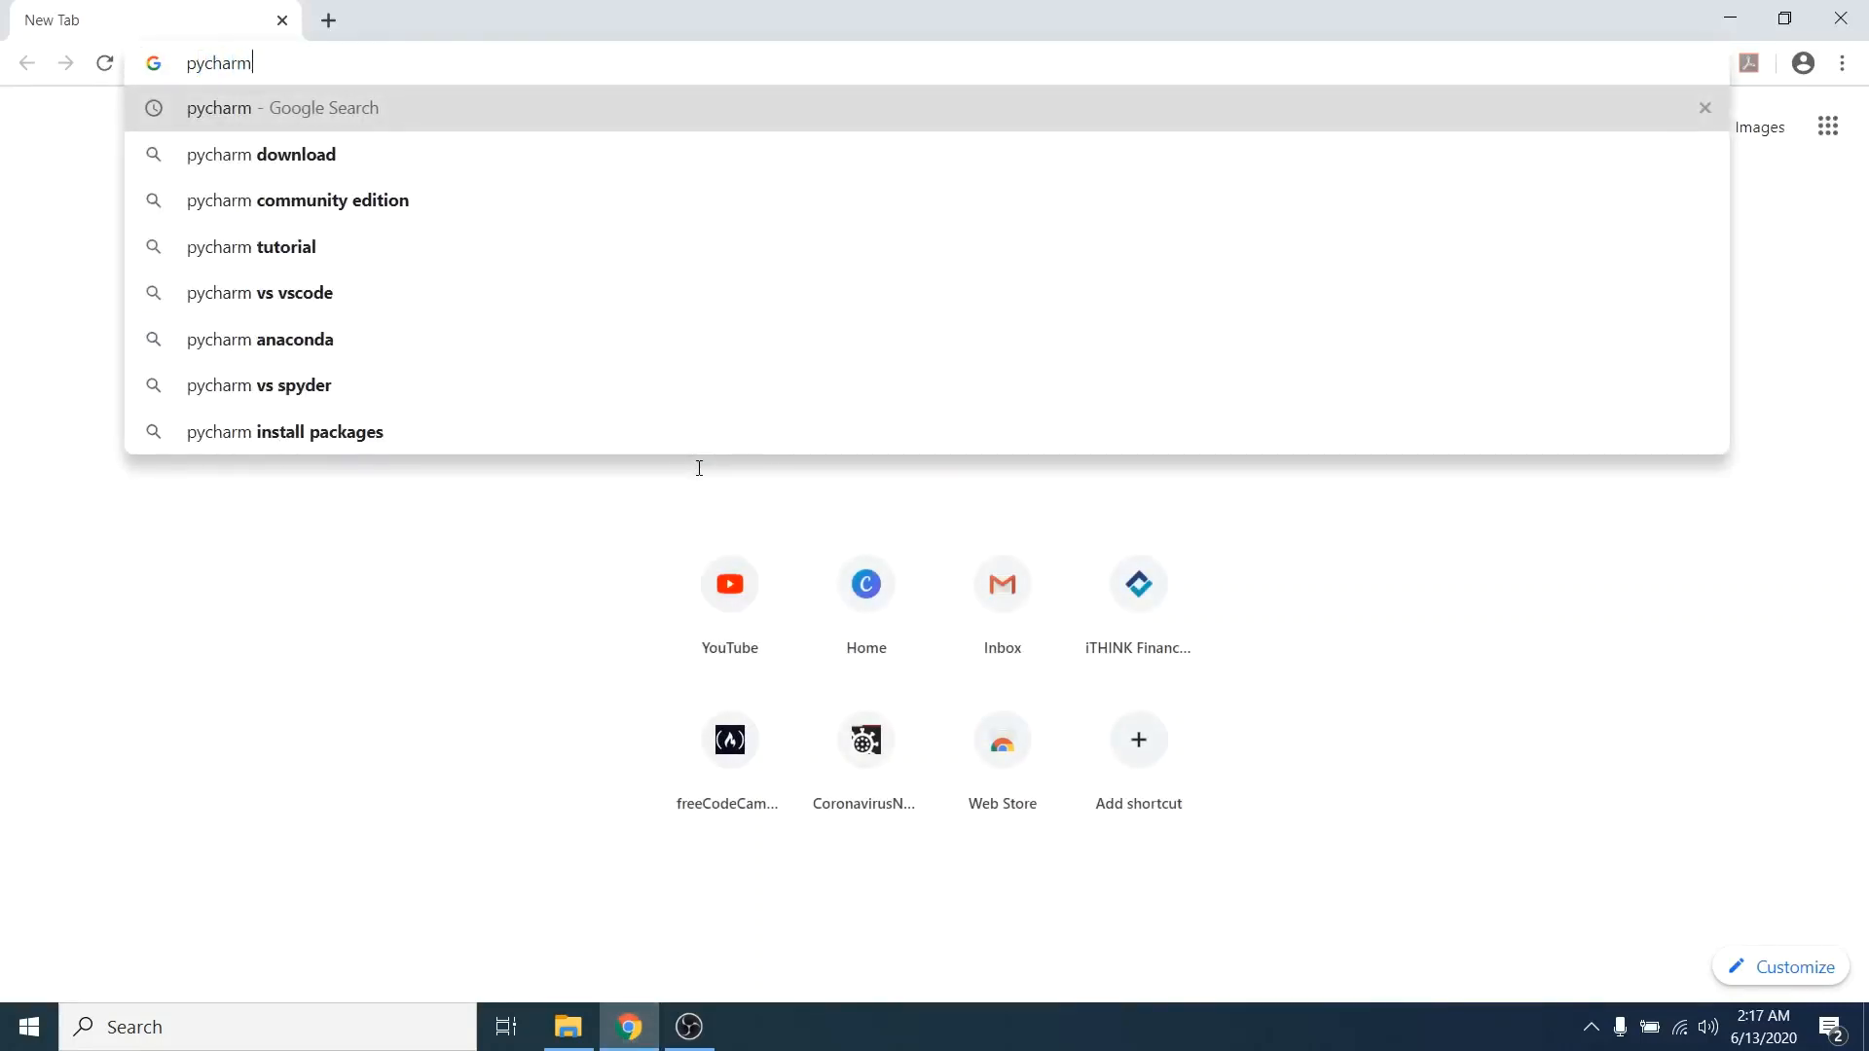
{"action": "type", "text": " download"}
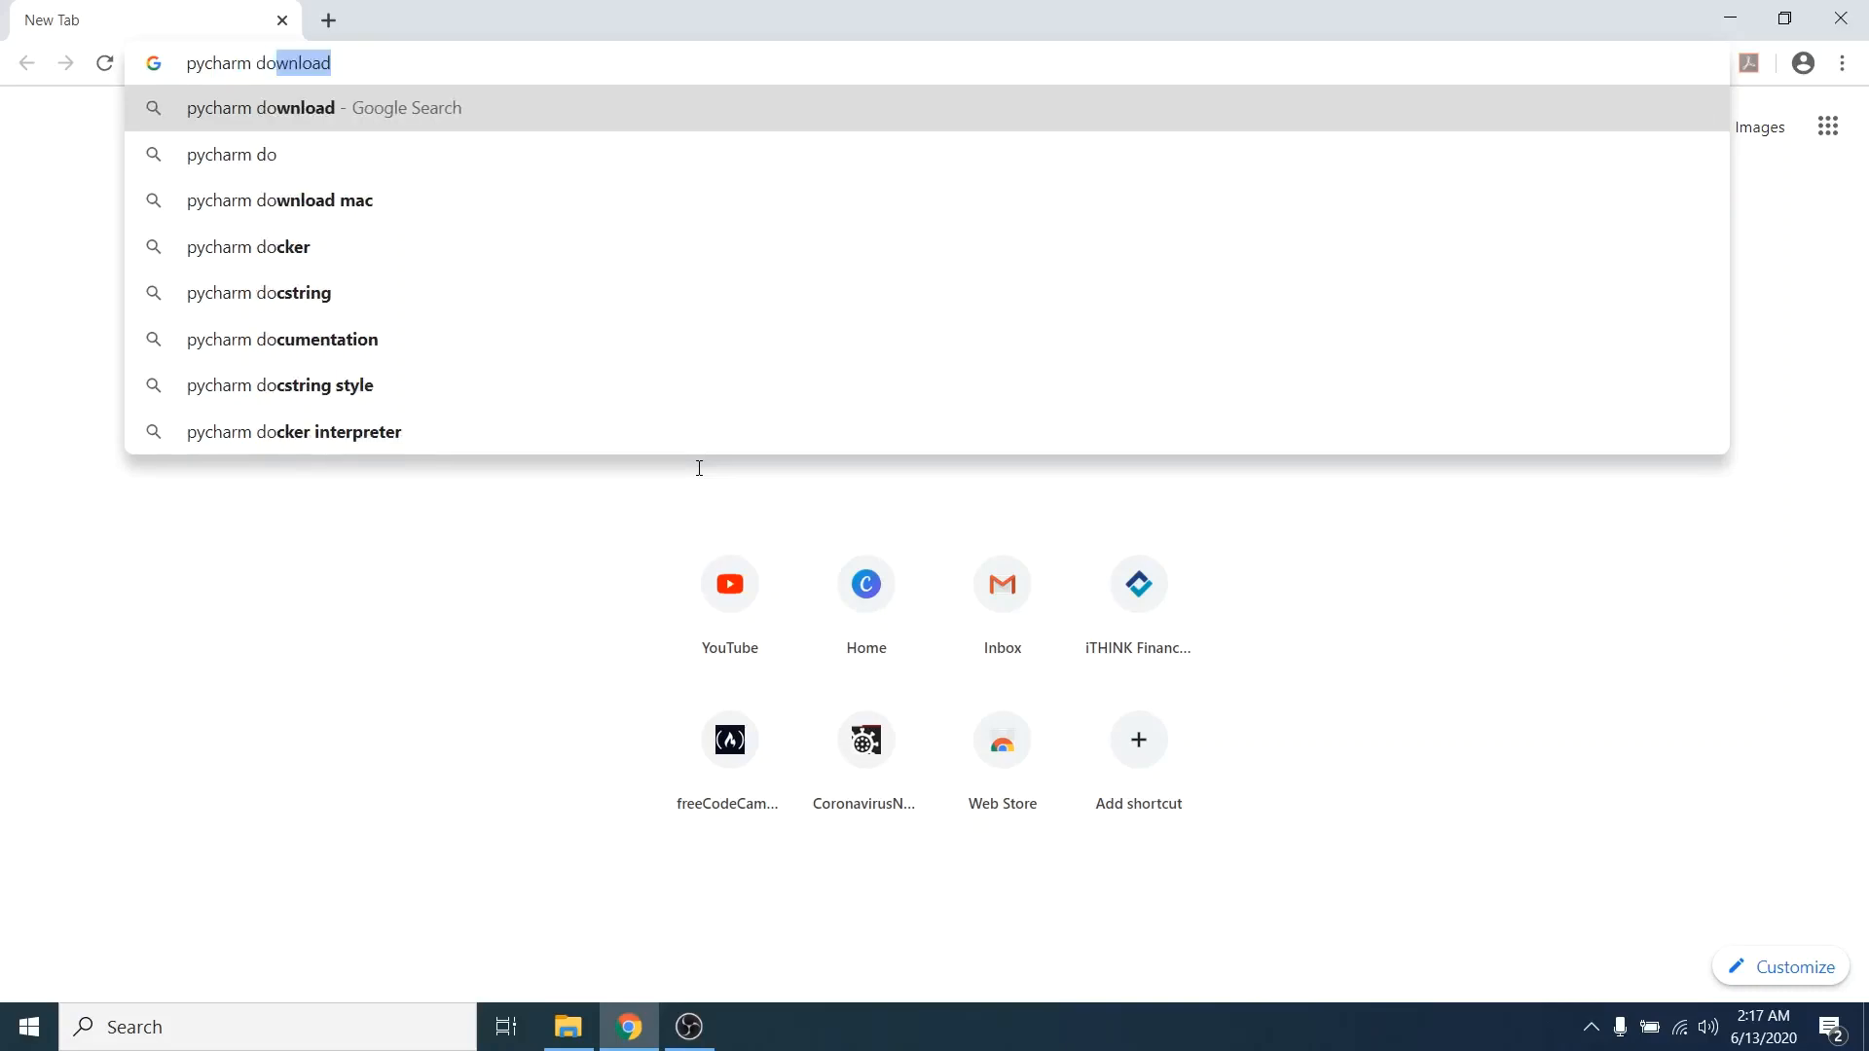
{"action": "key", "text": "Return"}
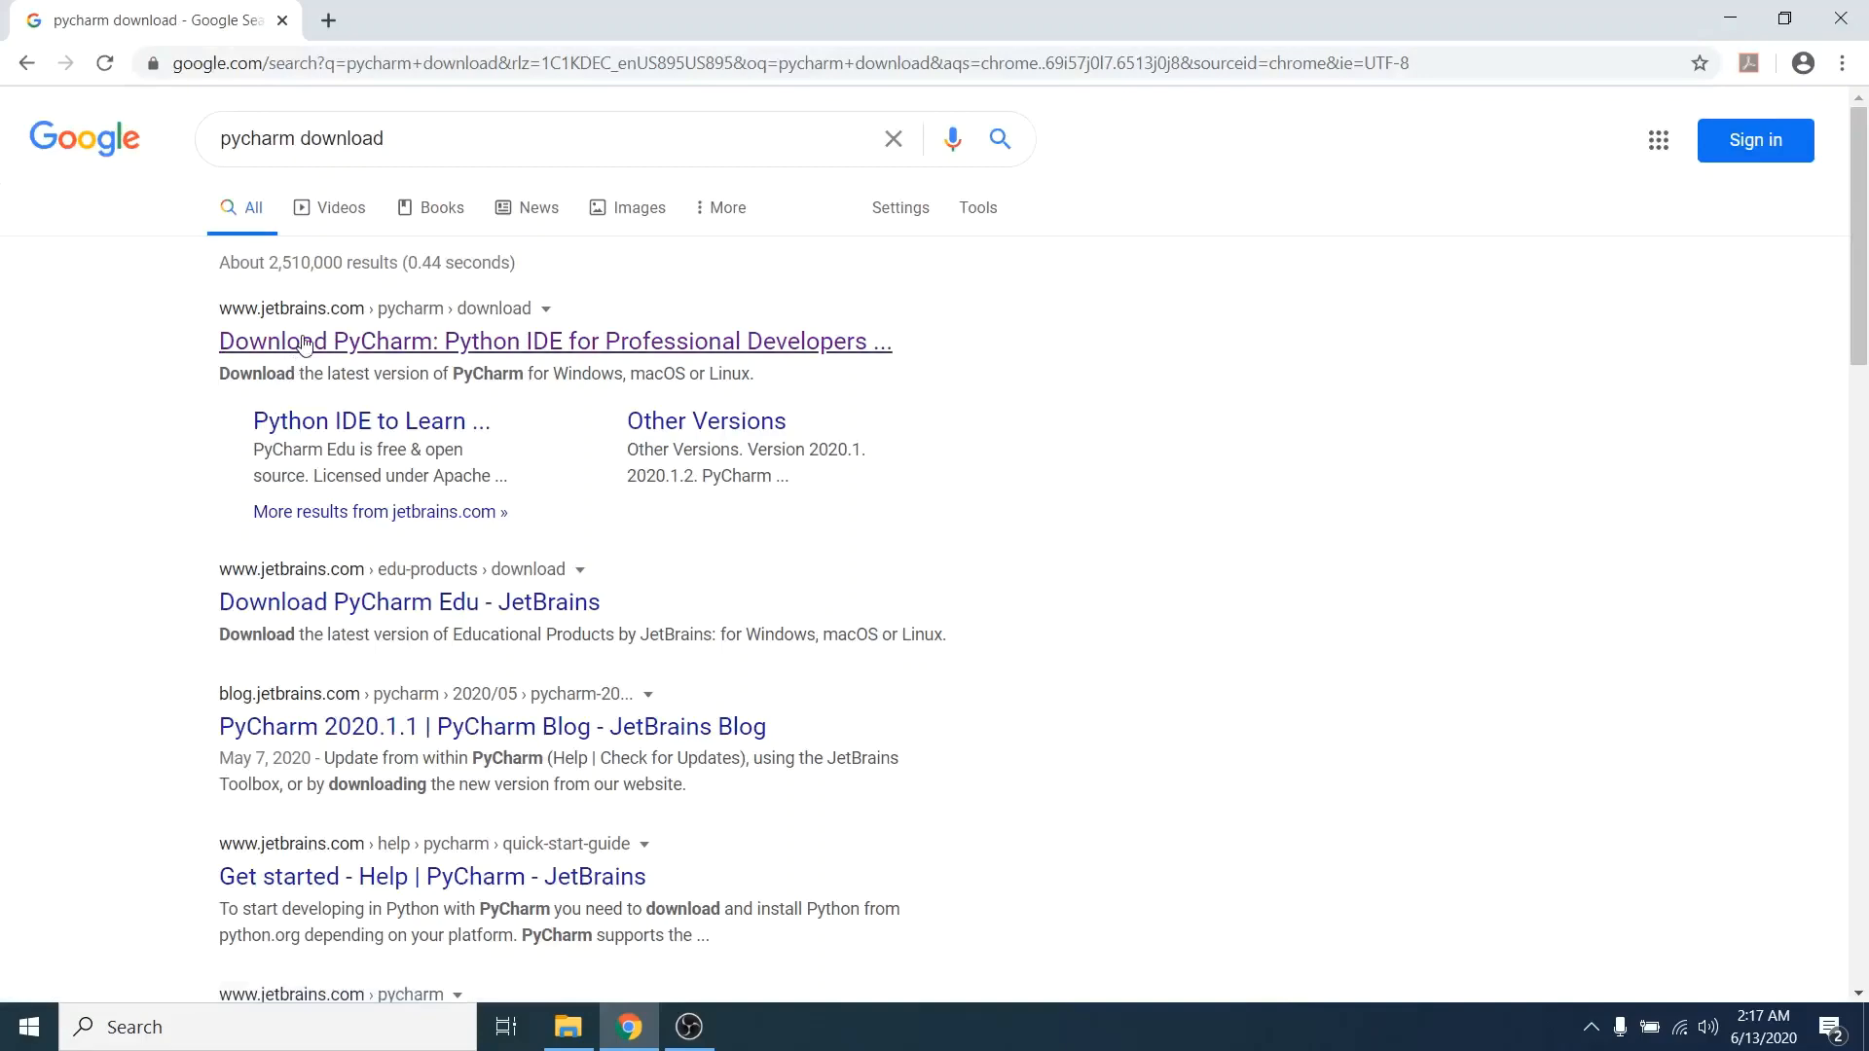
{"action": "left_click", "coordinate": [304, 342]}
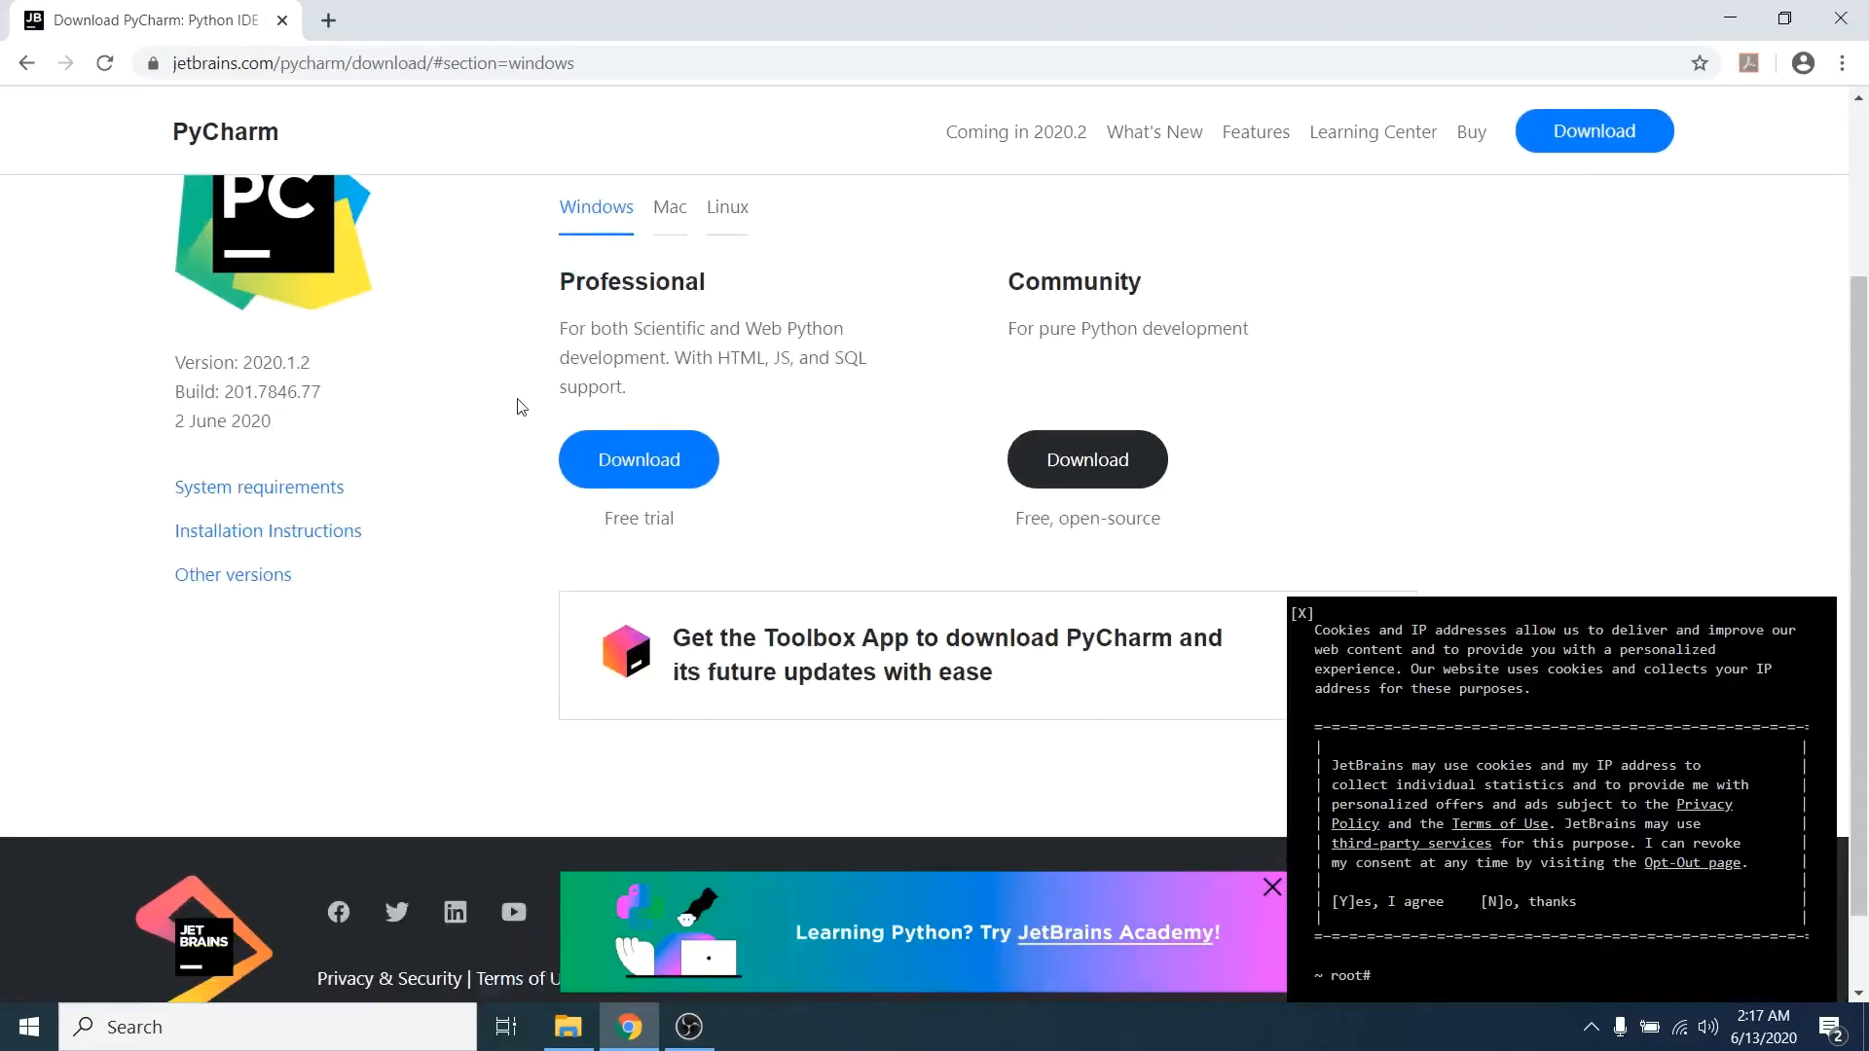
Step: Download the Windows PyCharm Community installer, pycharm-community-2020.1.2, to the Desktop and close the browser
{"action": "scroll", "coordinate": [517, 407], "scroll_direction": "up", "scroll_amount": 3}
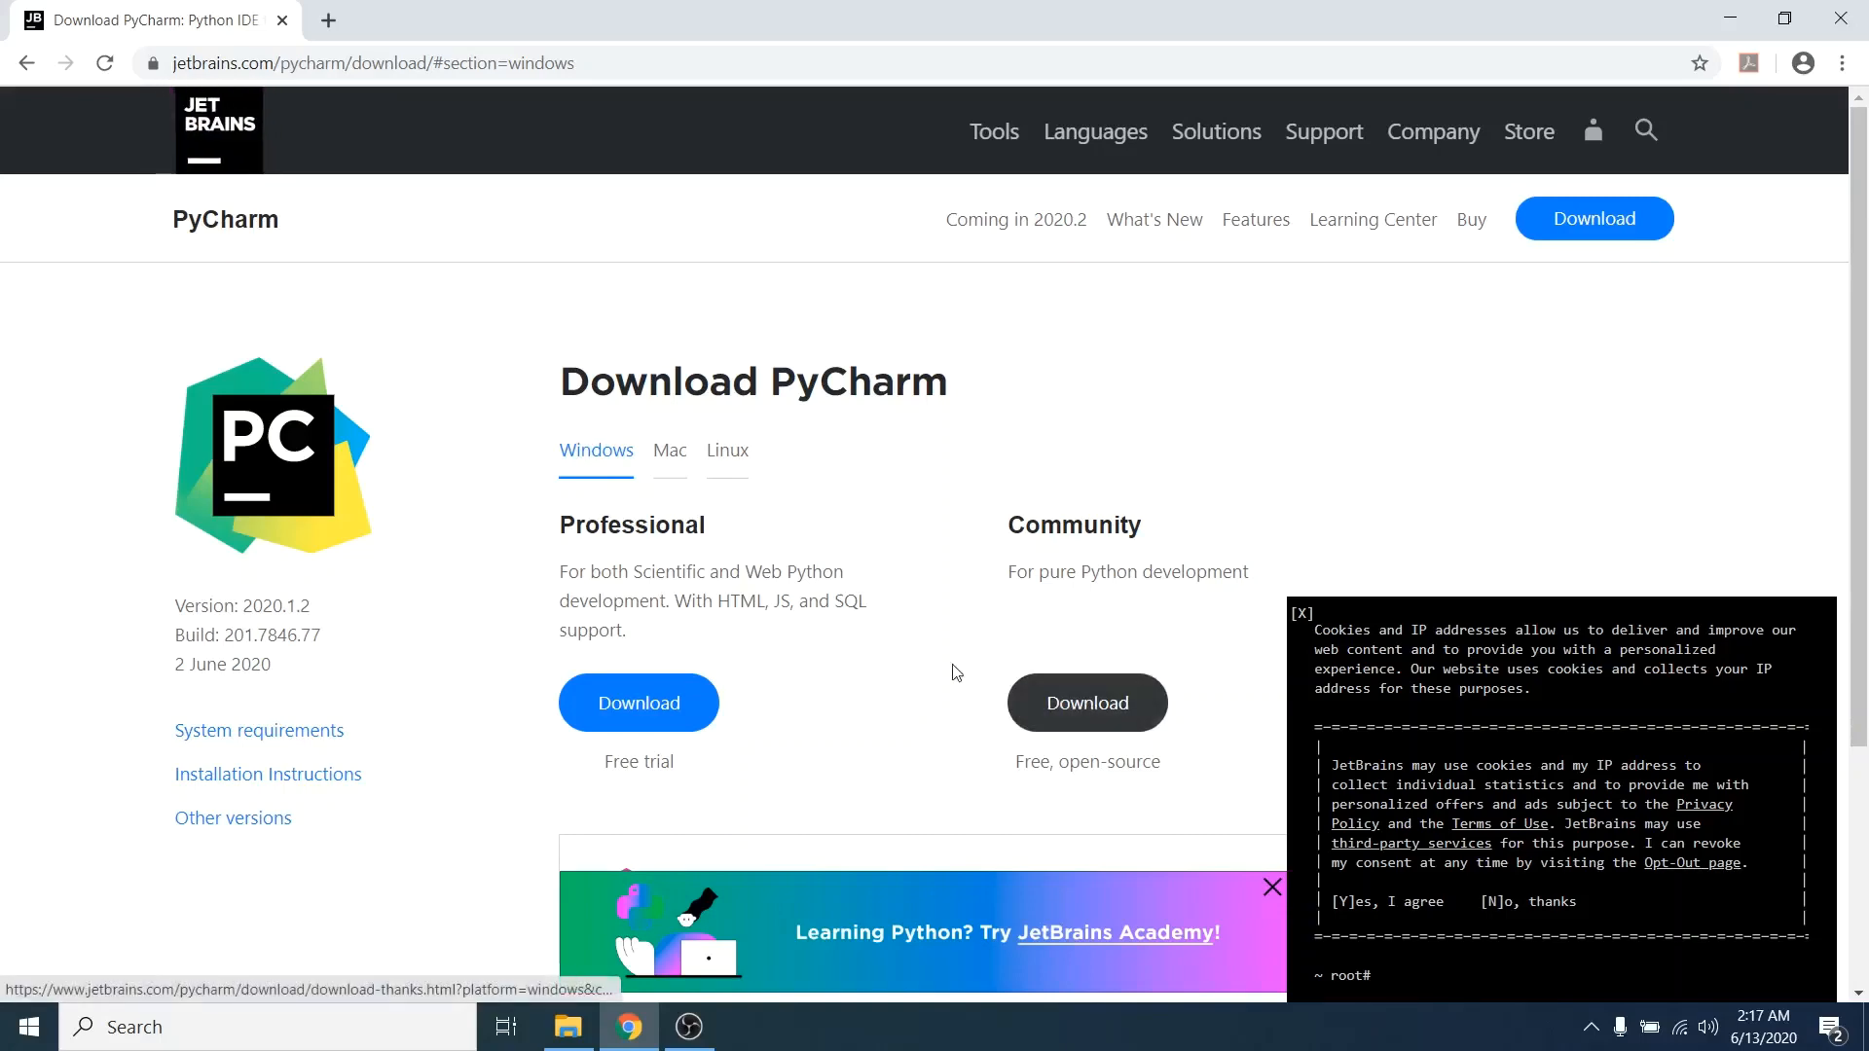
{"action": "left_click", "coordinate": [1103, 705]}
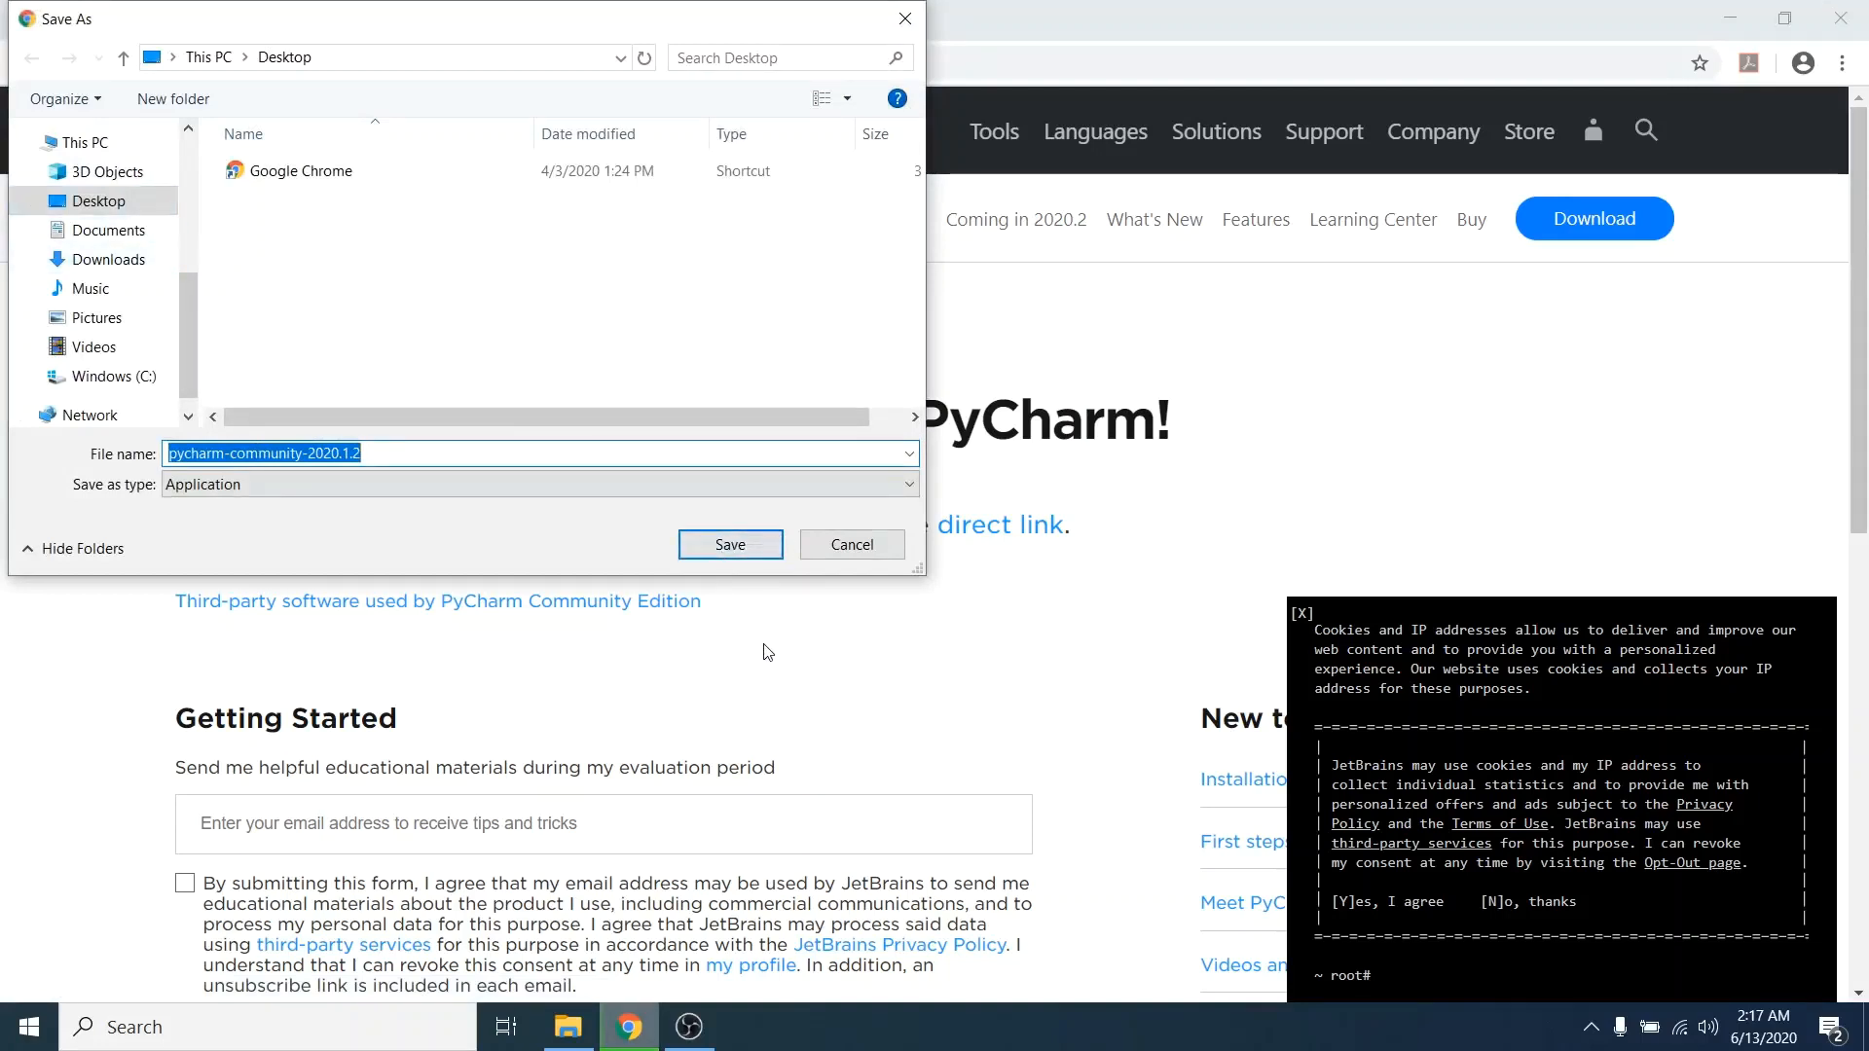
{"action": "left_click", "coordinate": [732, 545]}
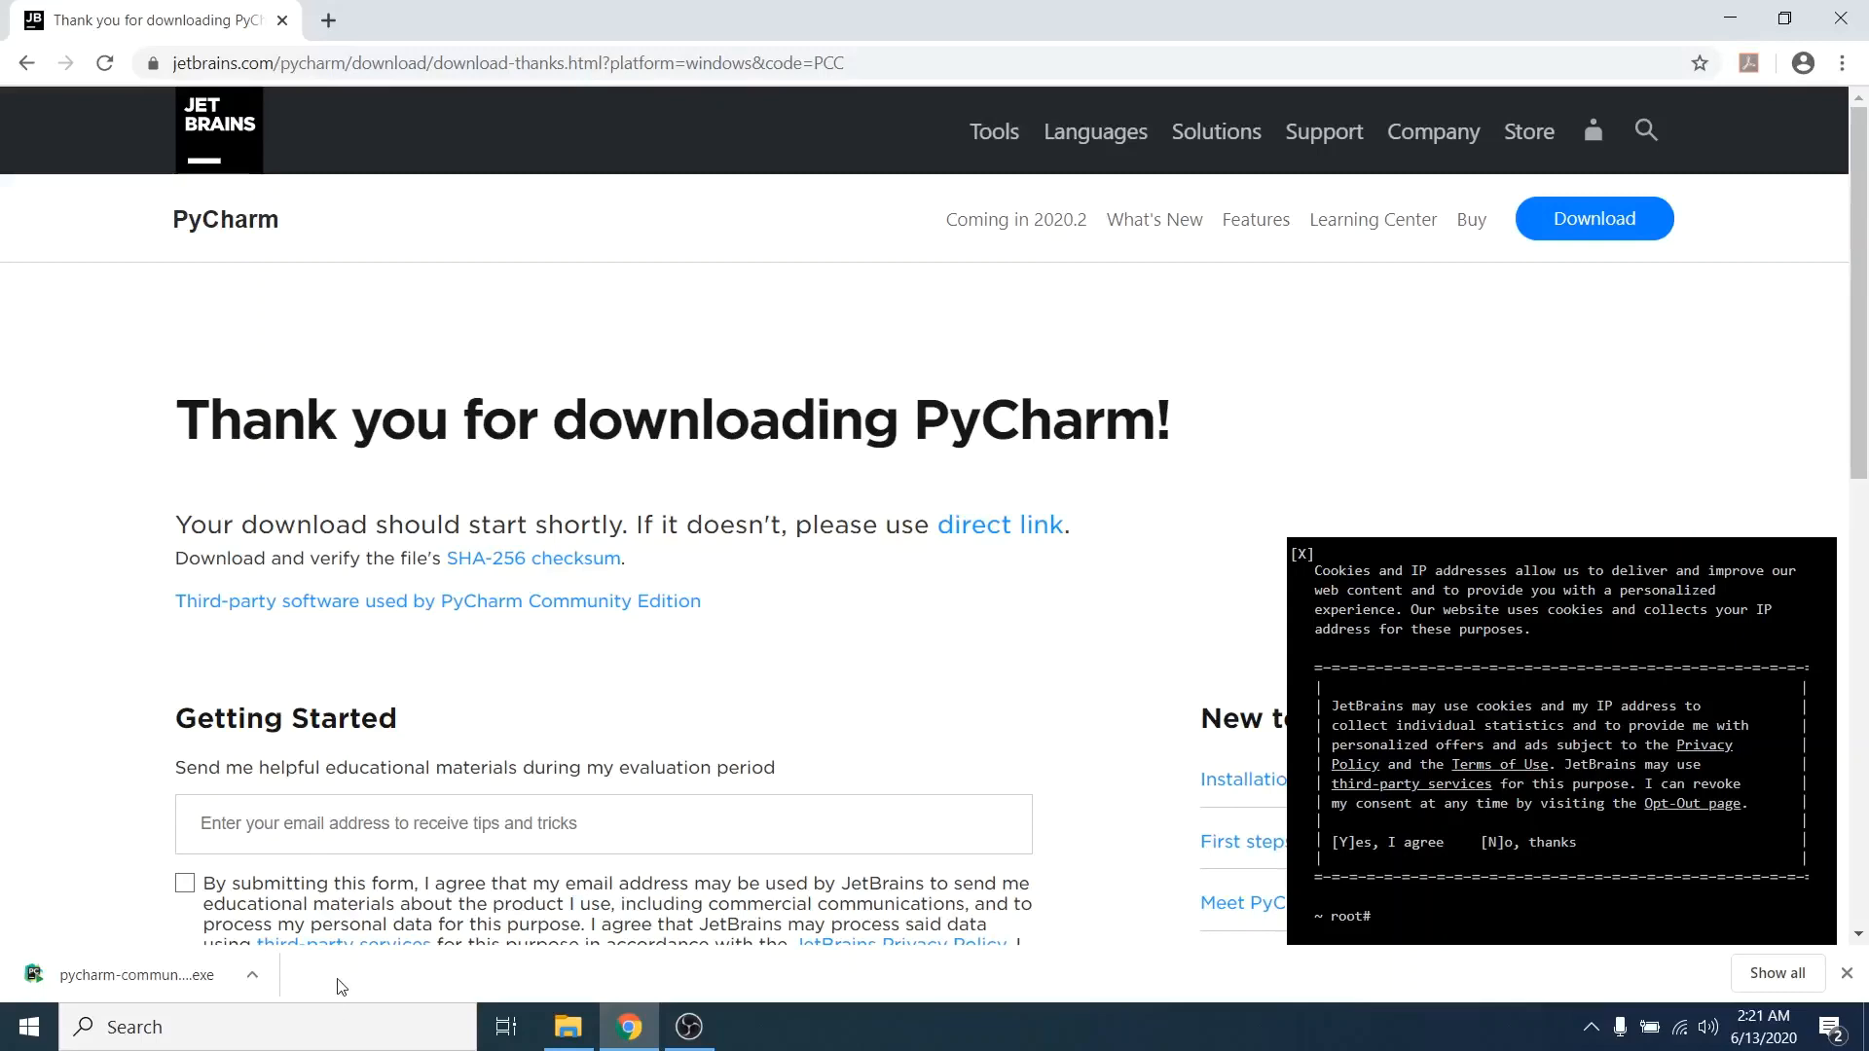
{"action": "left_click", "coordinate": [1863, 8]}
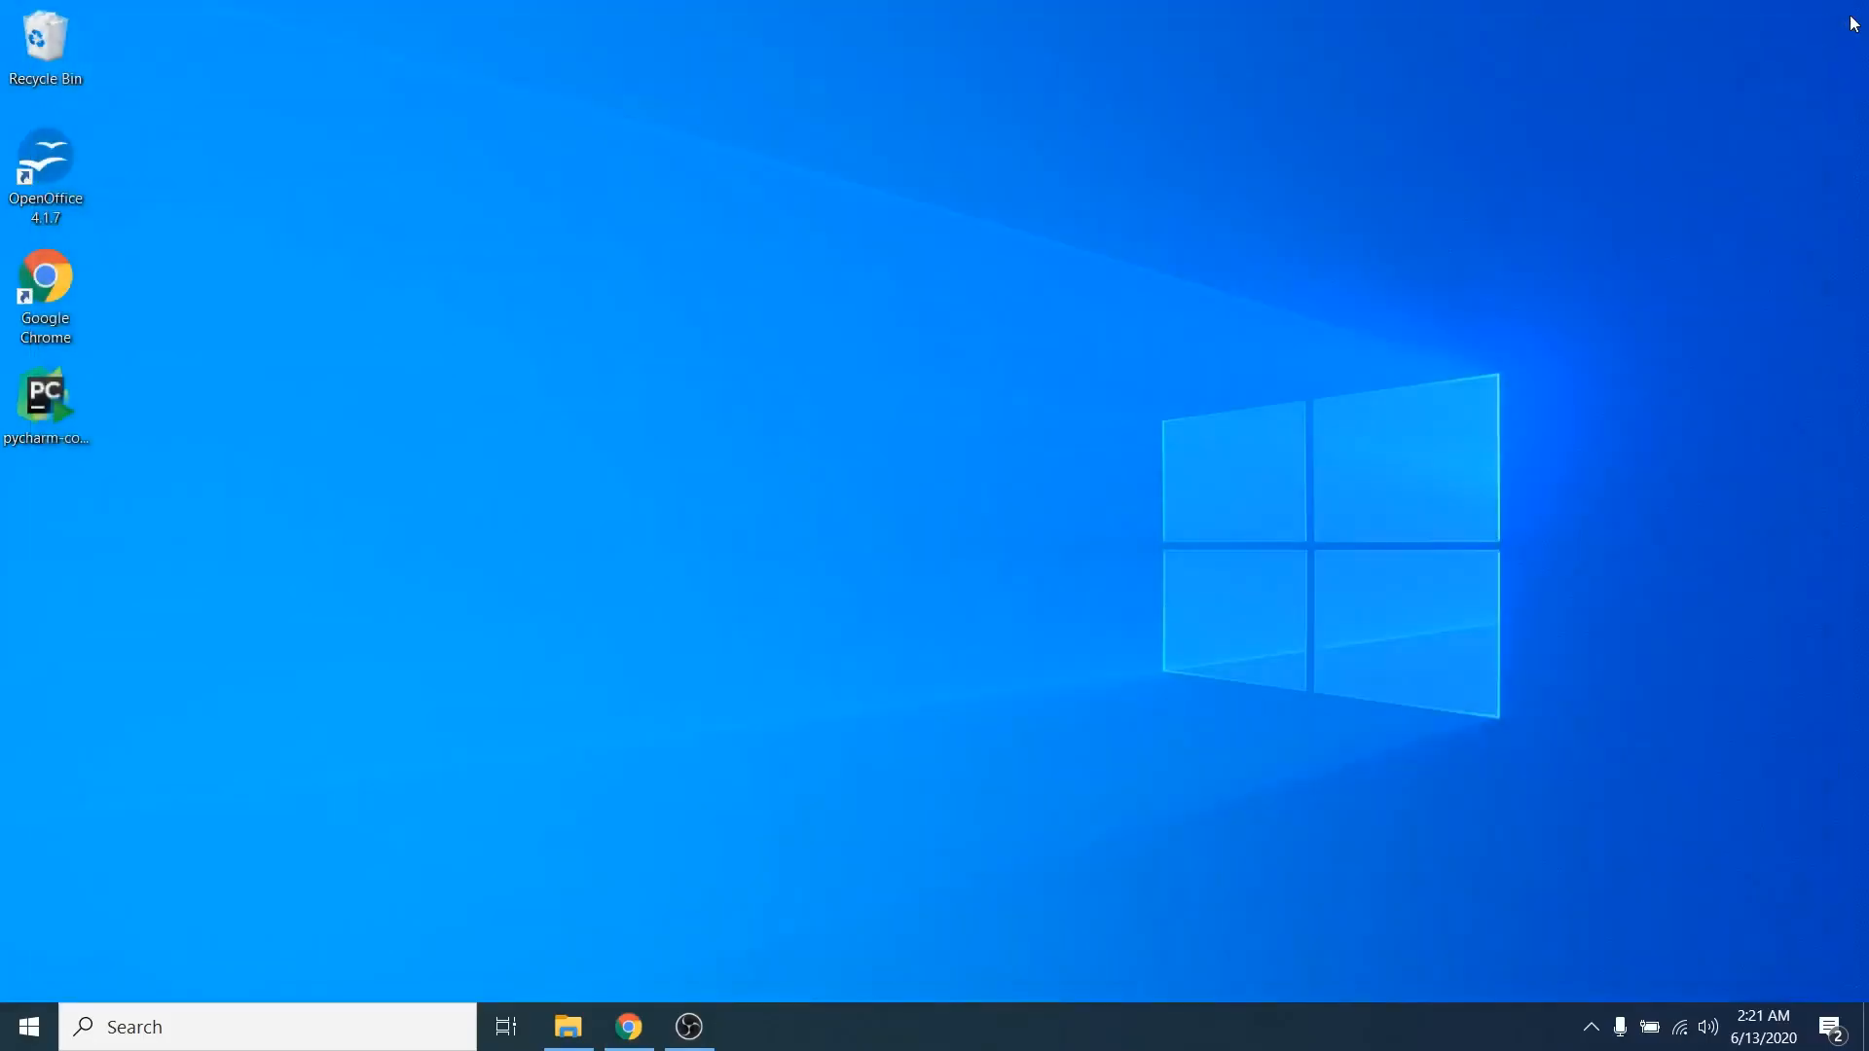
Step: Launch the pycharm-community-2020.1.2 installer from the desktop and accept the default install location
{"action": "left_click", "coordinate": [48, 391]}
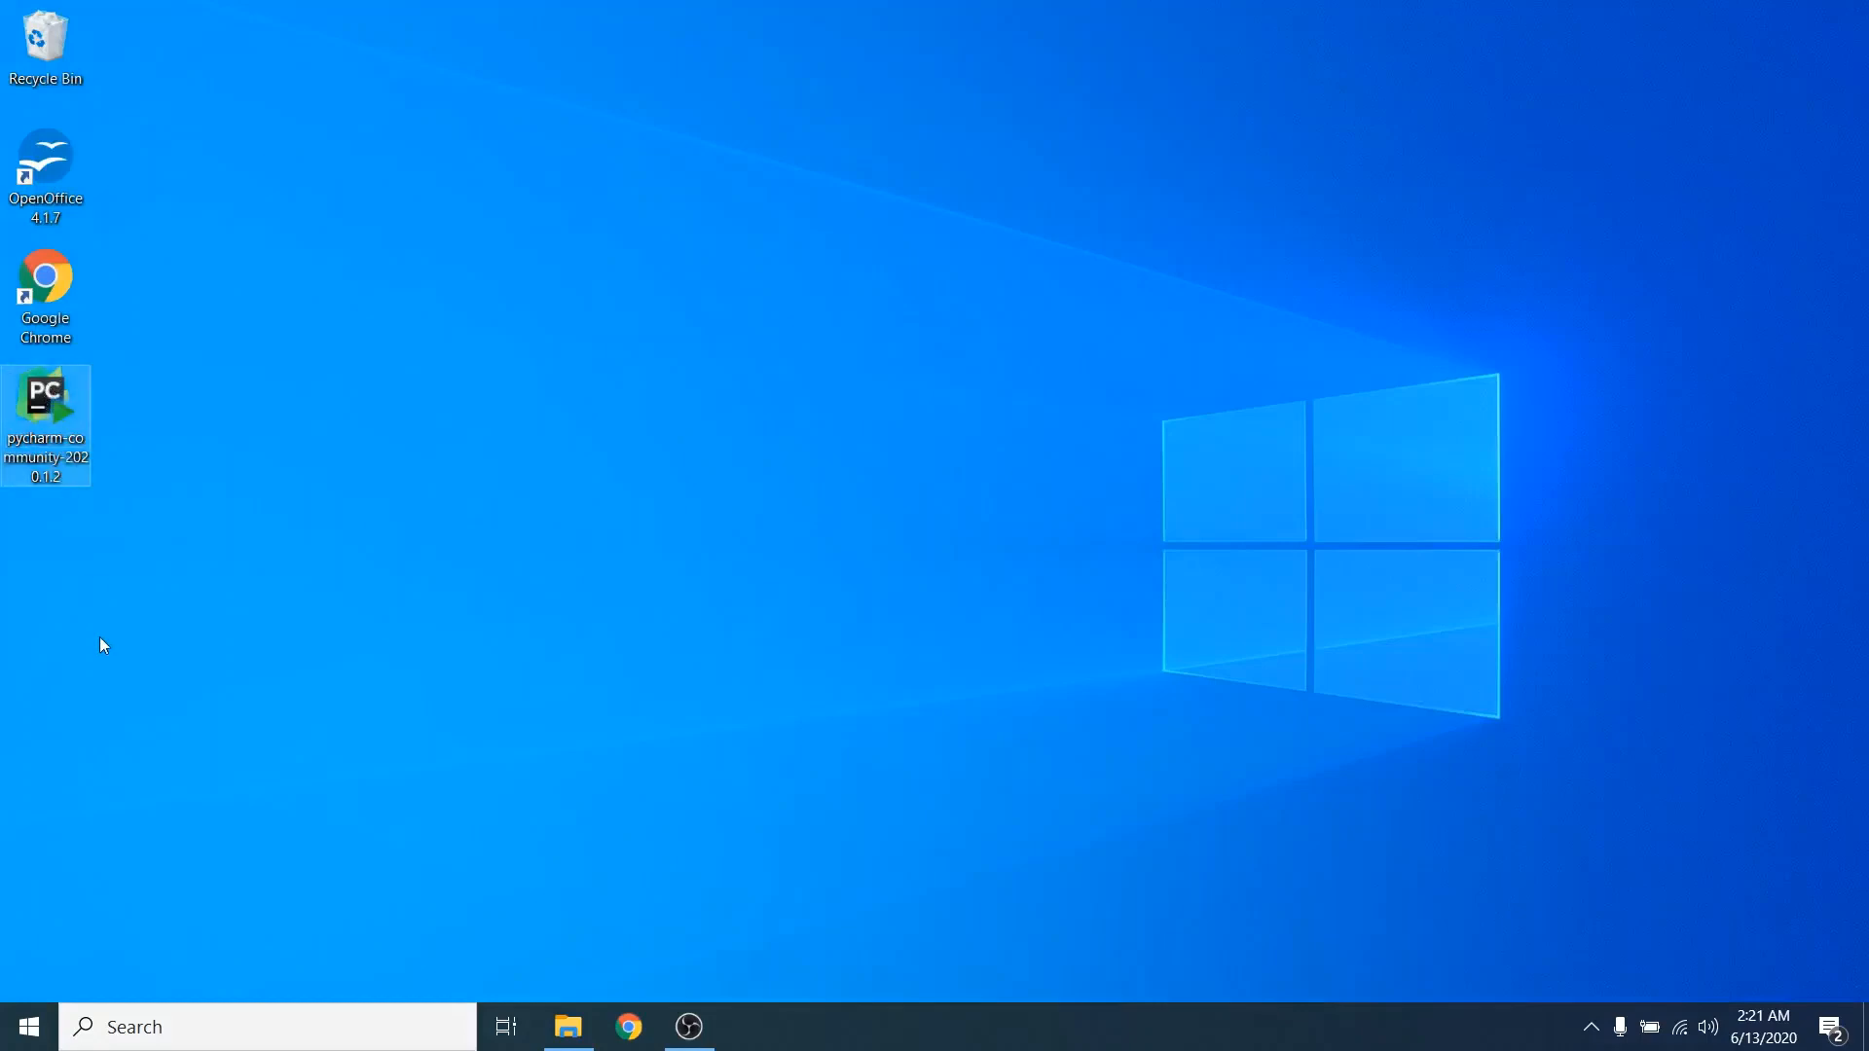
{"action": "left_click", "coordinate": [269, 581]}
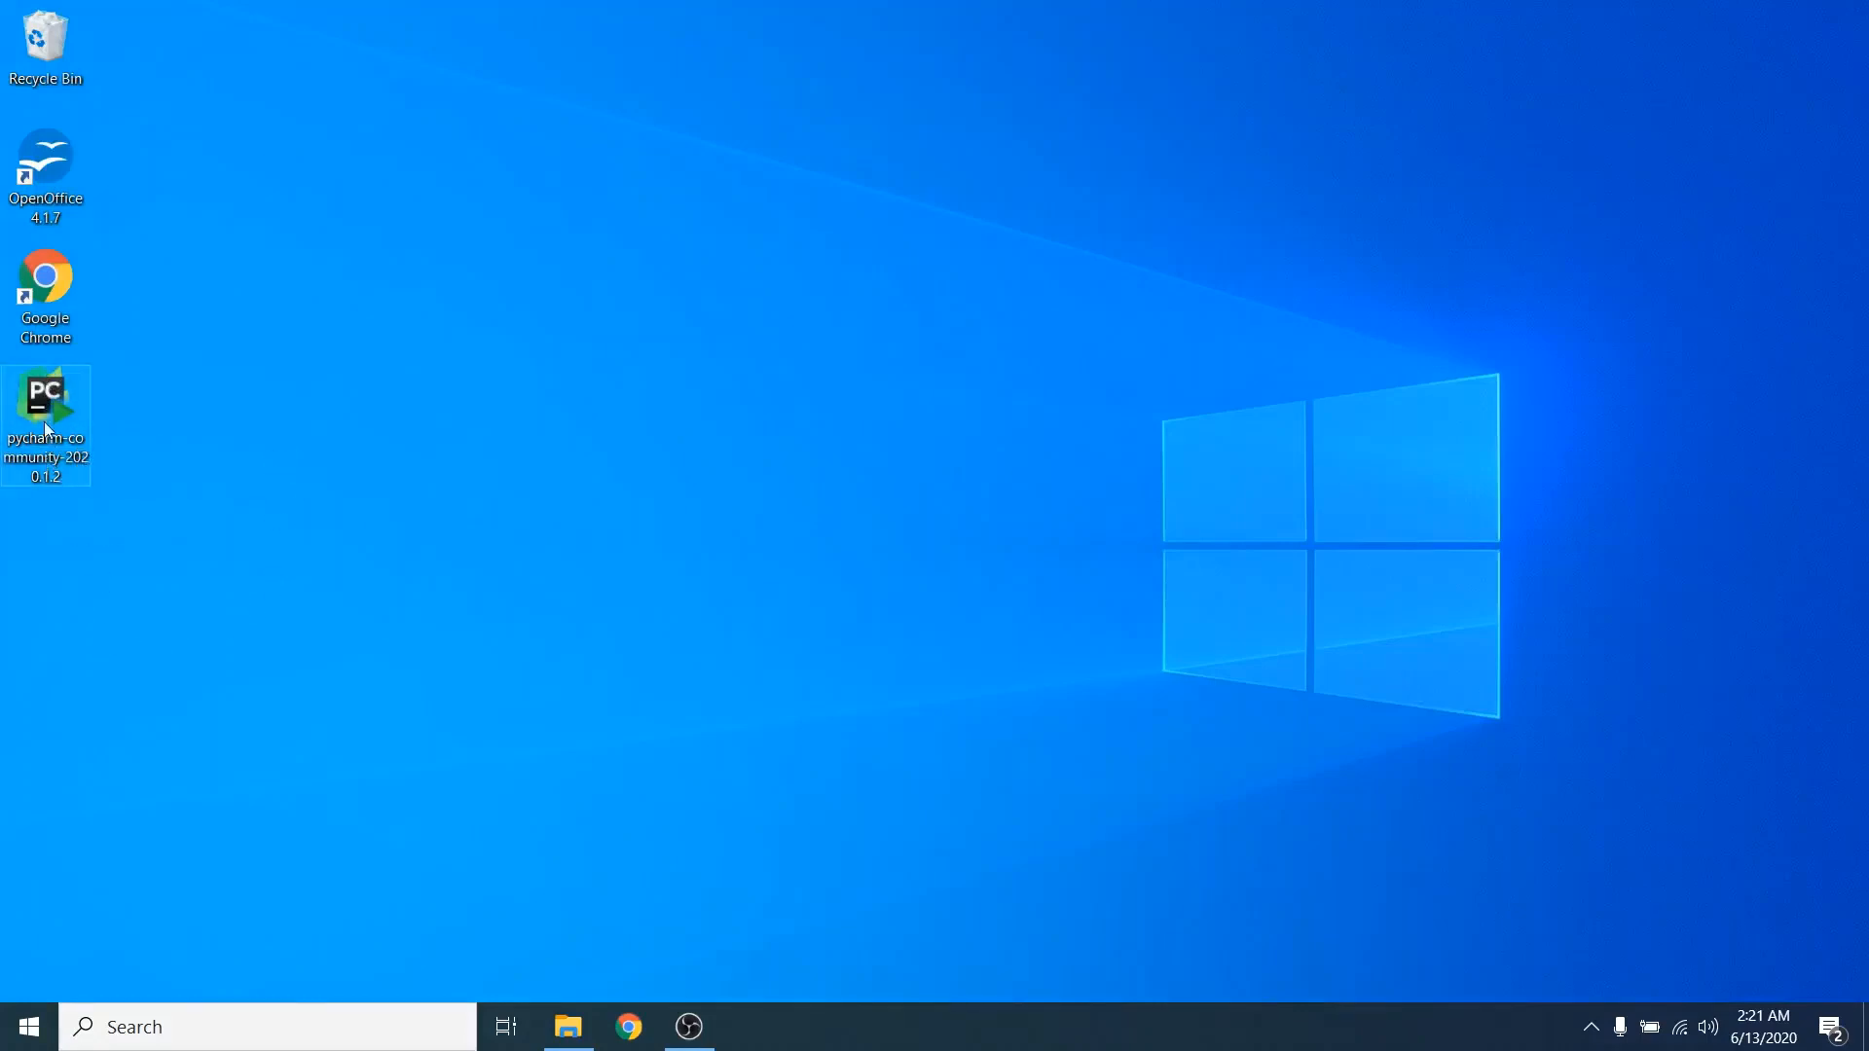
{"action": "left_click", "coordinate": [353, 444]}
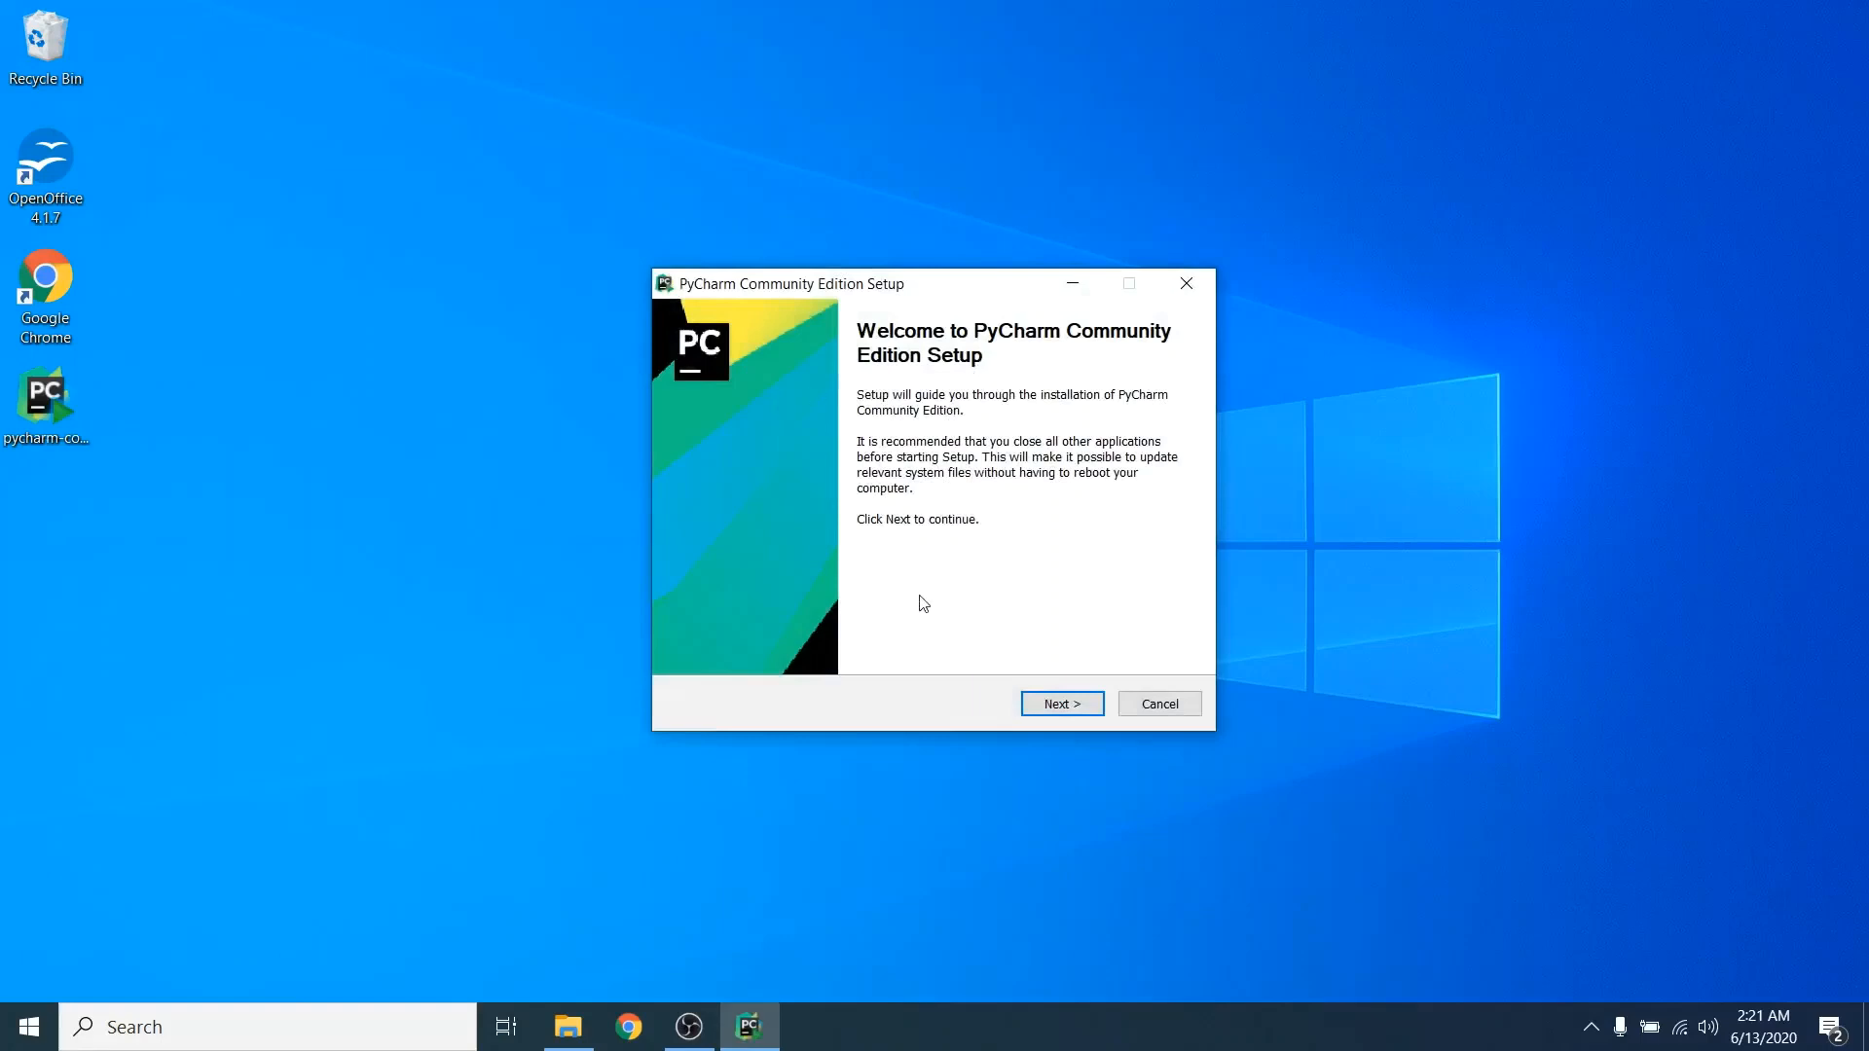
{"action": "left_click", "coordinate": [1061, 704]}
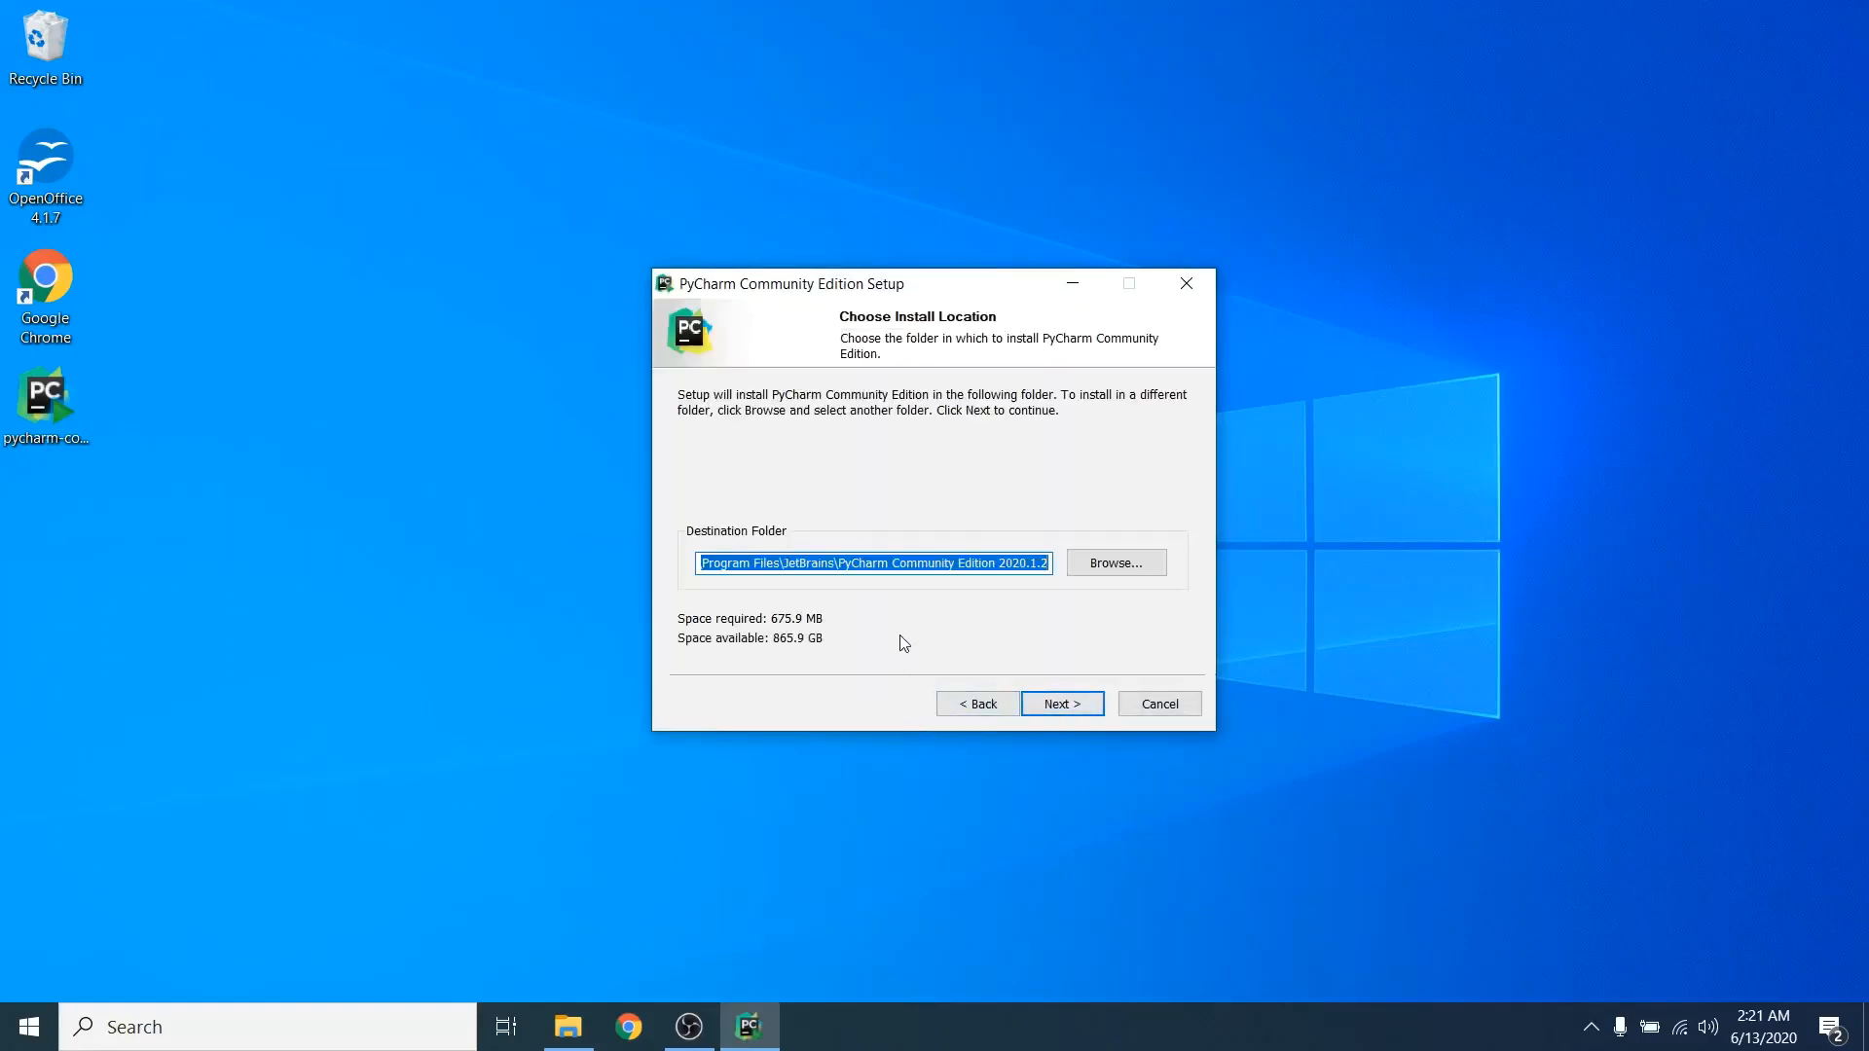
{"action": "left_click", "coordinate": [1068, 708]}
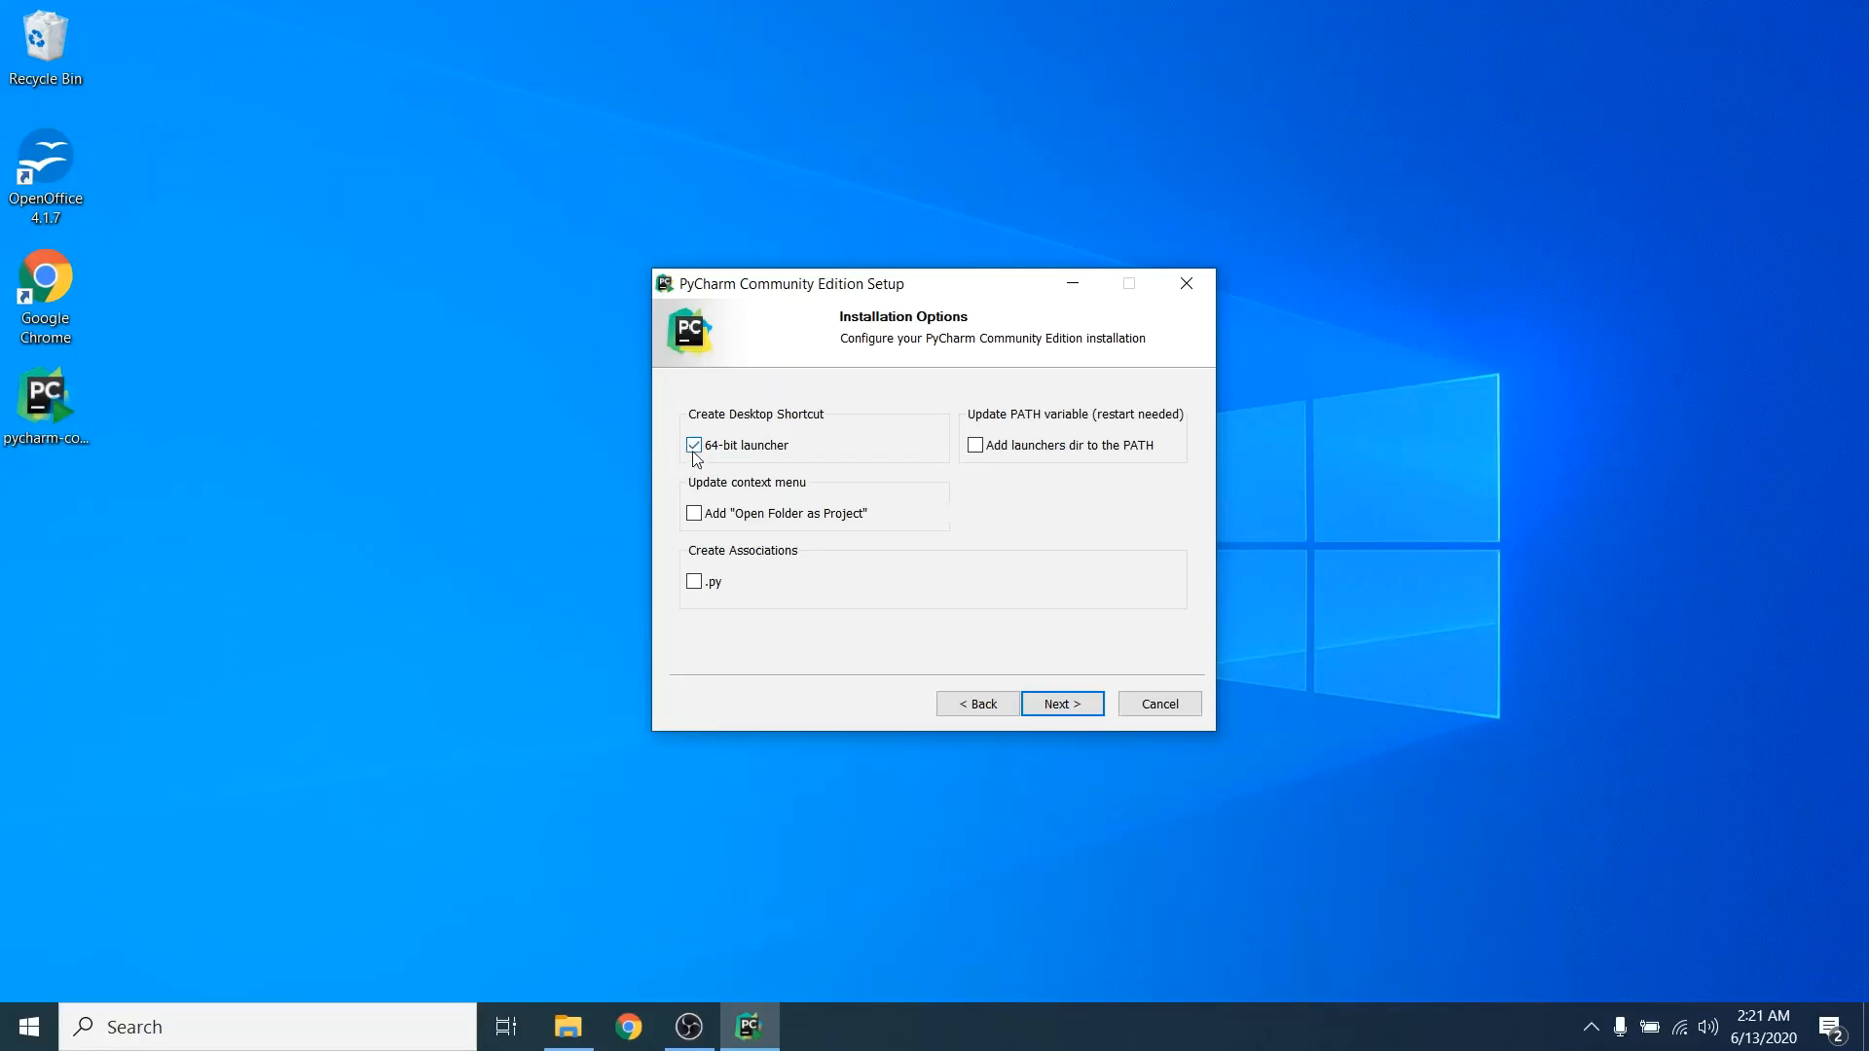
Step: Install PyCharm with a 64-bit desktop launcher, "Open Folder as Project", .py association and the JetBrains Start Menu folder, and close the setup
{"action": "left_click", "coordinate": [693, 514]}
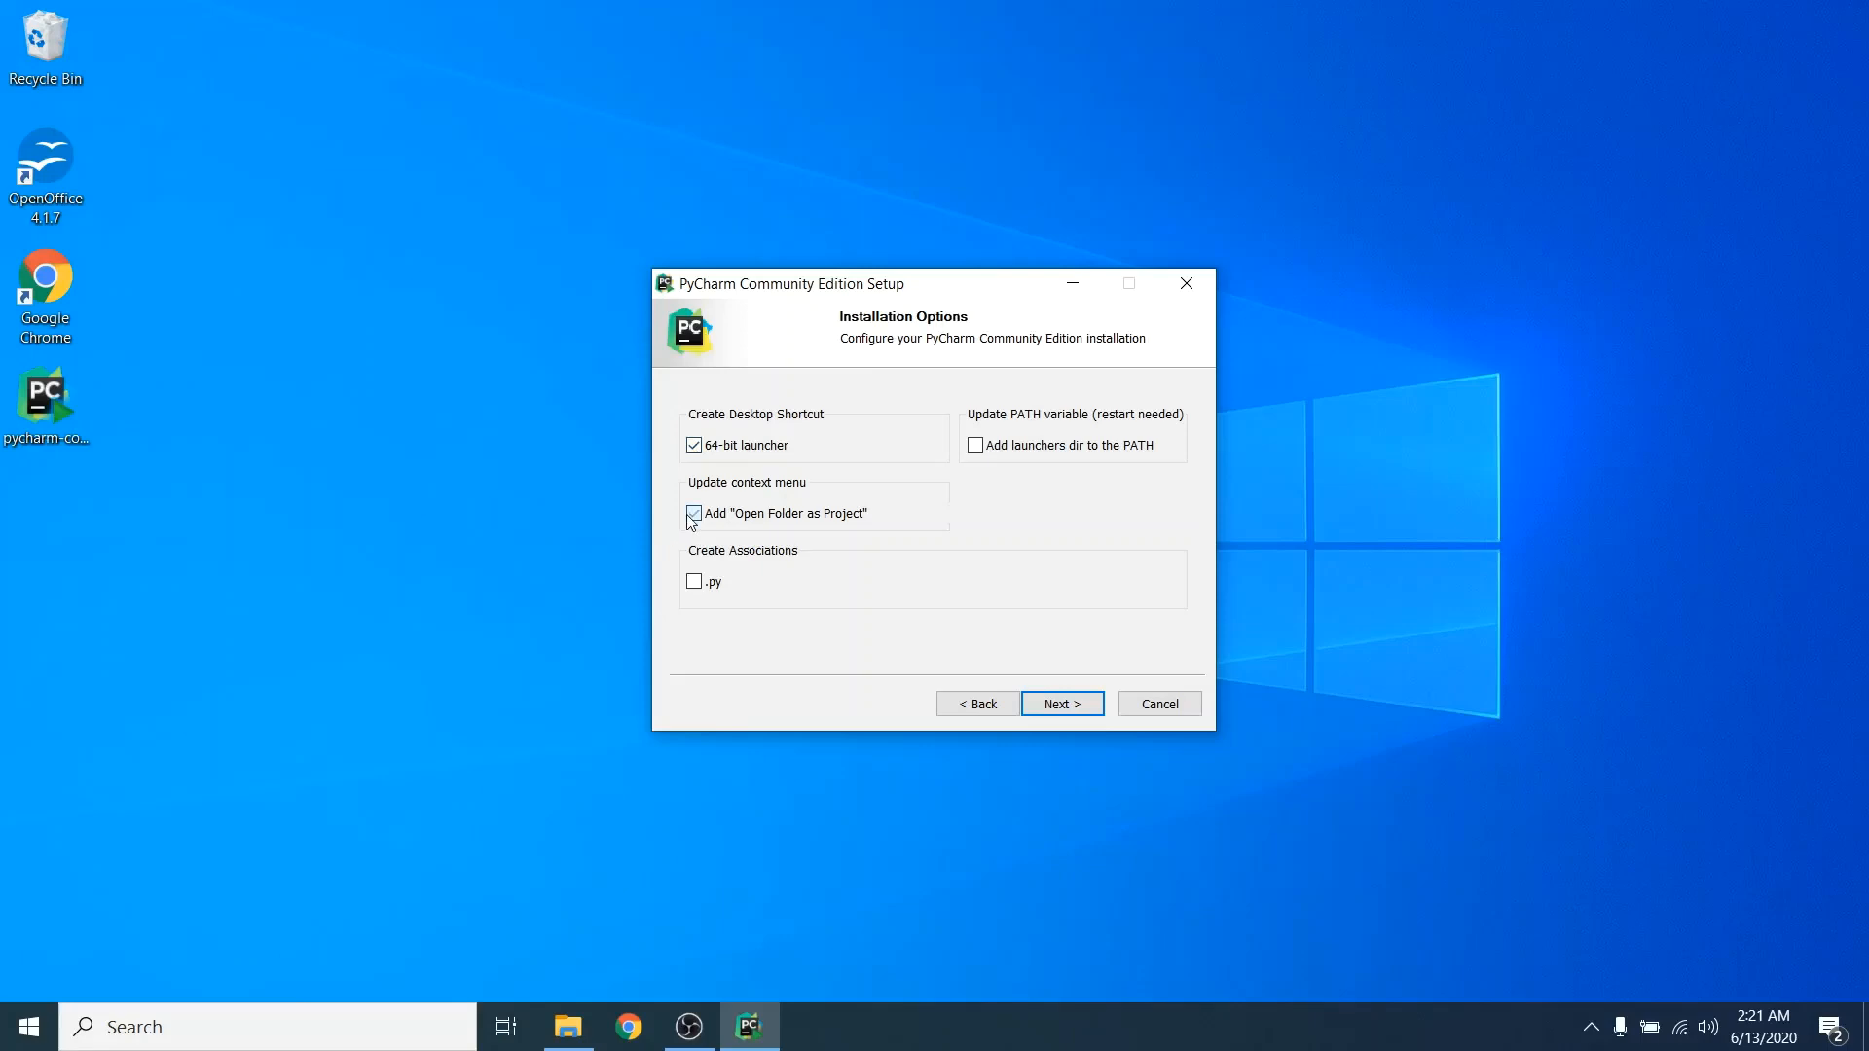
{"action": "left_click", "coordinate": [693, 582]}
{"action": "left_click", "coordinate": [1065, 713]}
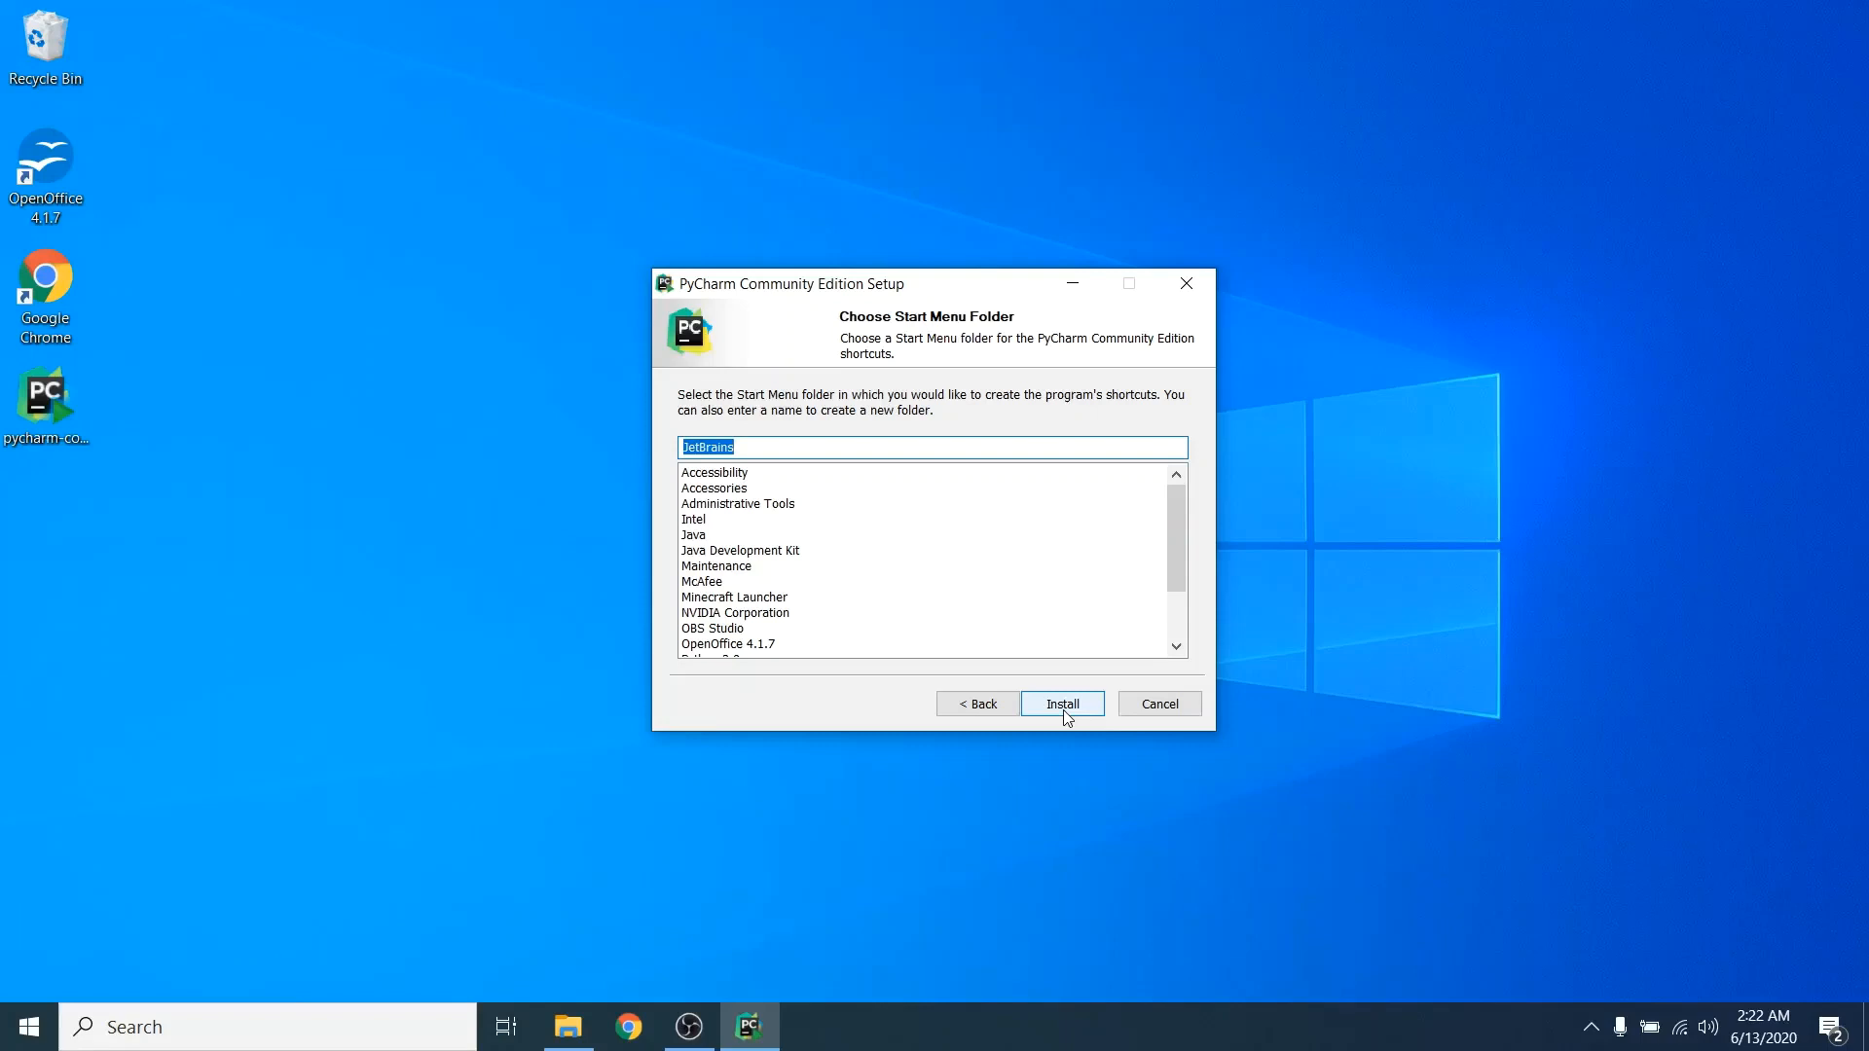
{"action": "left_click", "coordinate": [1064, 704]}
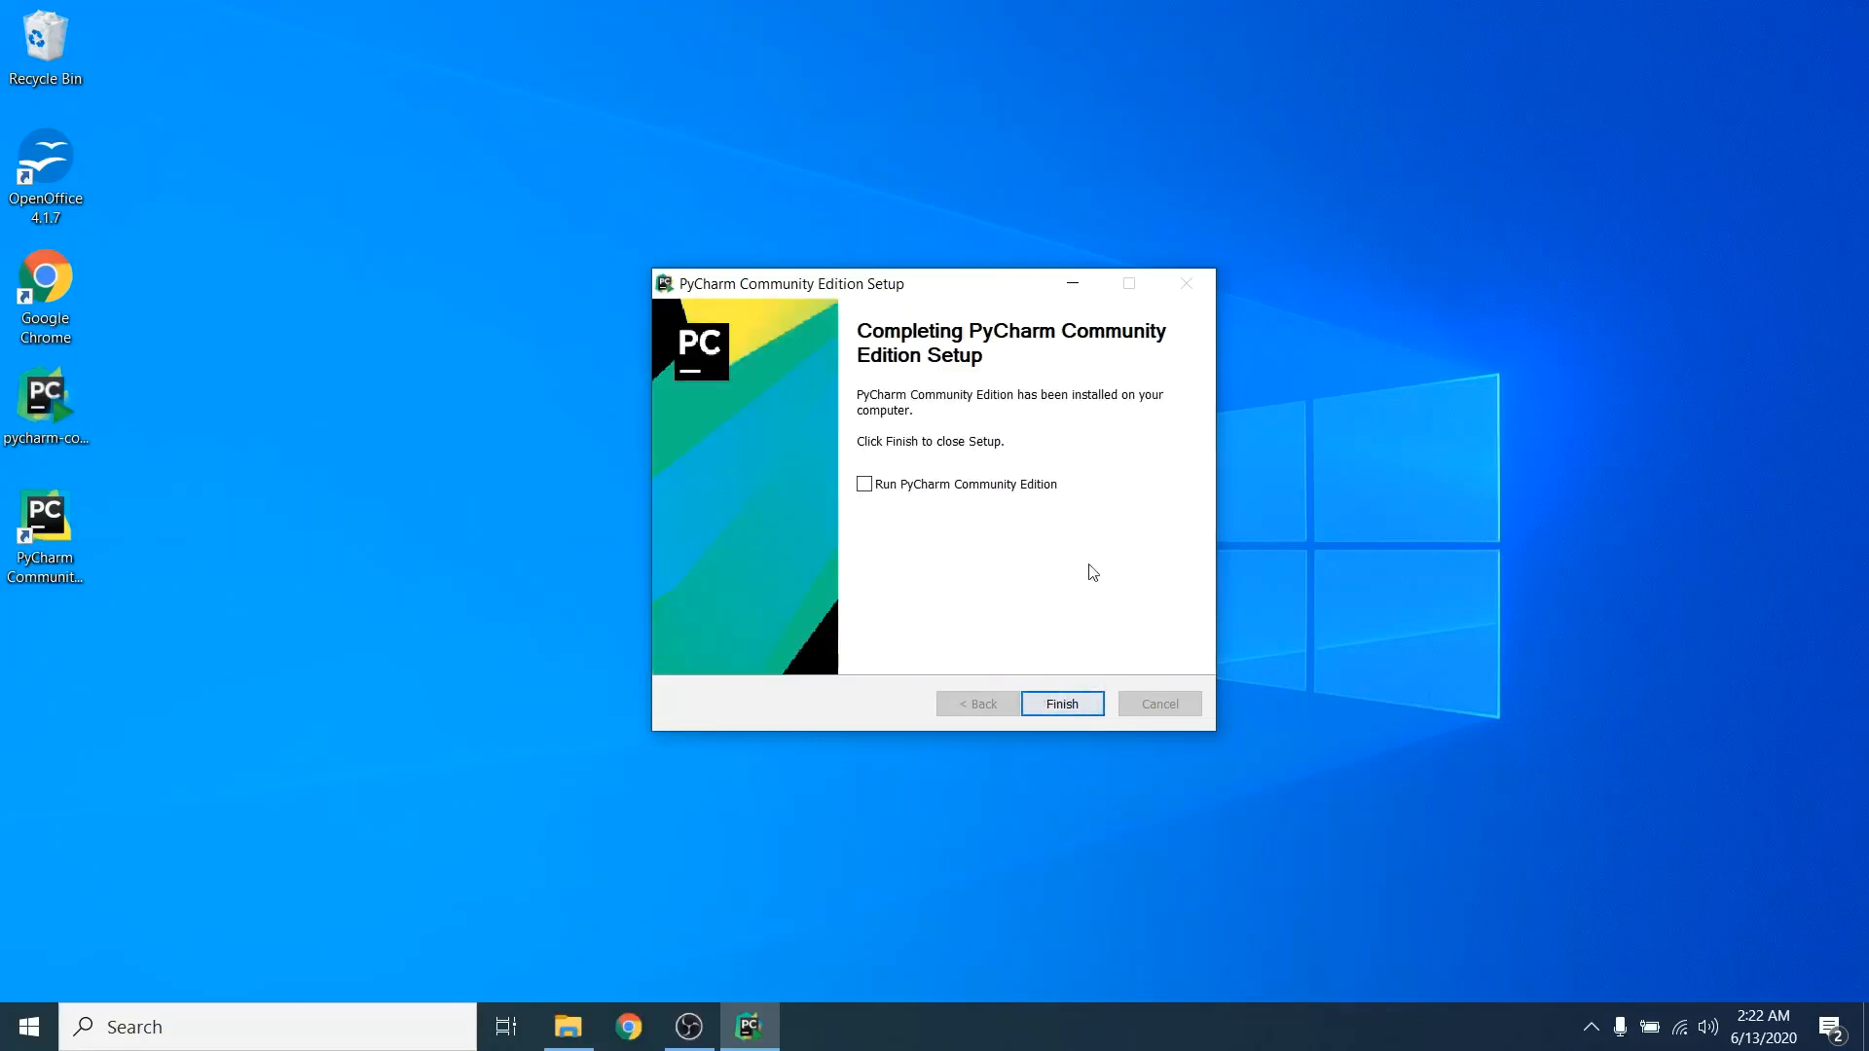
{"action": "left_click", "coordinate": [1067, 704]}
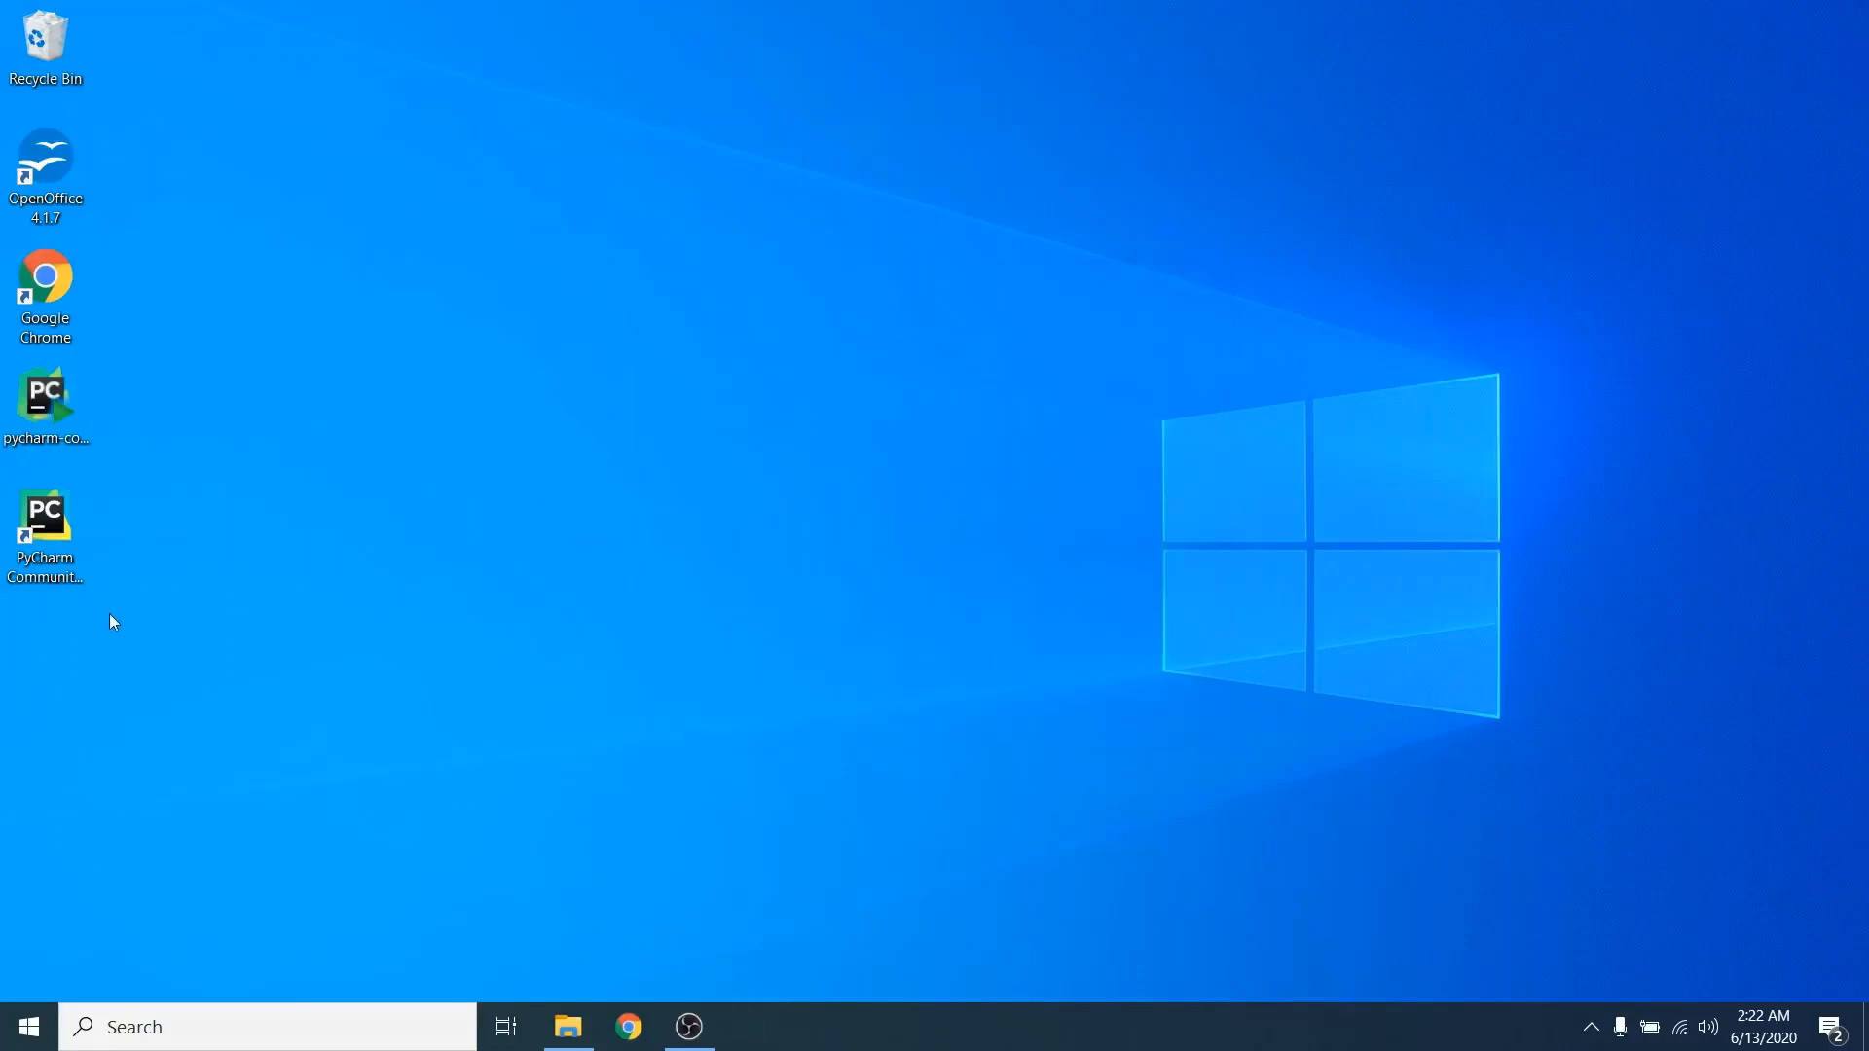
Step: Delete the PyCharm installer from the desktop and move the PyCharm shortcut up into its place
{"action": "left_click", "coordinate": [59, 417]}
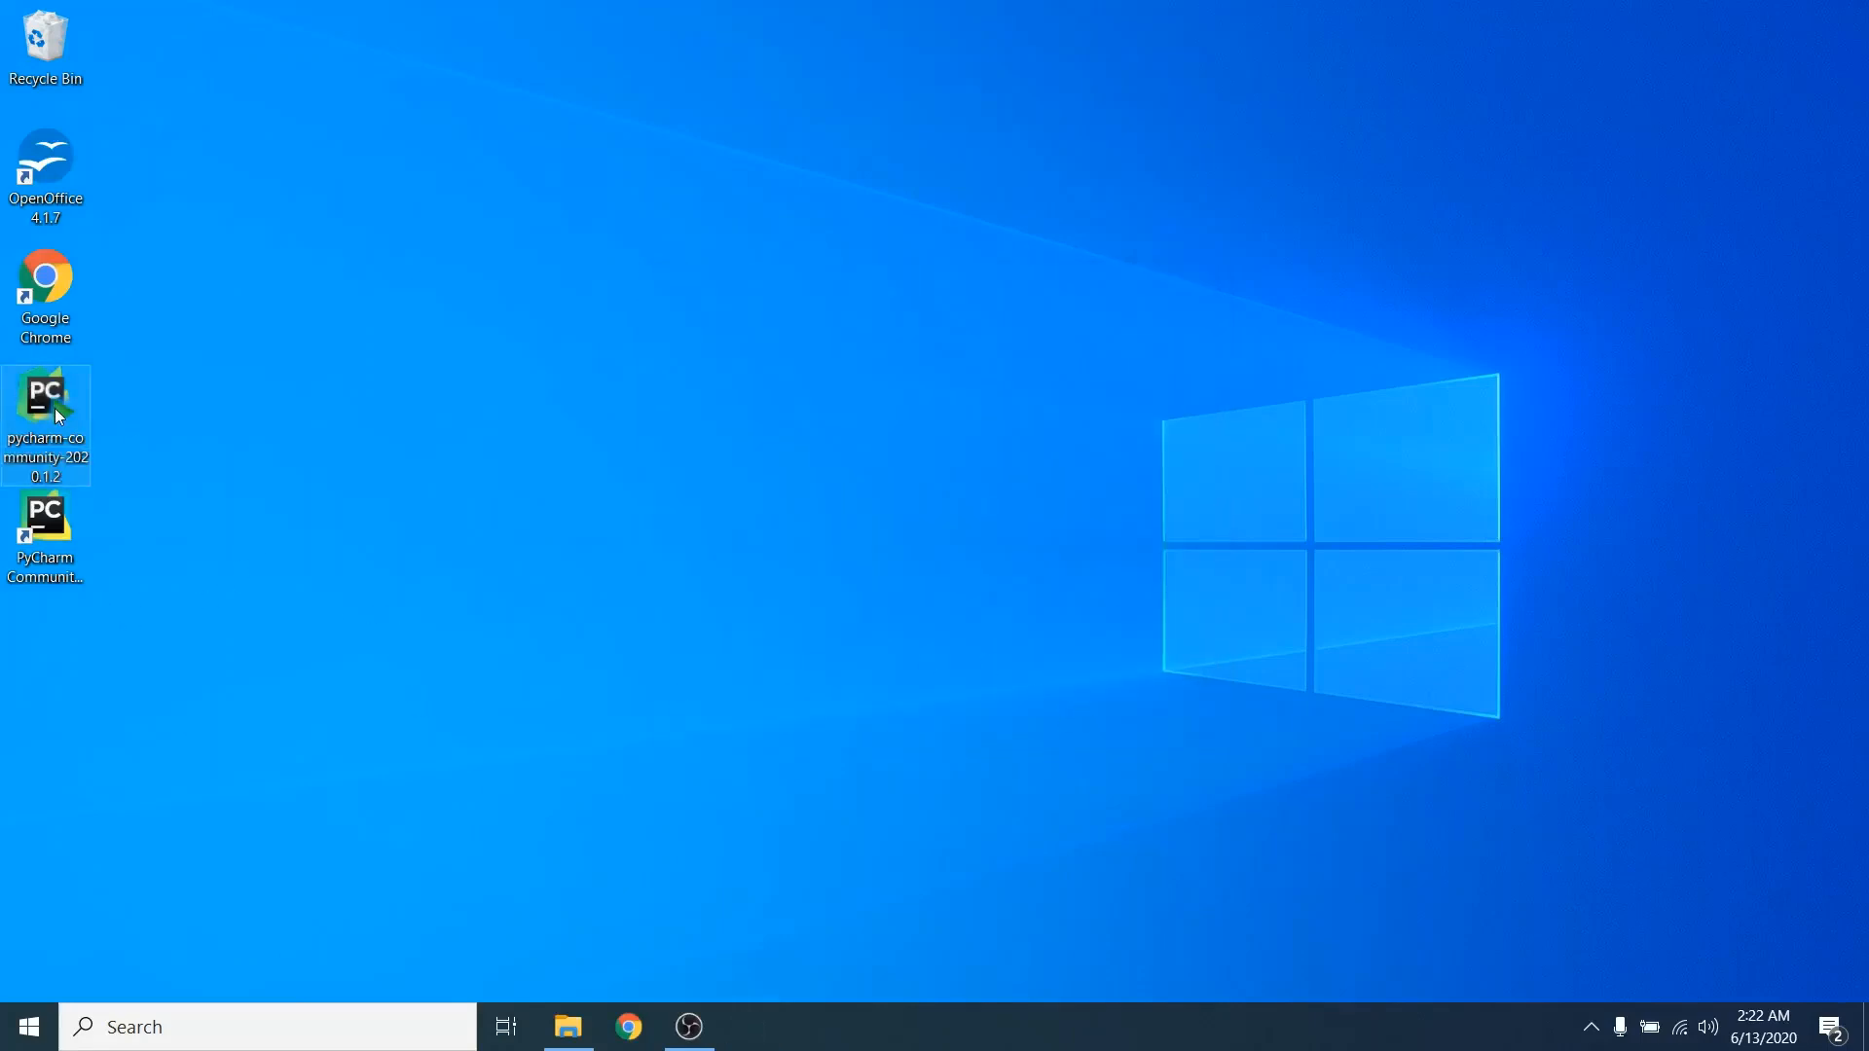
{"action": "key", "text": "Delete"}
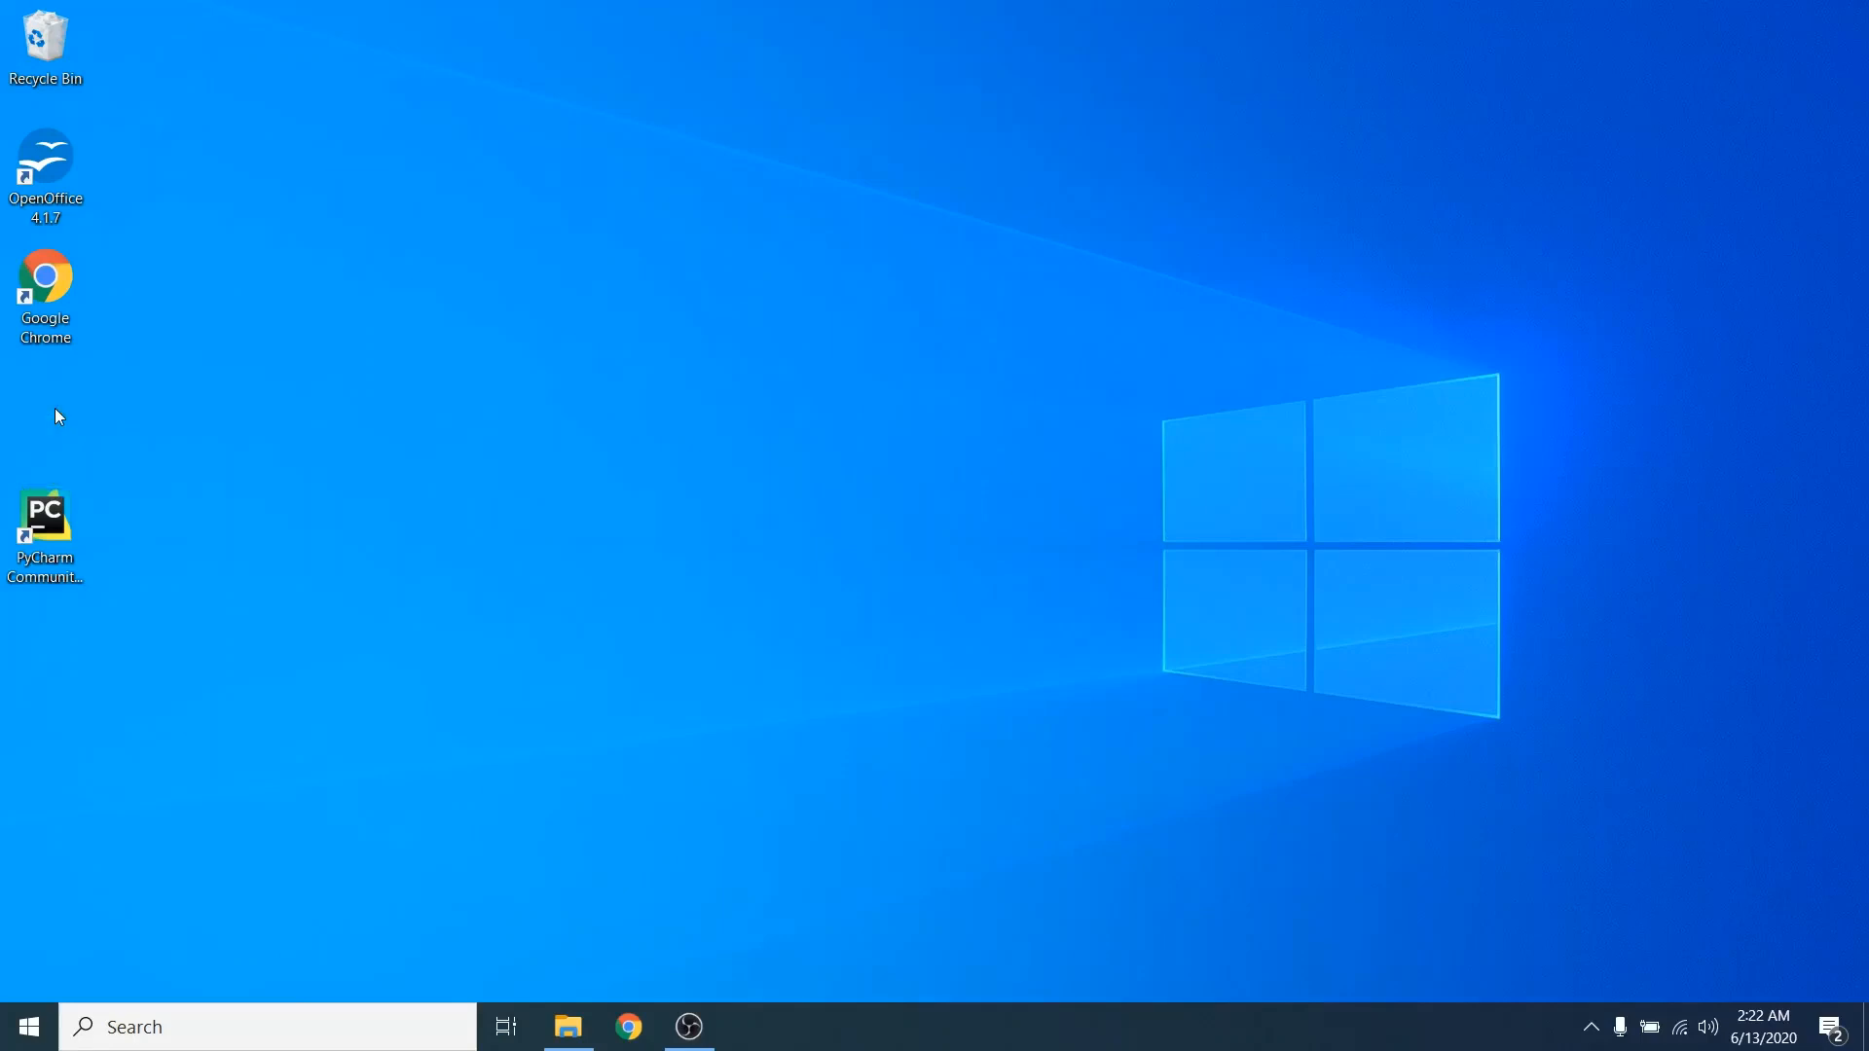
{"action": "left_click_drag", "start_coordinate": [70, 563], "coordinate": [70, 441]}
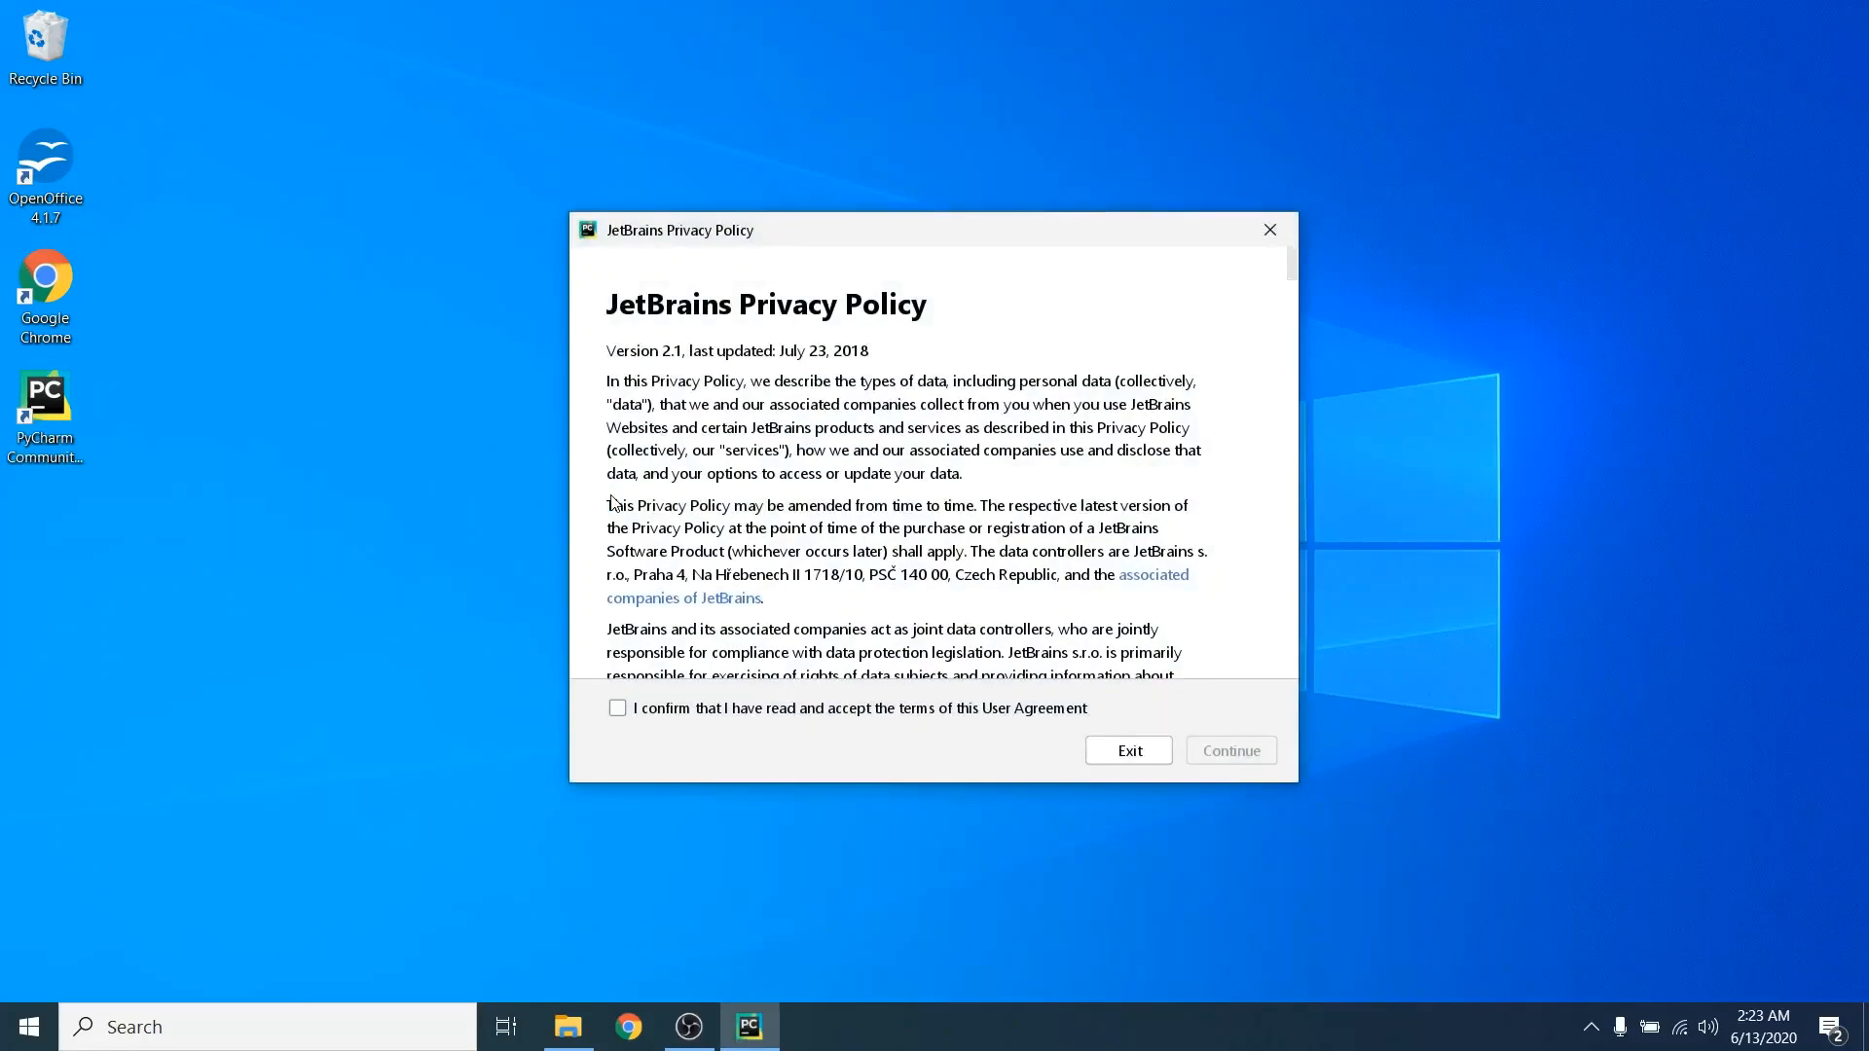
Step: Open PyCharm, accept the JetBrains user agreement and decline sending anonymous statistics
{"action": "left_click", "coordinate": [619, 712]}
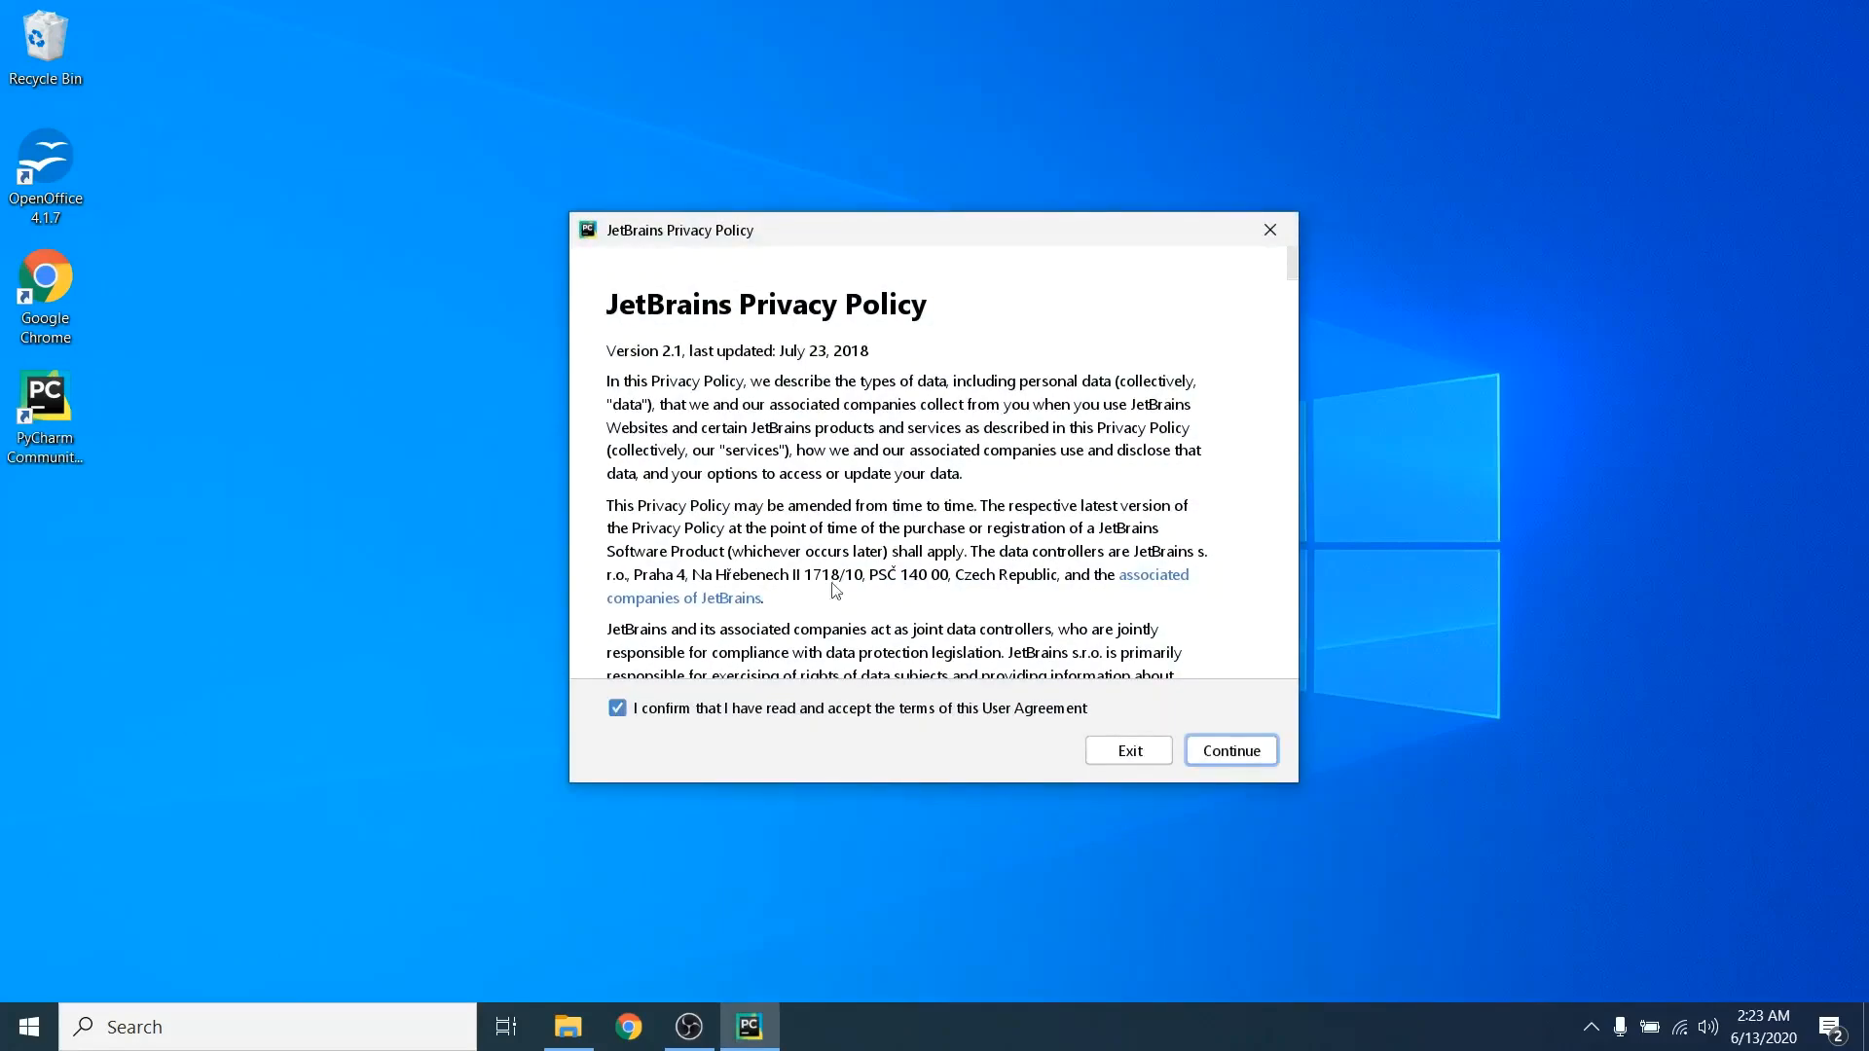
{"action": "left_click", "coordinate": [1240, 758]}
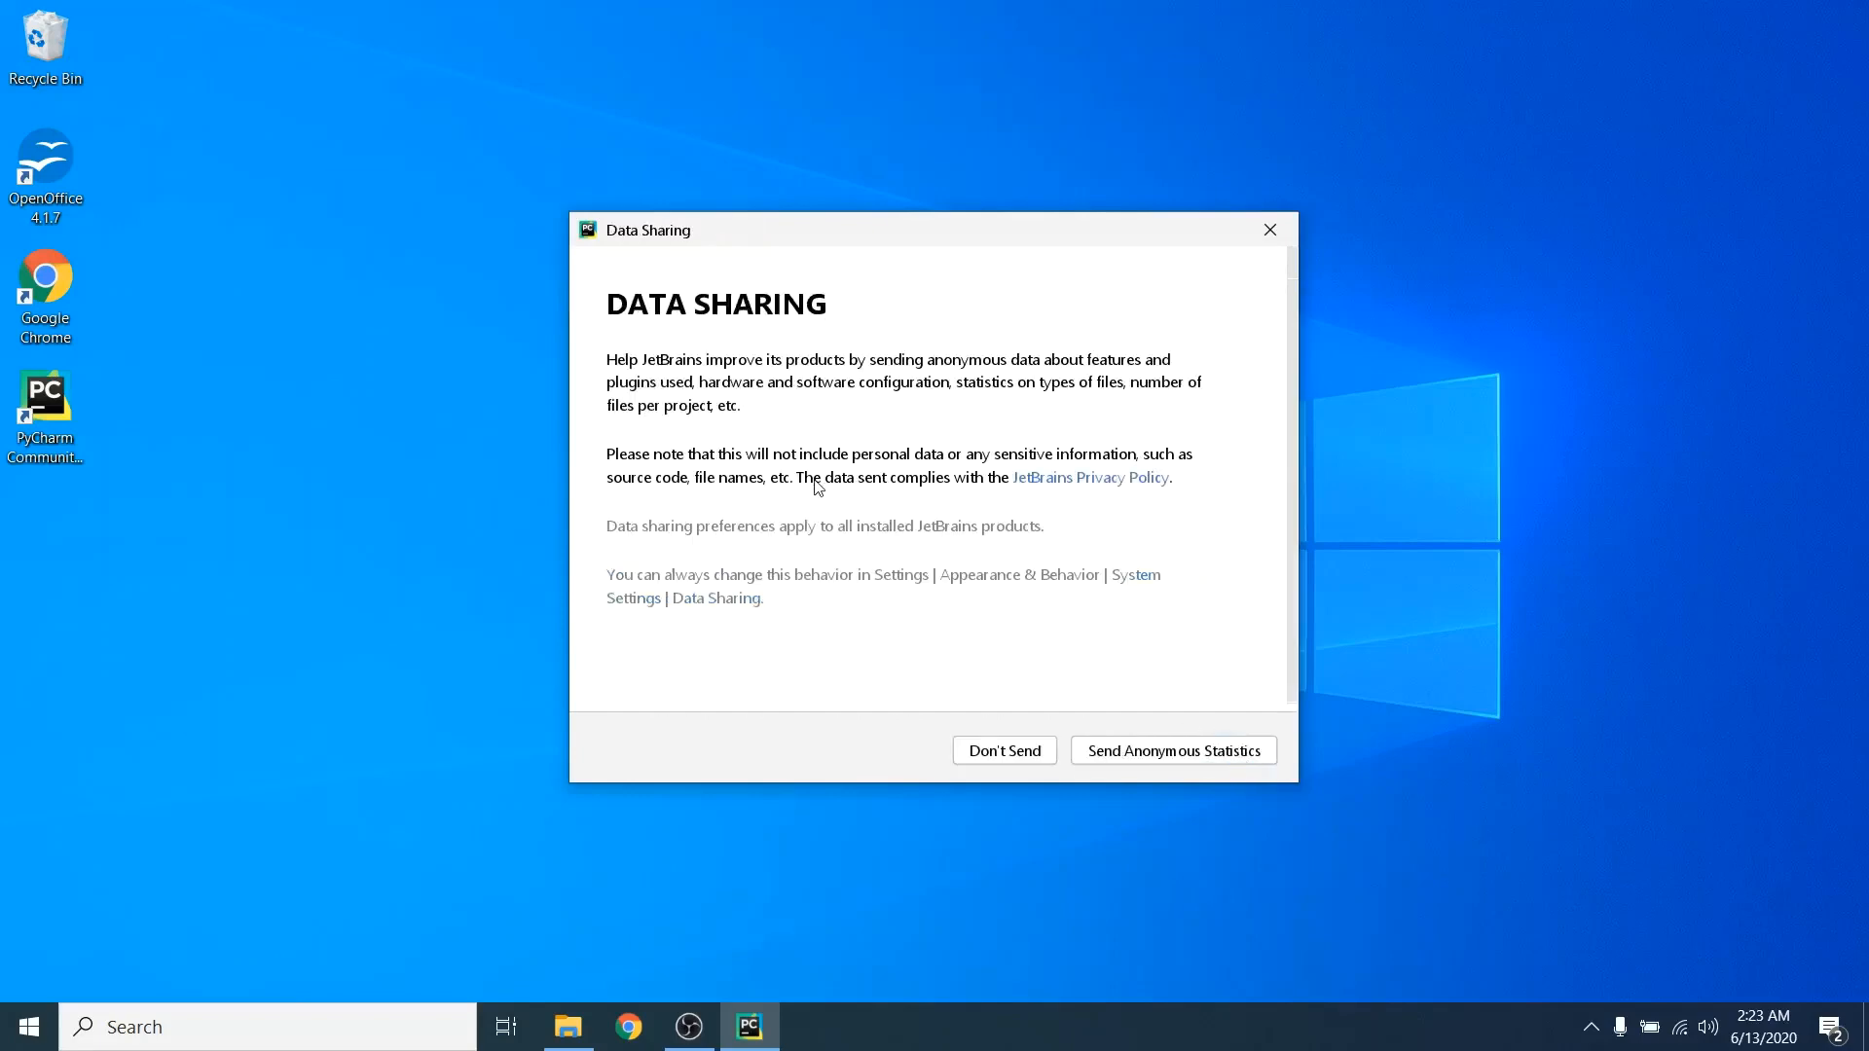
{"action": "left_click", "coordinate": [997, 751]}
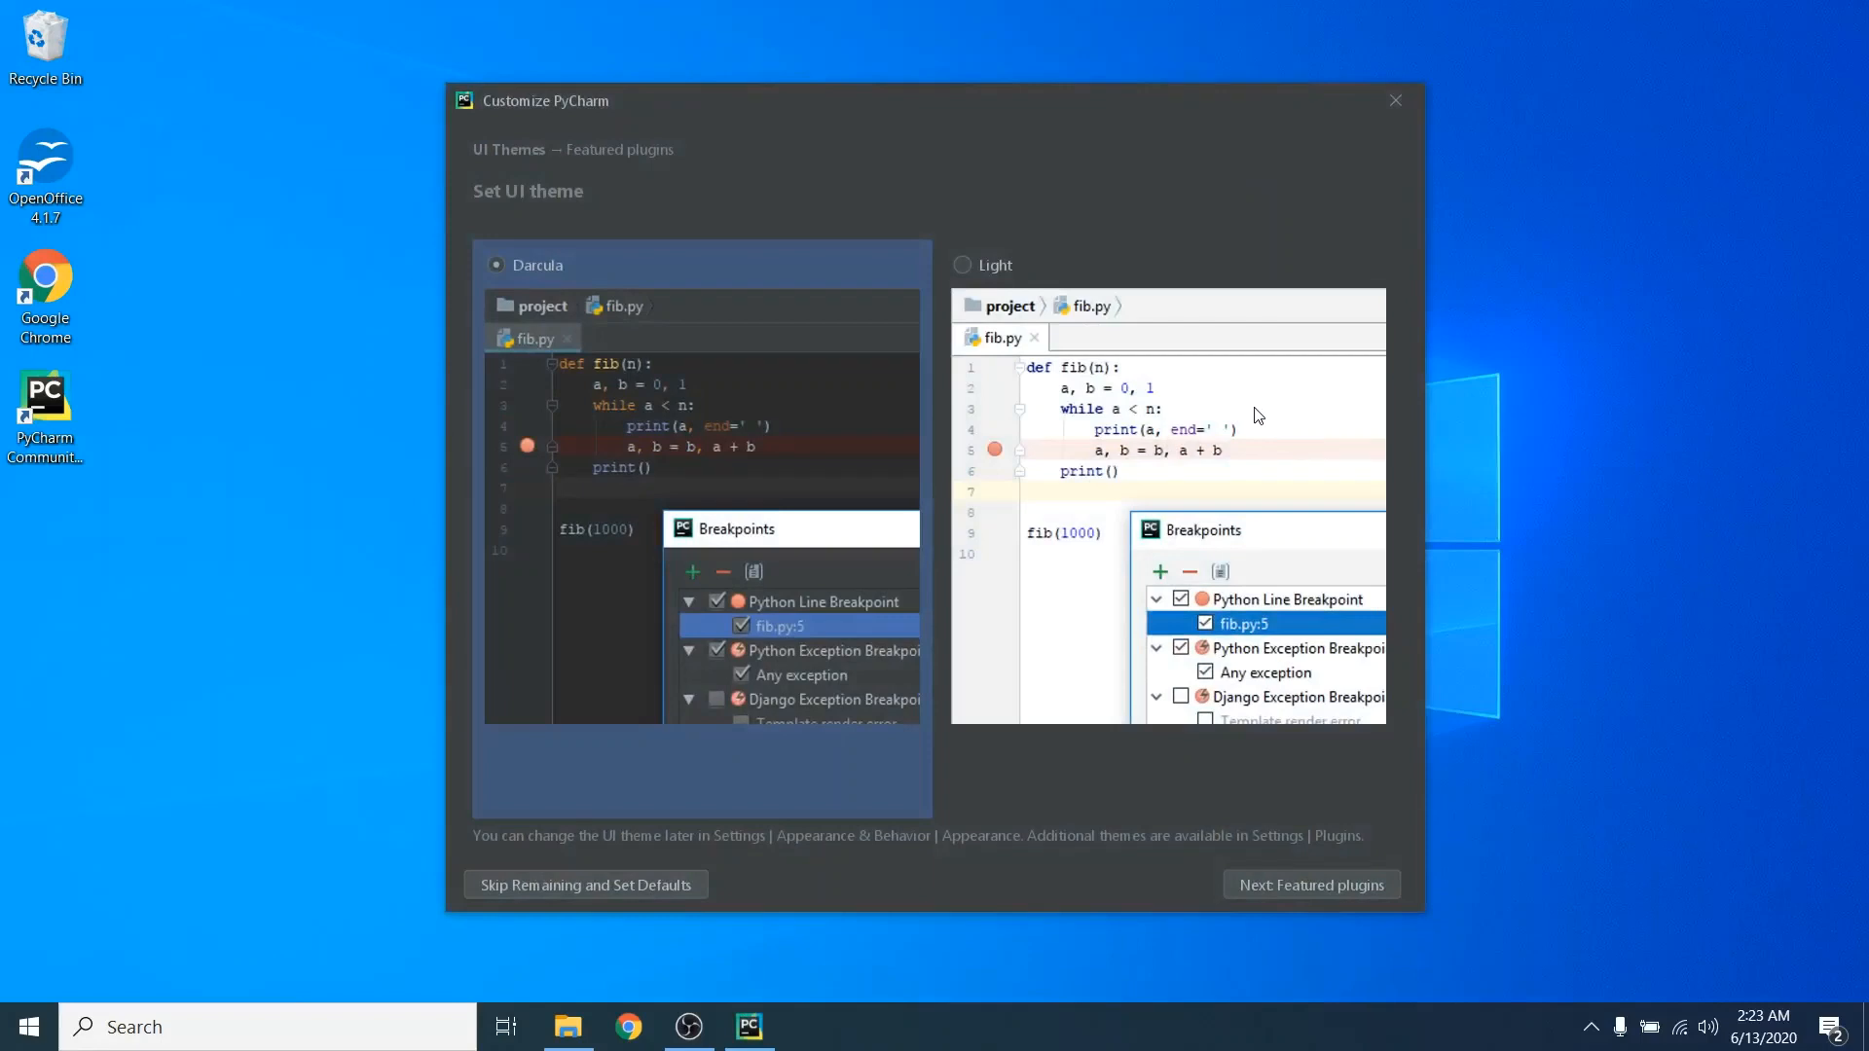
Step: Set the UI theme to Light and start using PyCharm without installing any featured plugins
{"action": "left_click", "coordinate": [966, 267]}
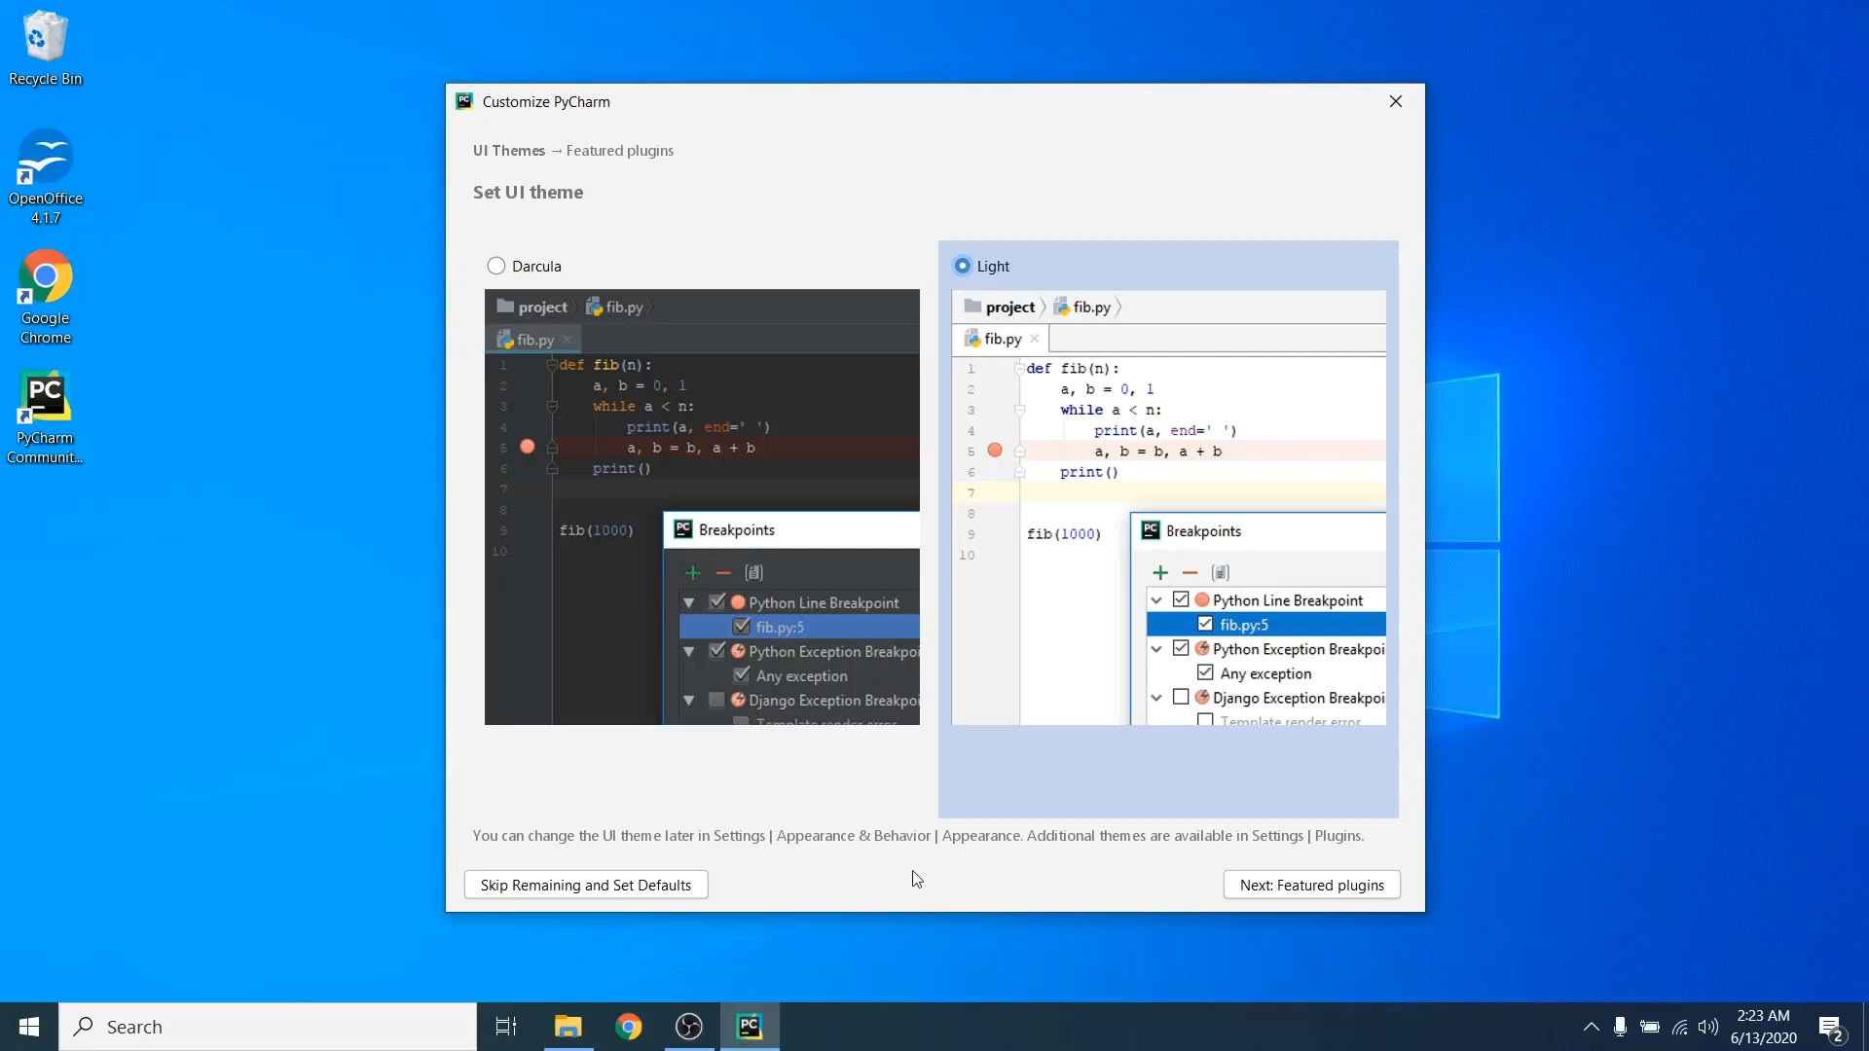
{"action": "left_click", "coordinate": [1294, 888]}
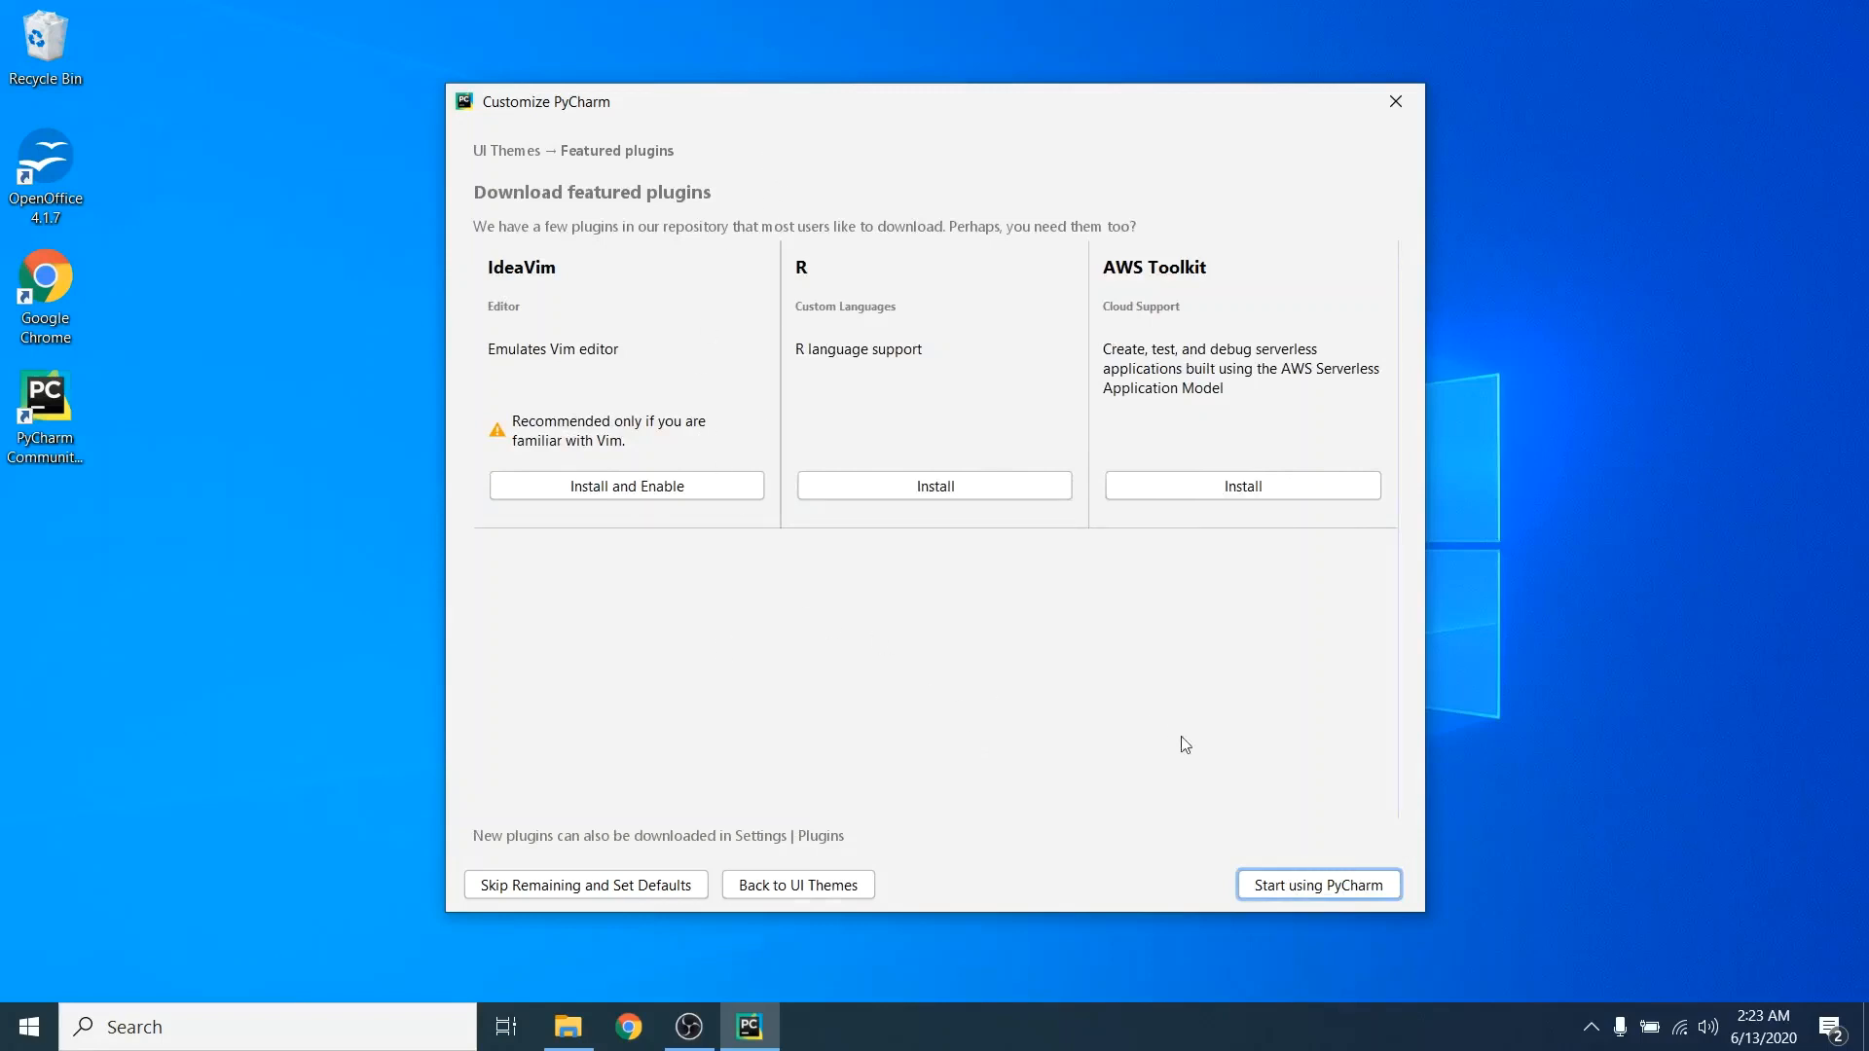
{"action": "left_click", "coordinate": [1338, 889]}
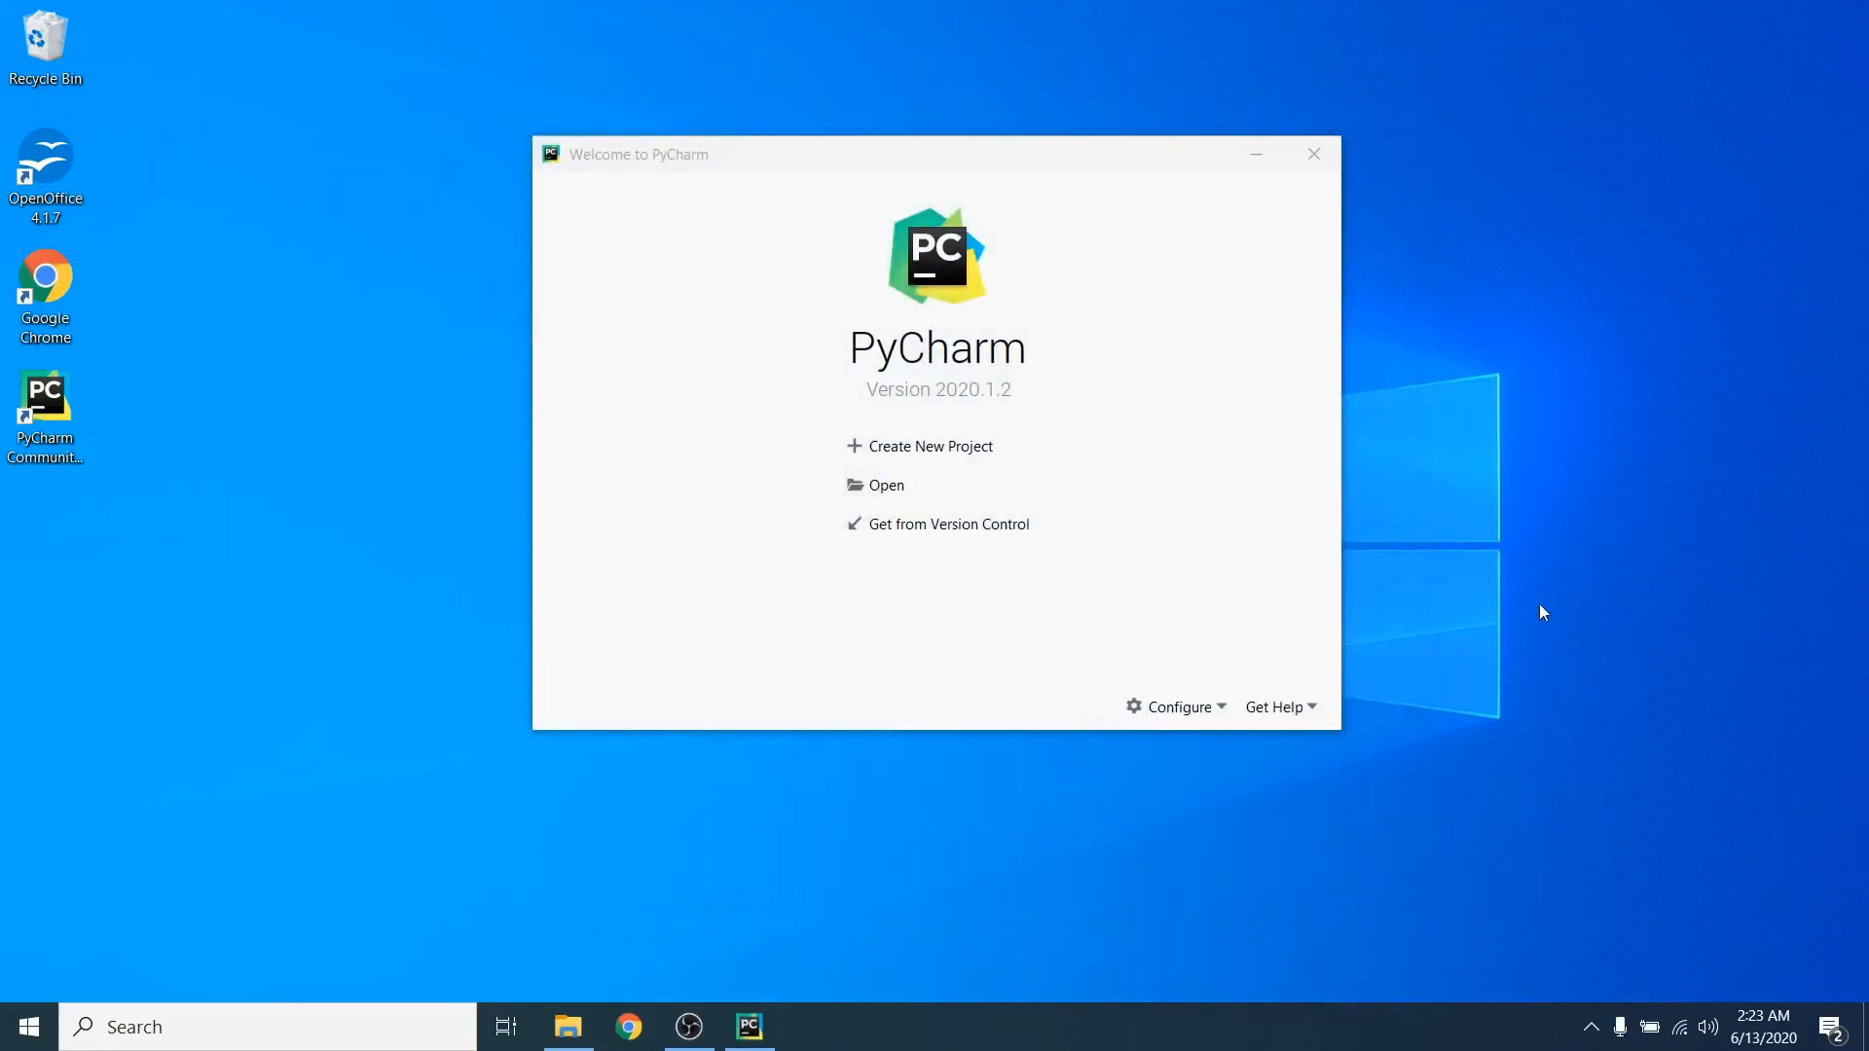
Step: Create a new project named PyTest with a new Virtualenv environment, and maximize its window
{"action": "left_click_drag", "start_coordinate": [1030, 159], "coordinate": [813, 140]}
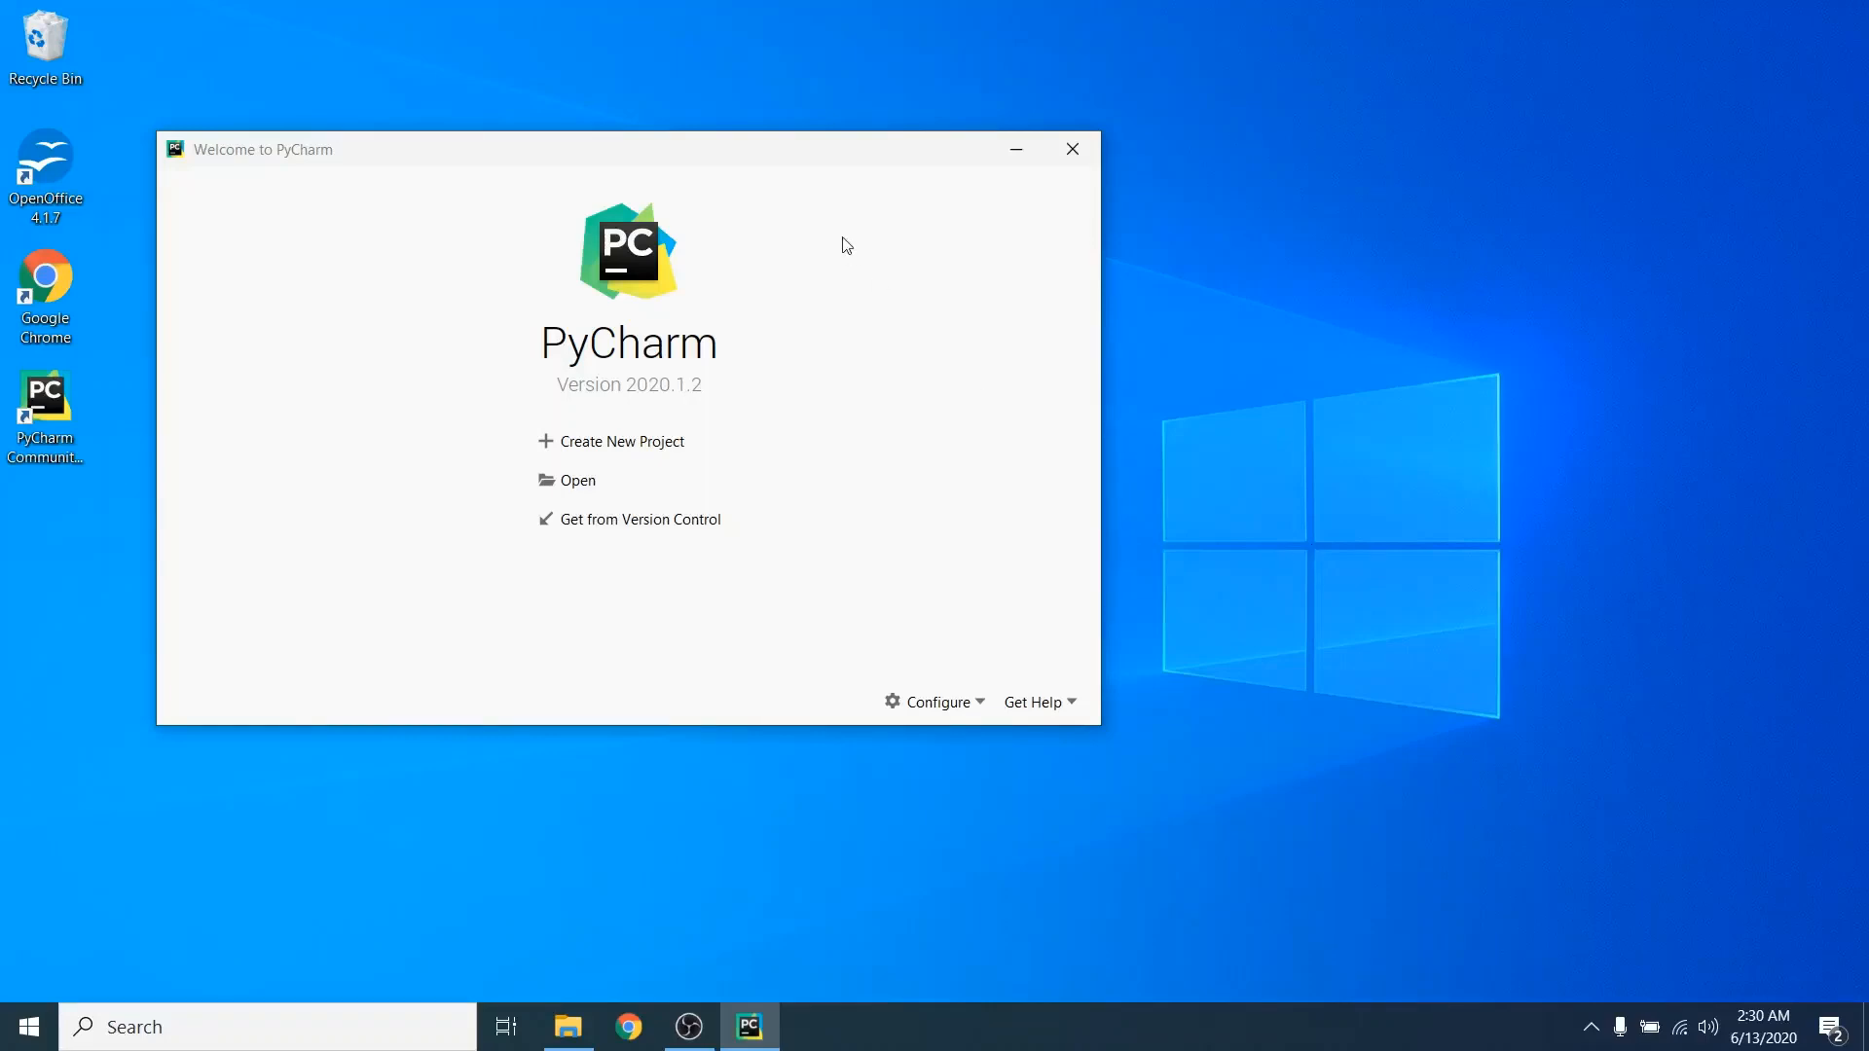
{"action": "left_click", "coordinate": [599, 445]}
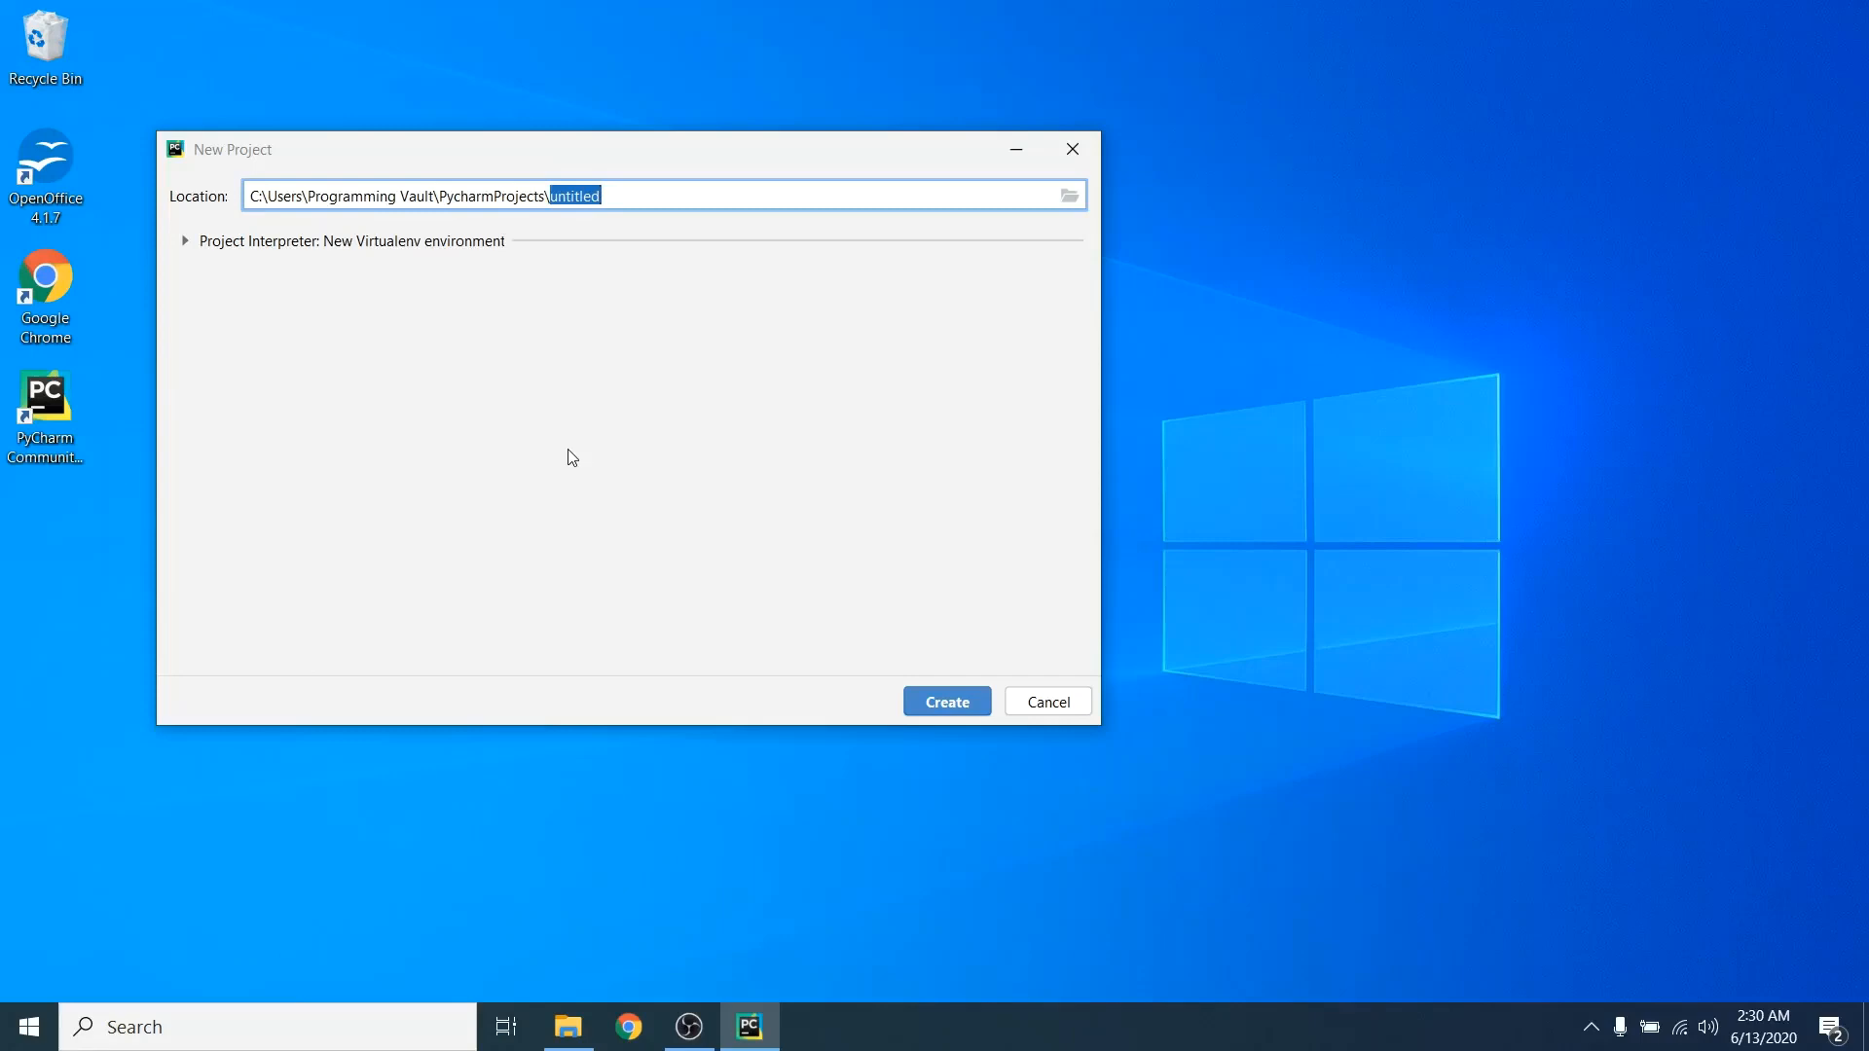
{"action": "type", "text": "PyT"}
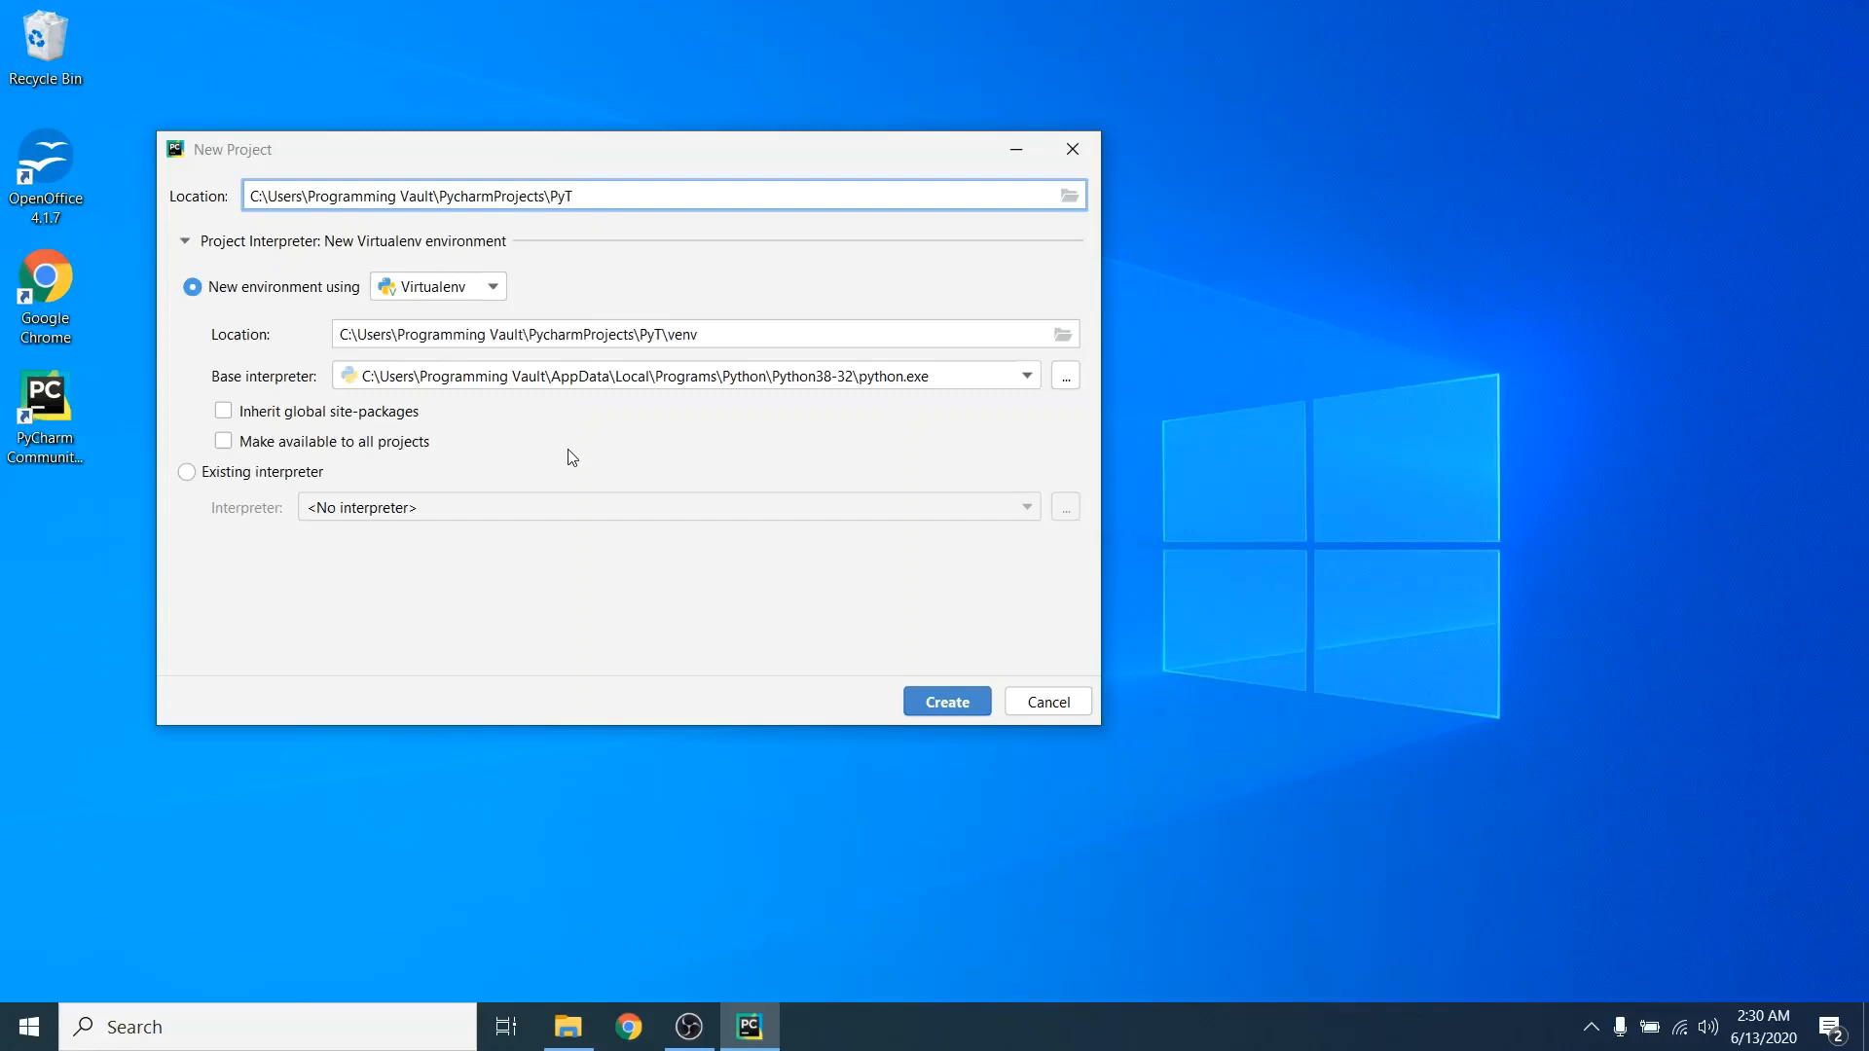
{"action": "type", "text": "est"}
{"action": "left_click", "coordinate": [928, 709]}
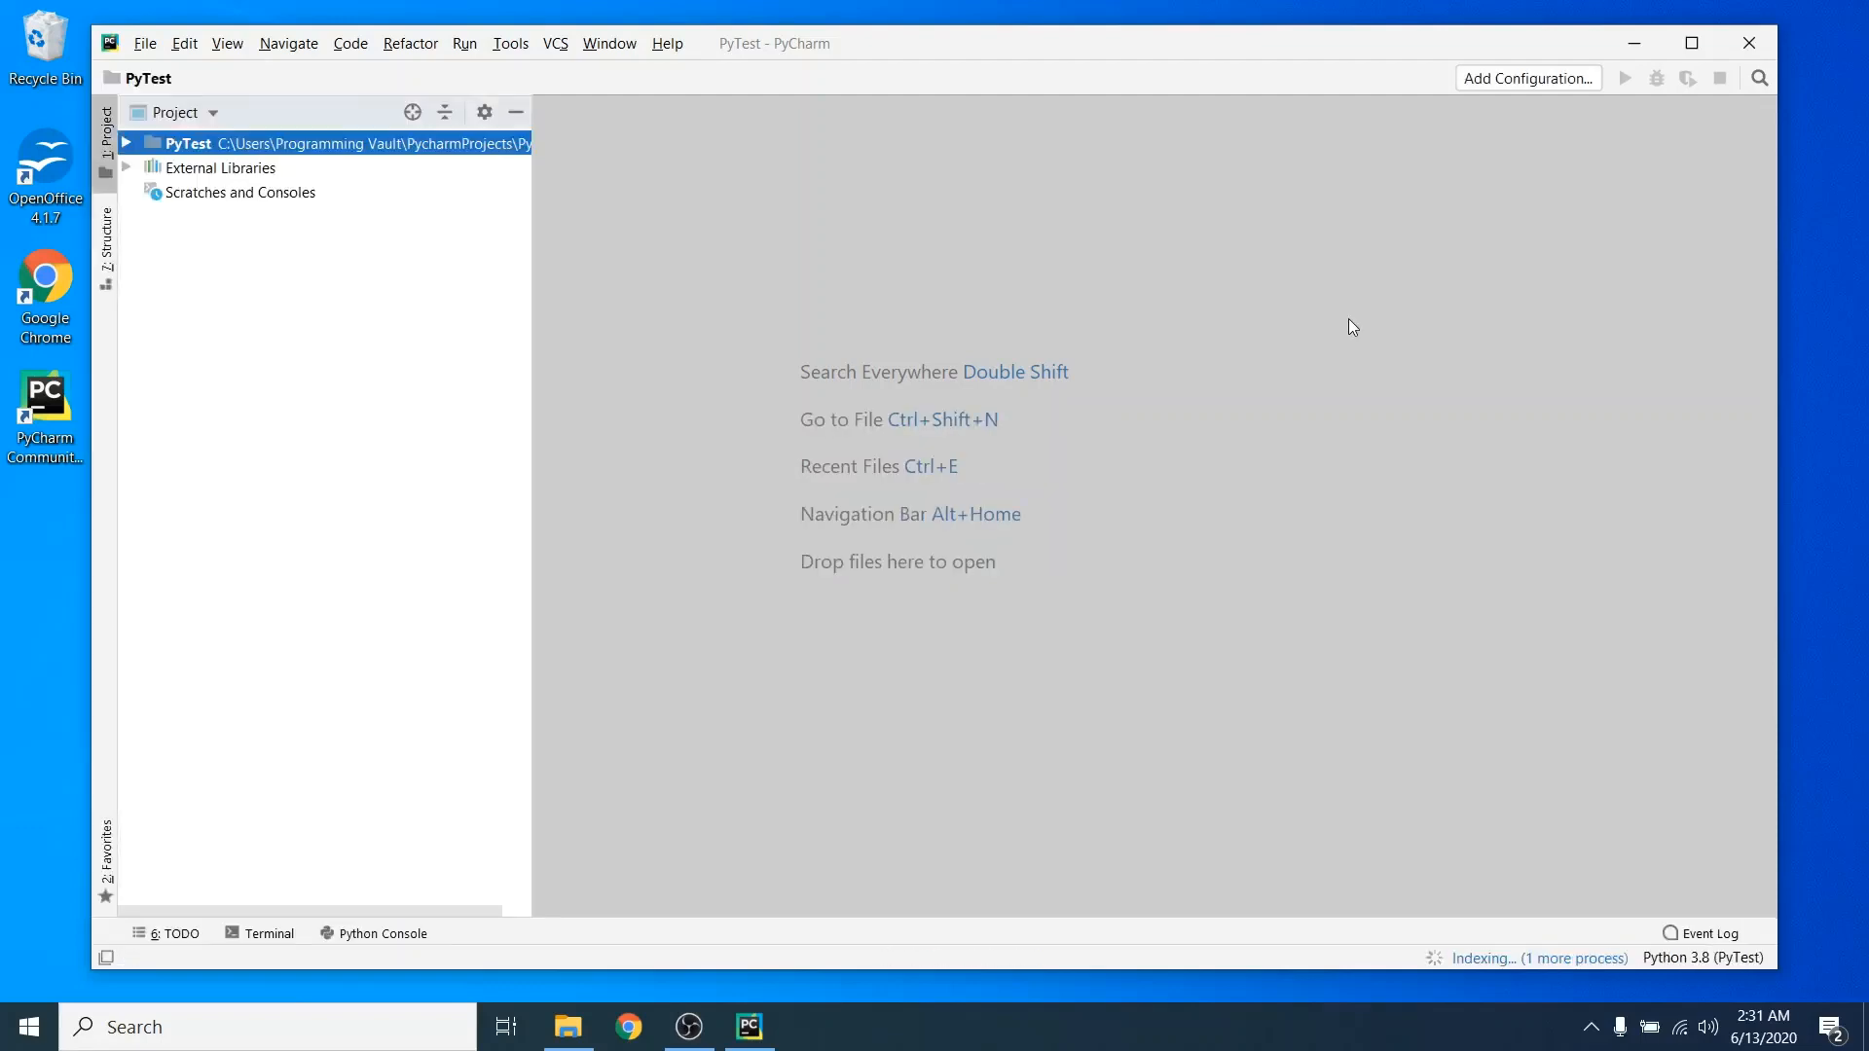
{"action": "left_click", "coordinate": [1691, 43]}
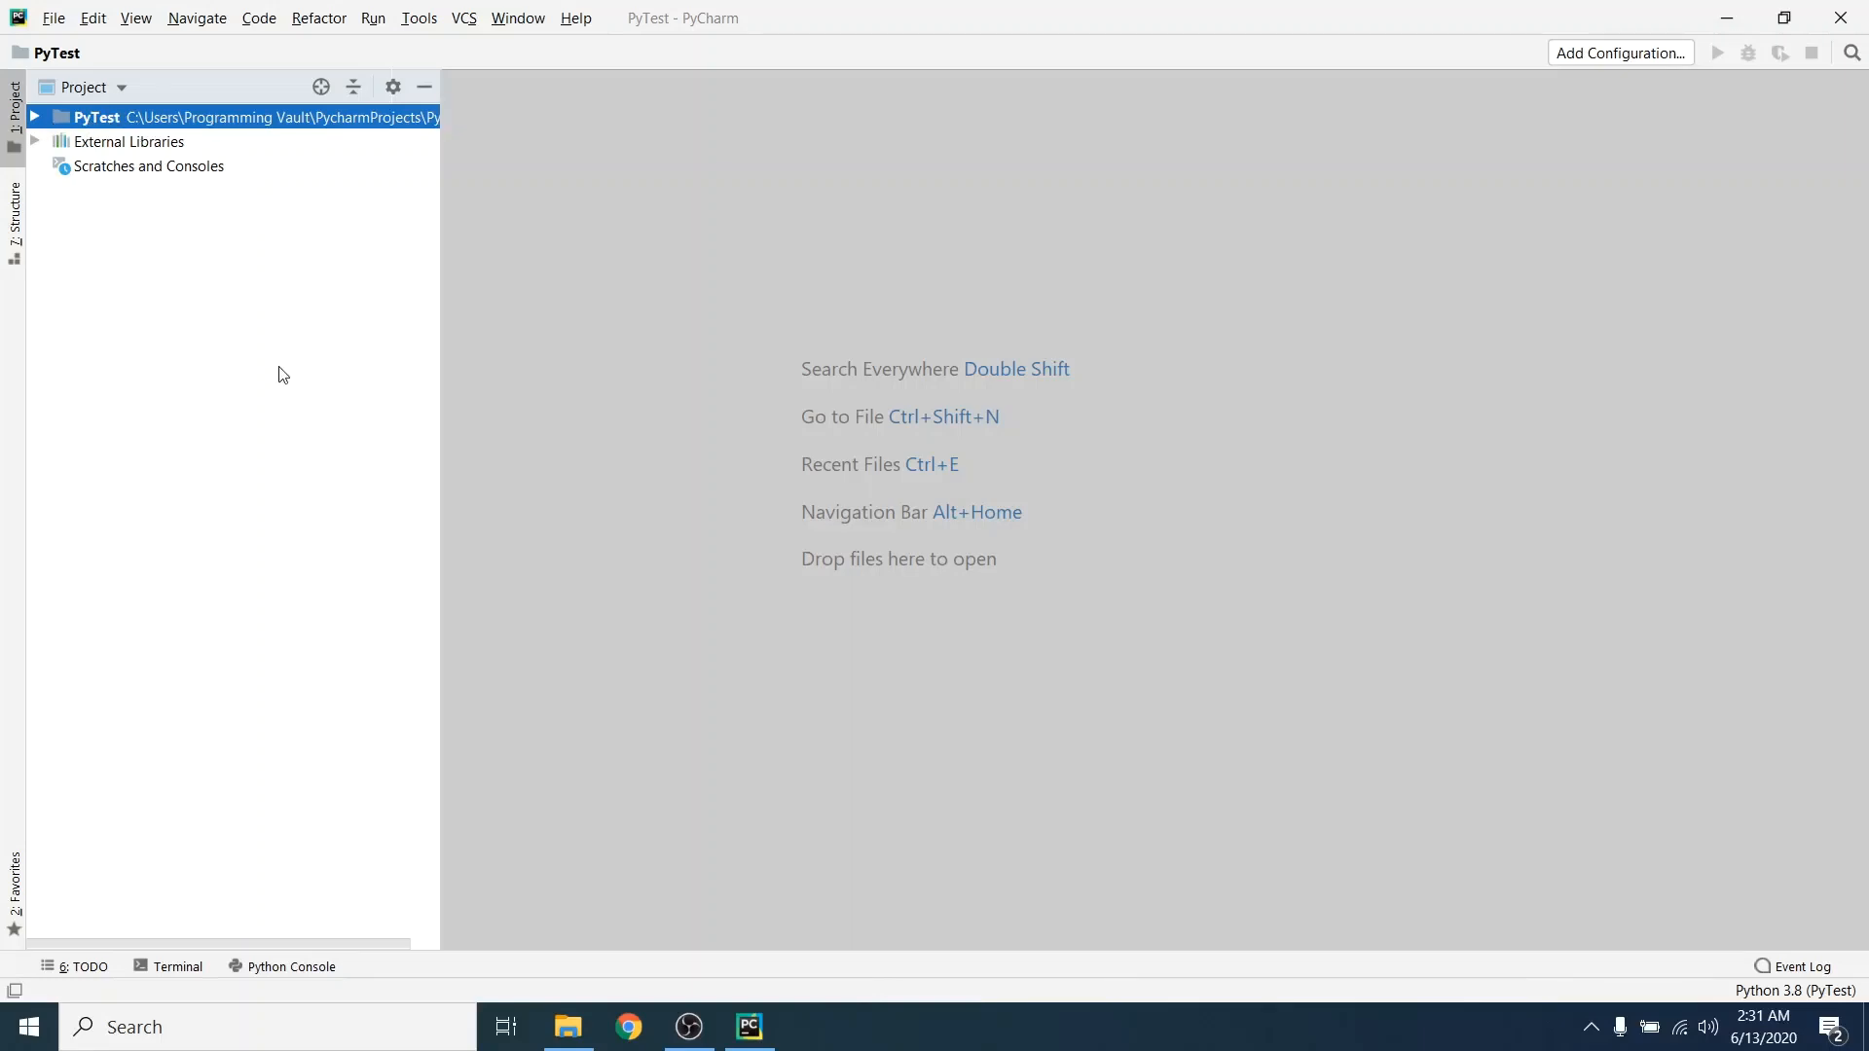
Step: Expand the PyTest project folder to view its contents, and collapse it again
{"action": "left_click", "coordinate": [34, 117]}
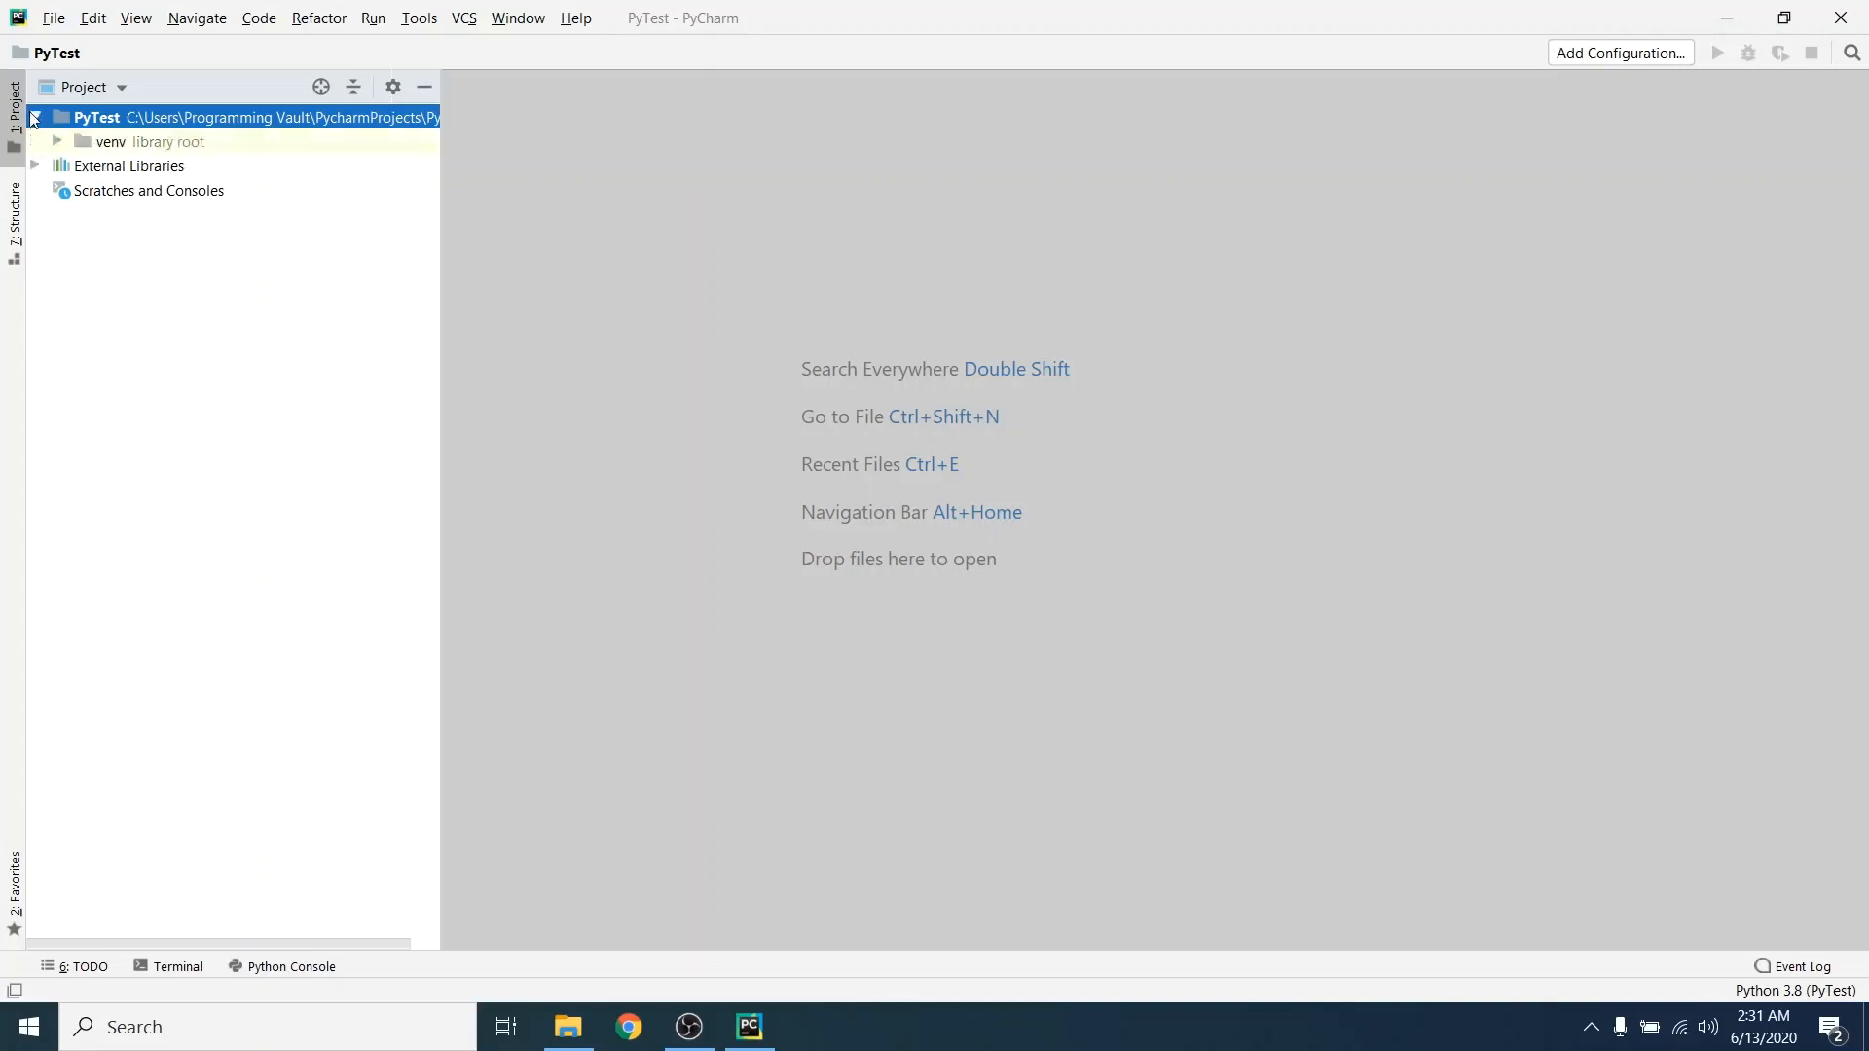
{"action": "left_click", "coordinate": [34, 116]}
{"action": "left_click", "coordinate": [34, 117]}
{"action": "left_click", "coordinate": [35, 117]}
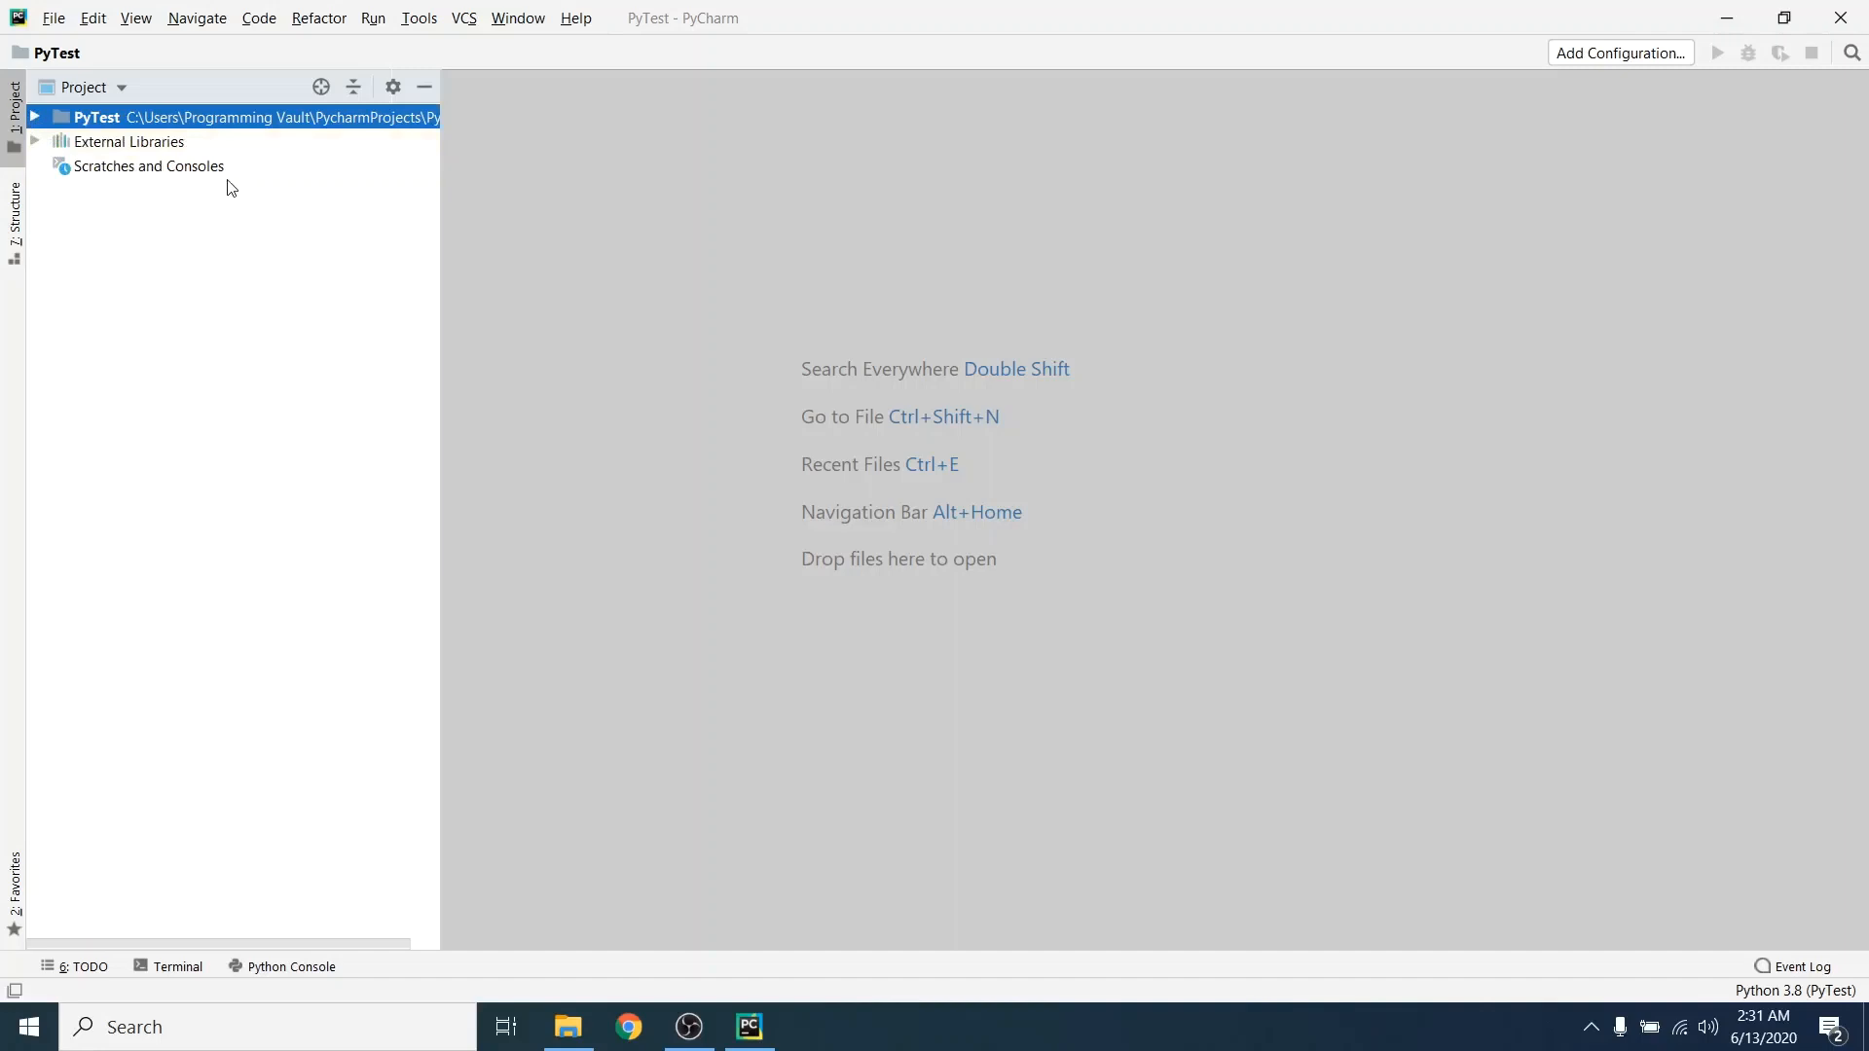
Step: Create a new Python file named pytest.py in the PyTest project folder
{"action": "right_click", "coordinate": [214, 123]}
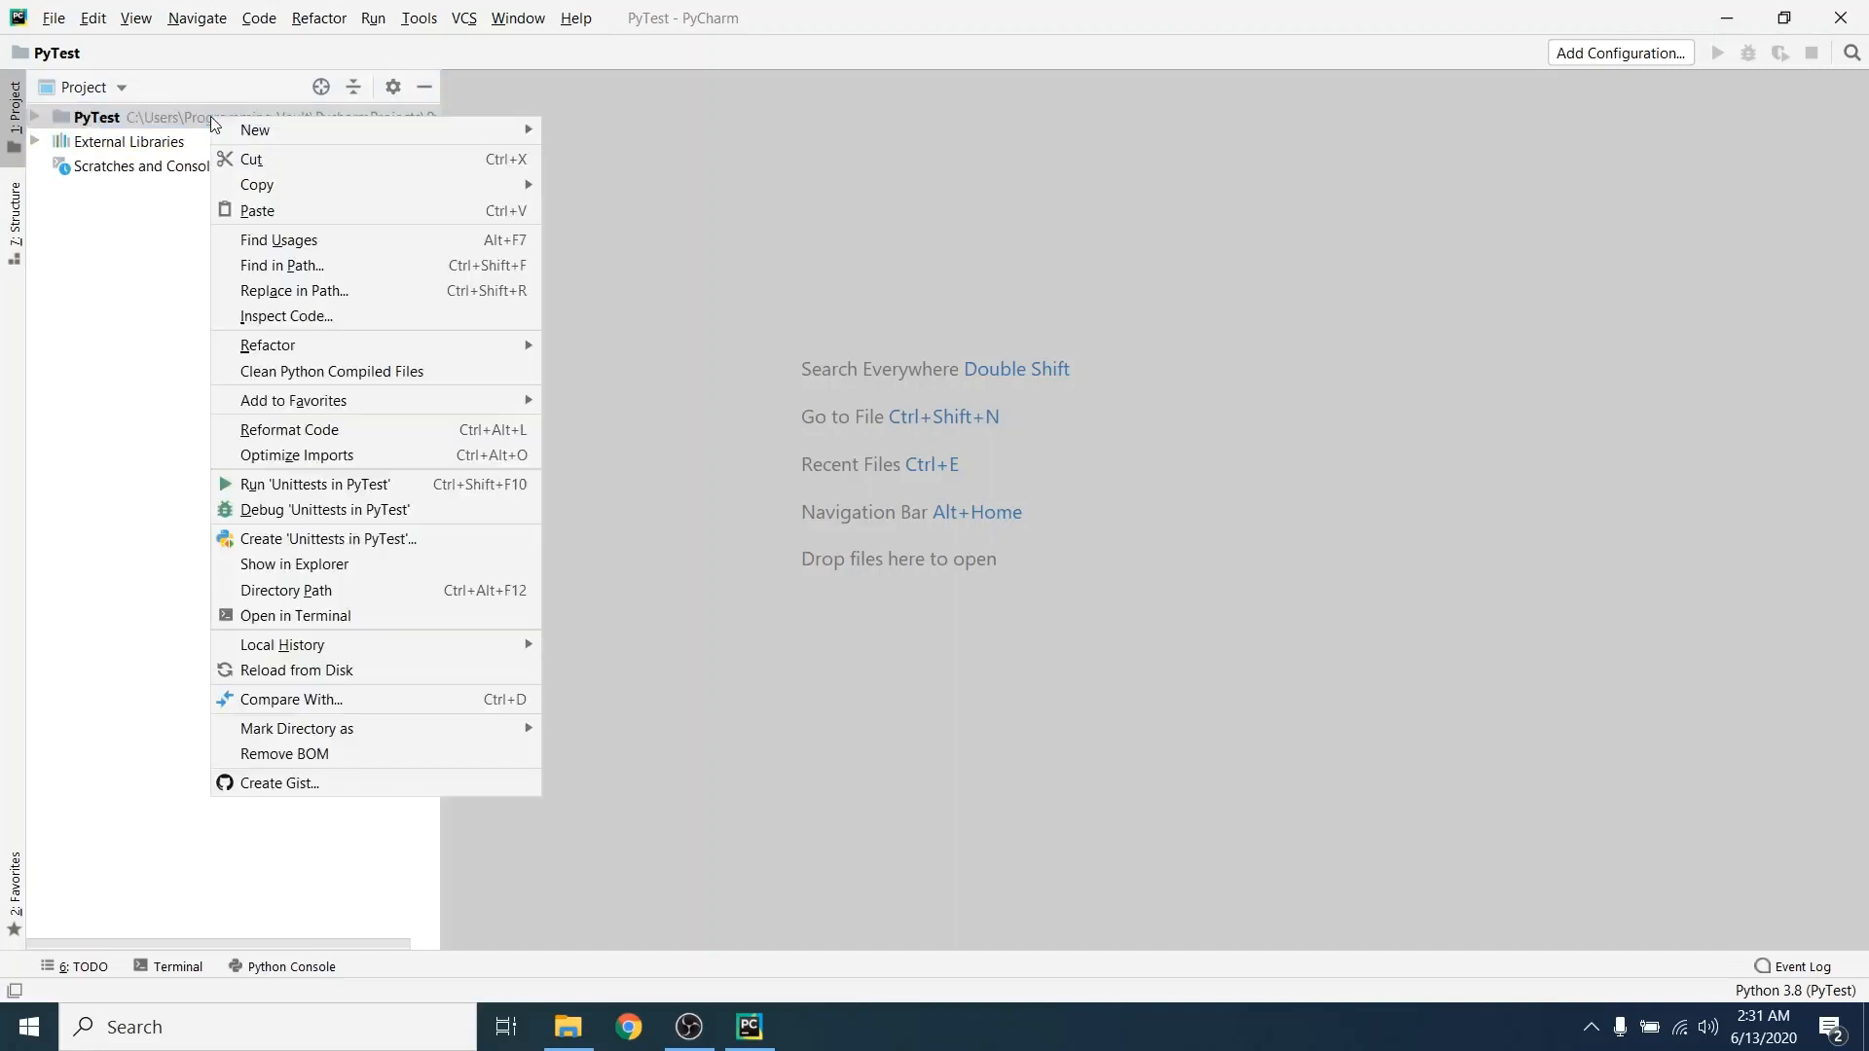
{"action": "mouse_move", "coordinate": [289, 129]}
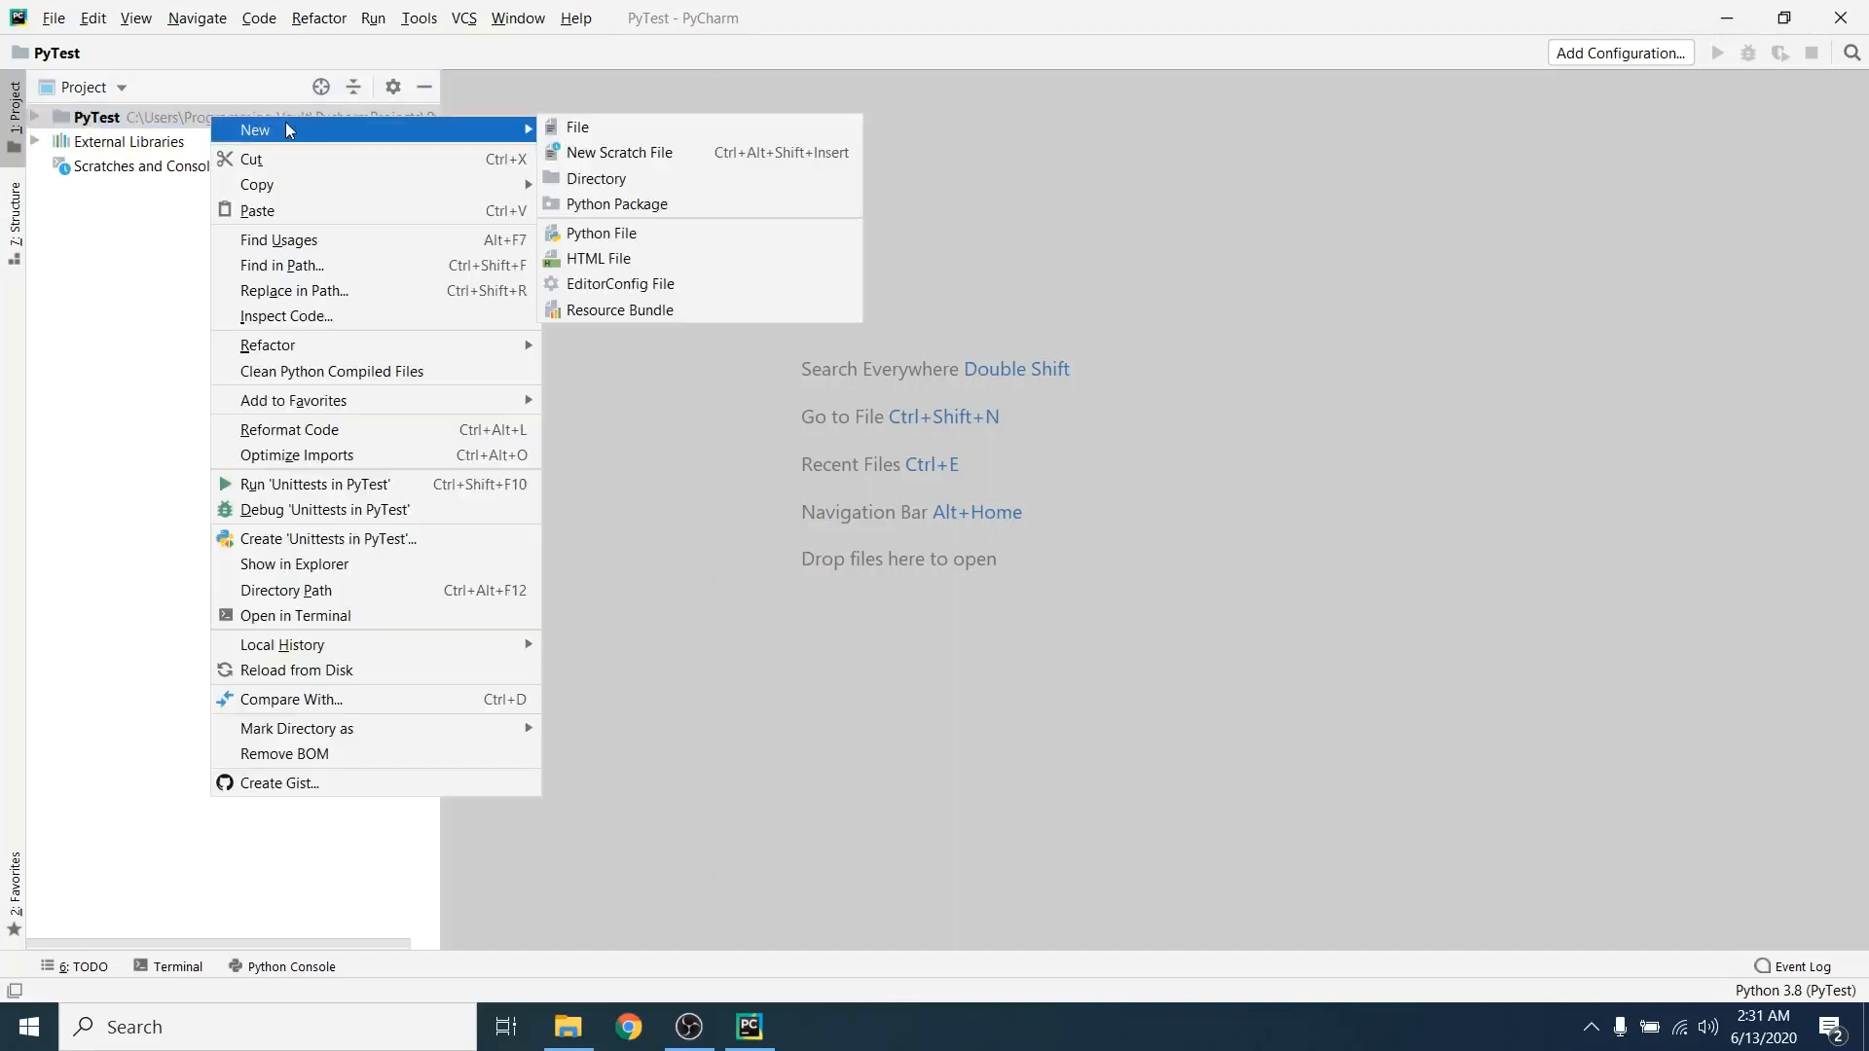
{"action": "left_click", "coordinate": [606, 231]}
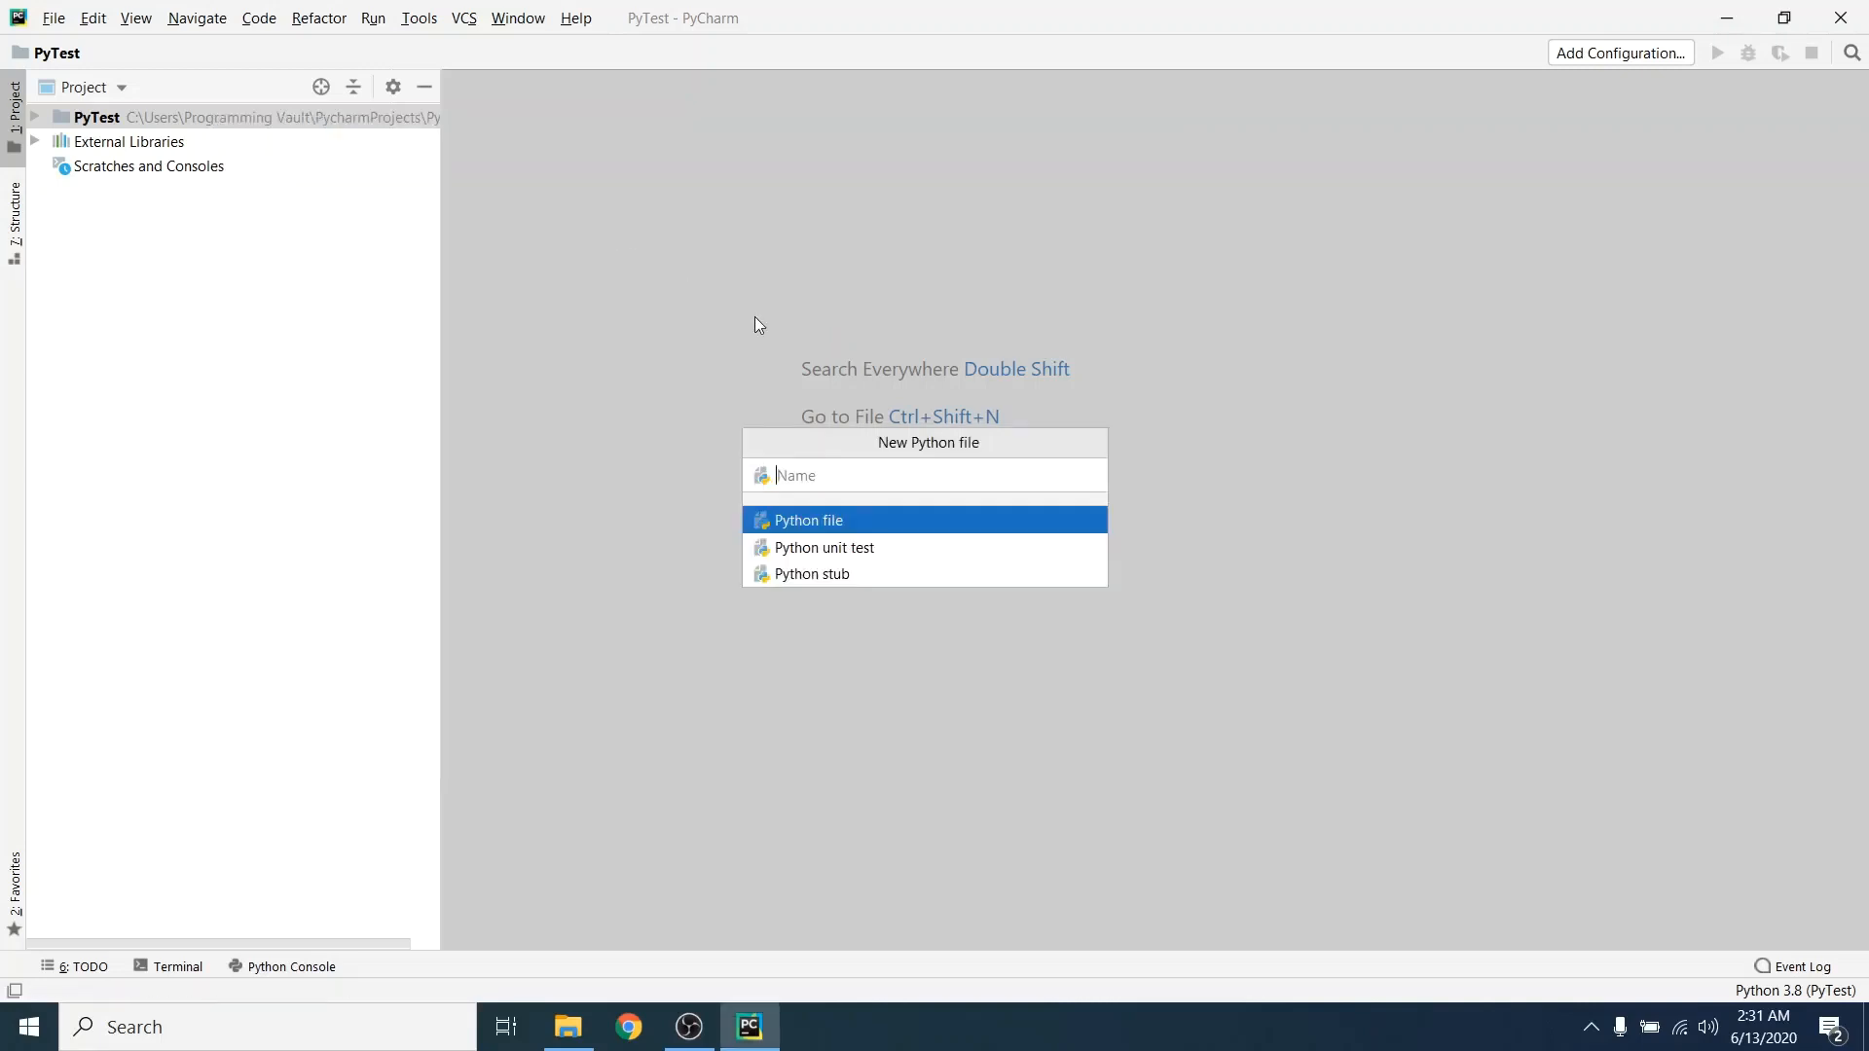
{"action": "type", "text": "pytest.py"}
{"action": "key", "text": "Return"}
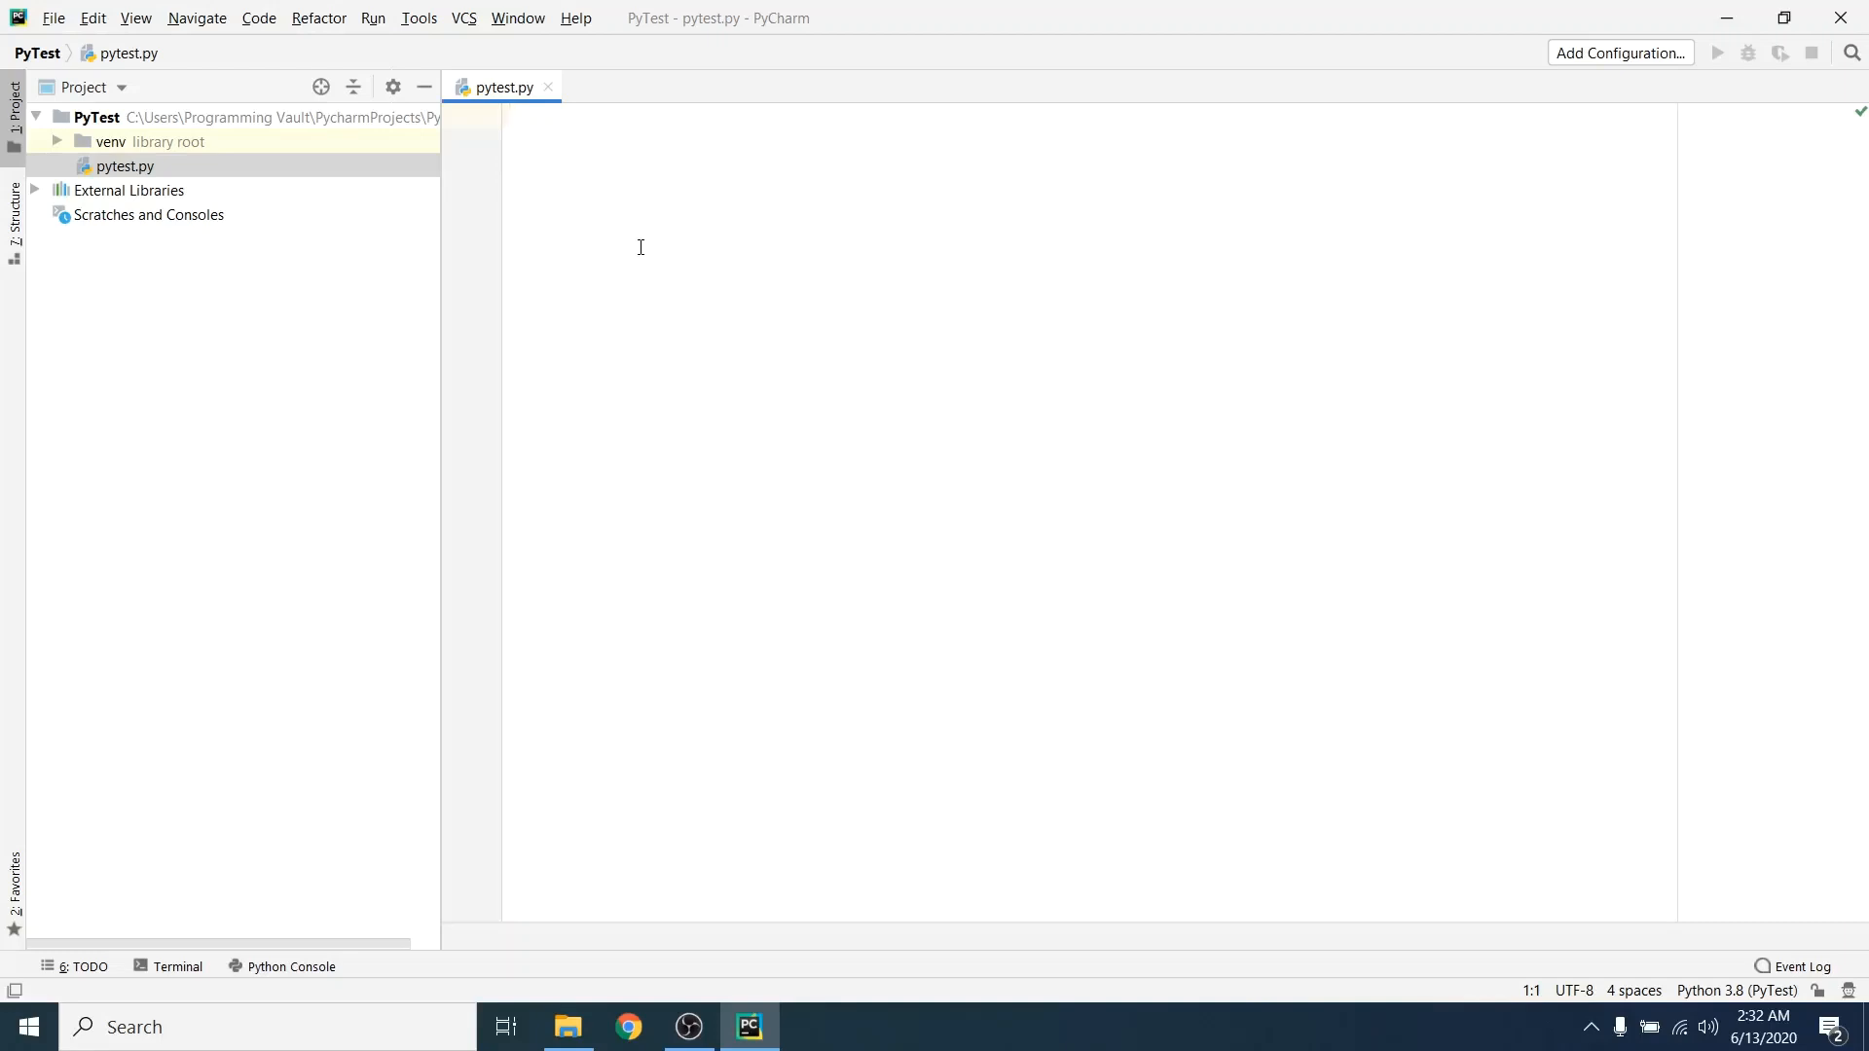
Step: Write the statement print("Hello World") on the first line of pytest.py
{"action": "type", "text": "print"}
{"action": "key", "text": "Return"}
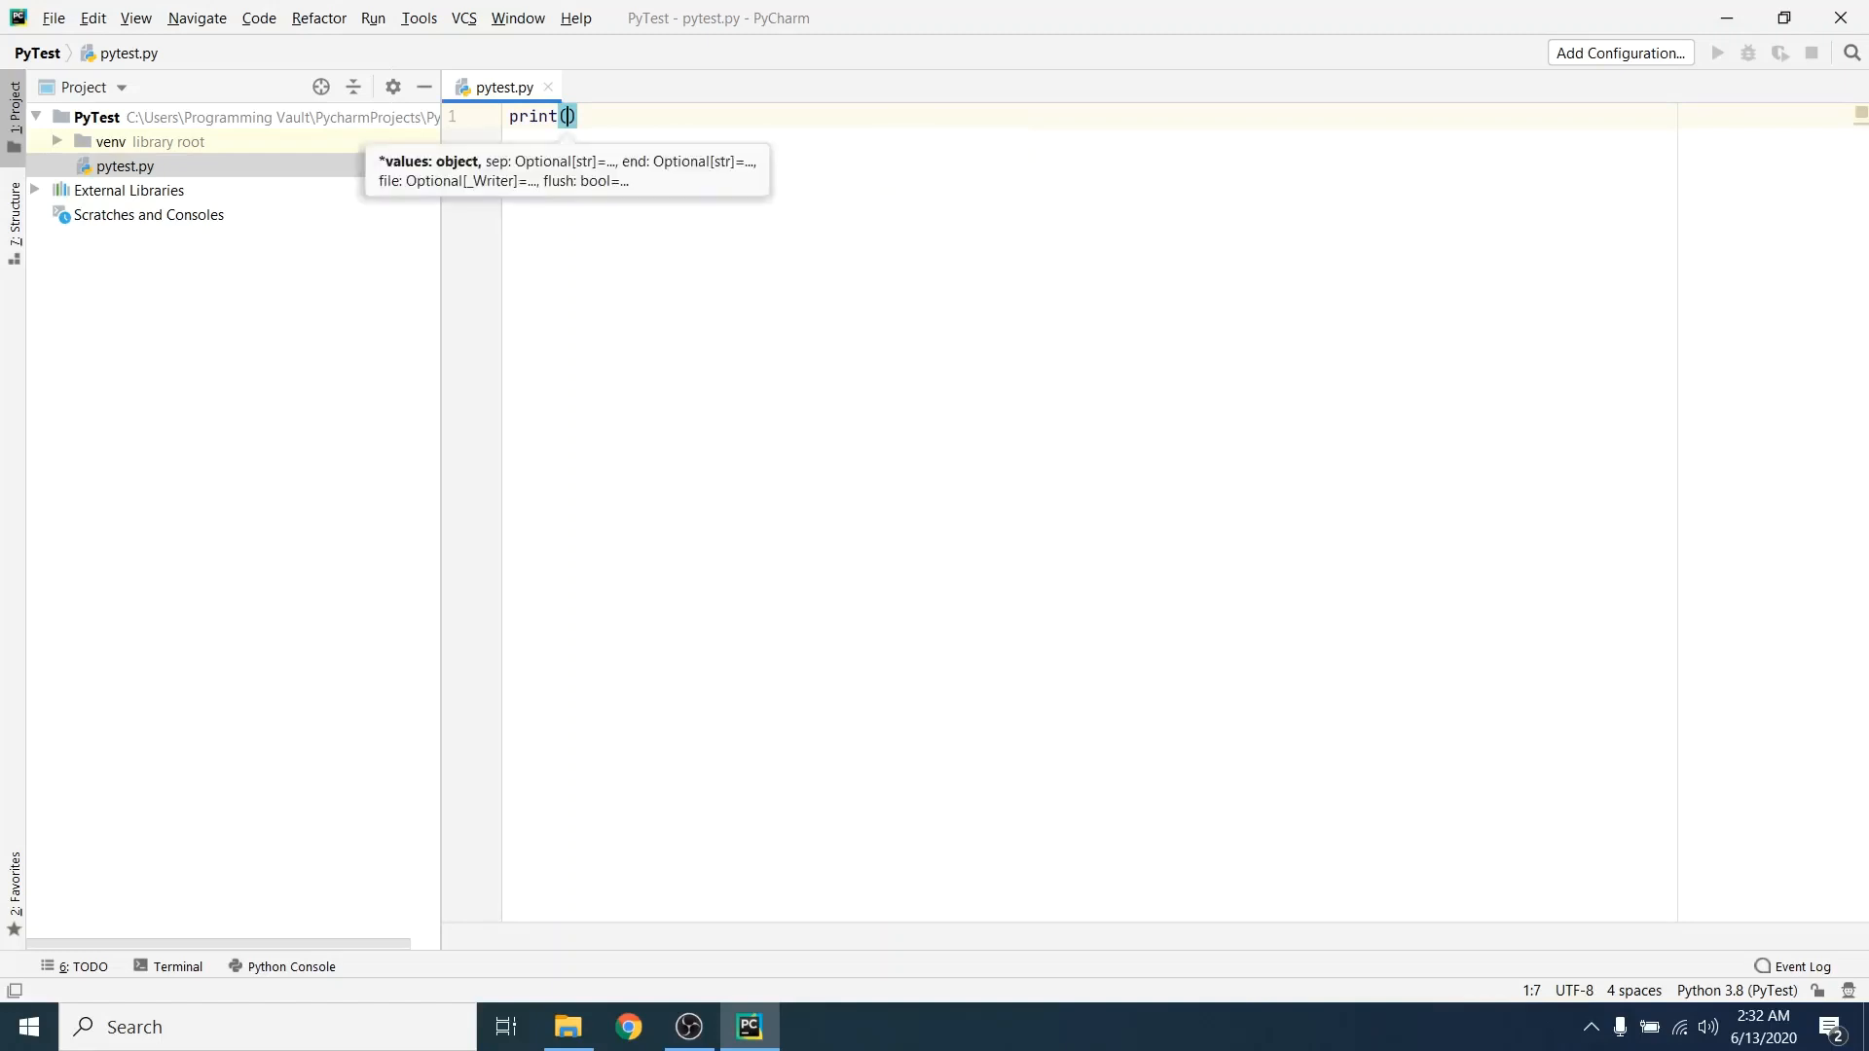
{"action": "type", "text": "\"Hell"}
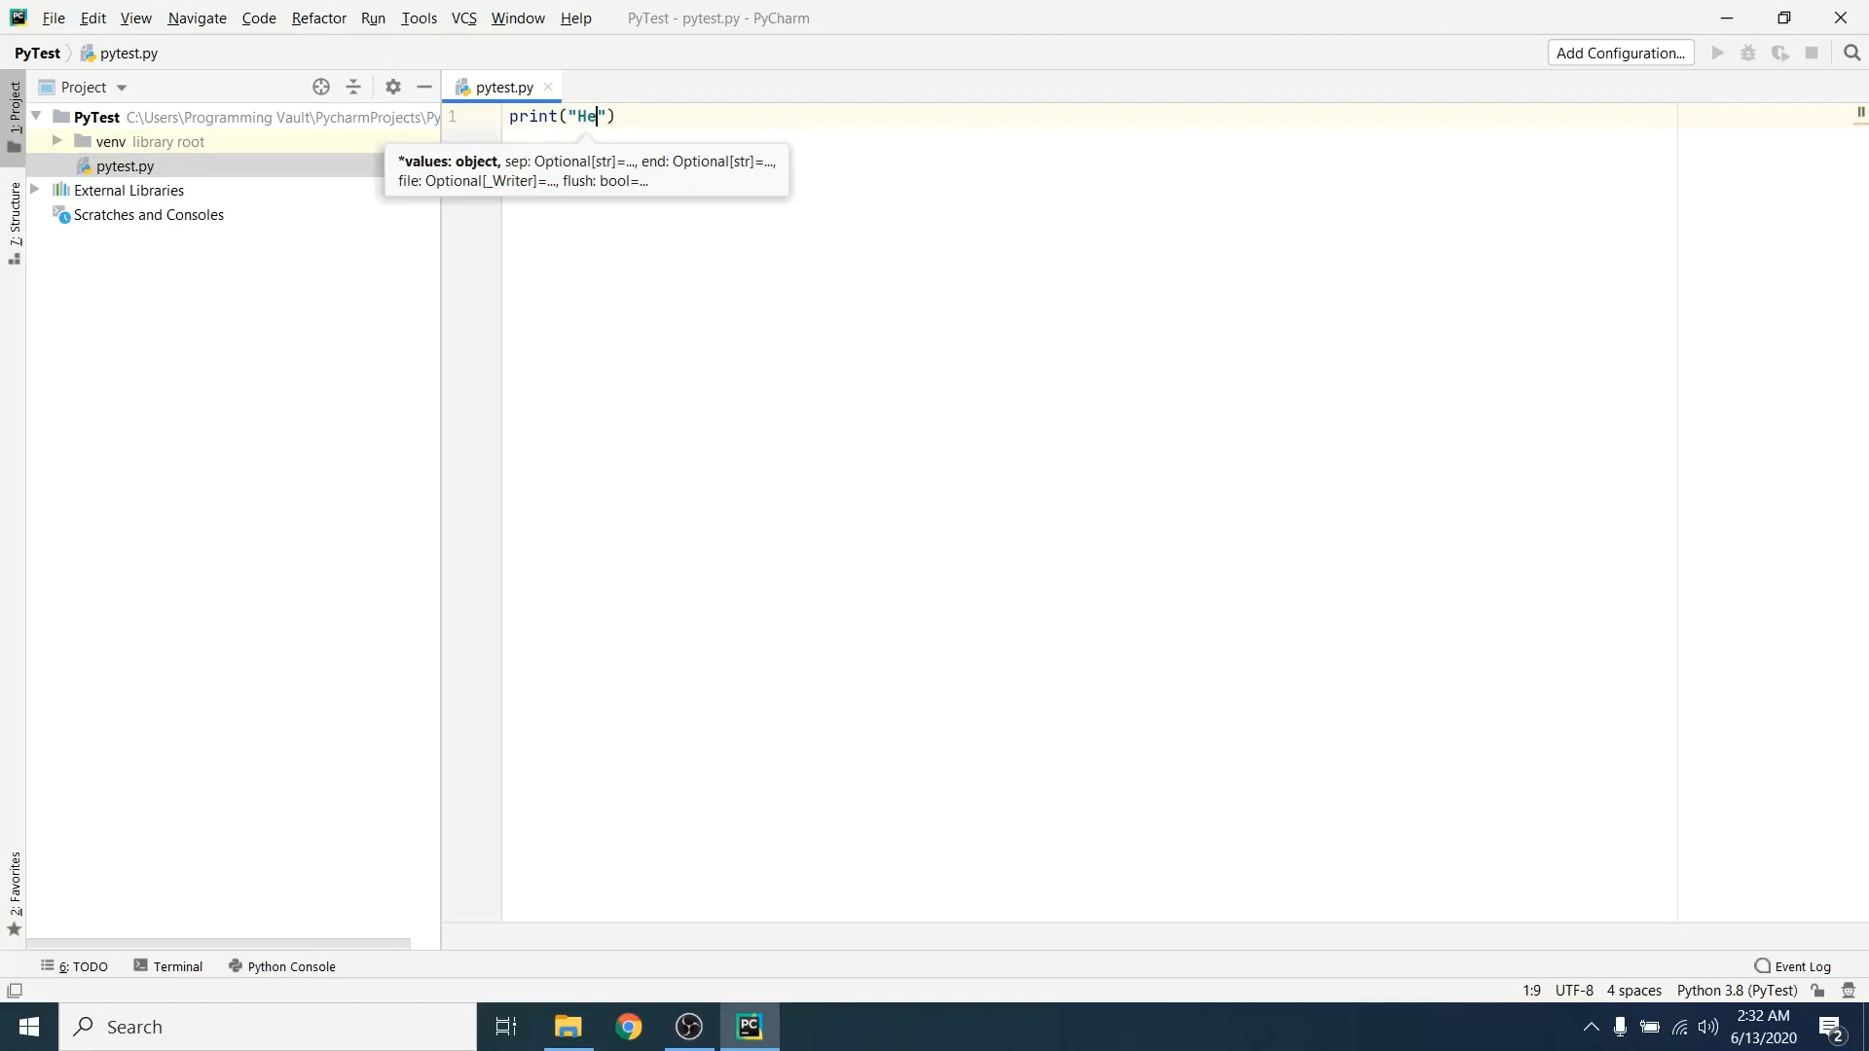
{"action": "type", "text": "o Wor"}
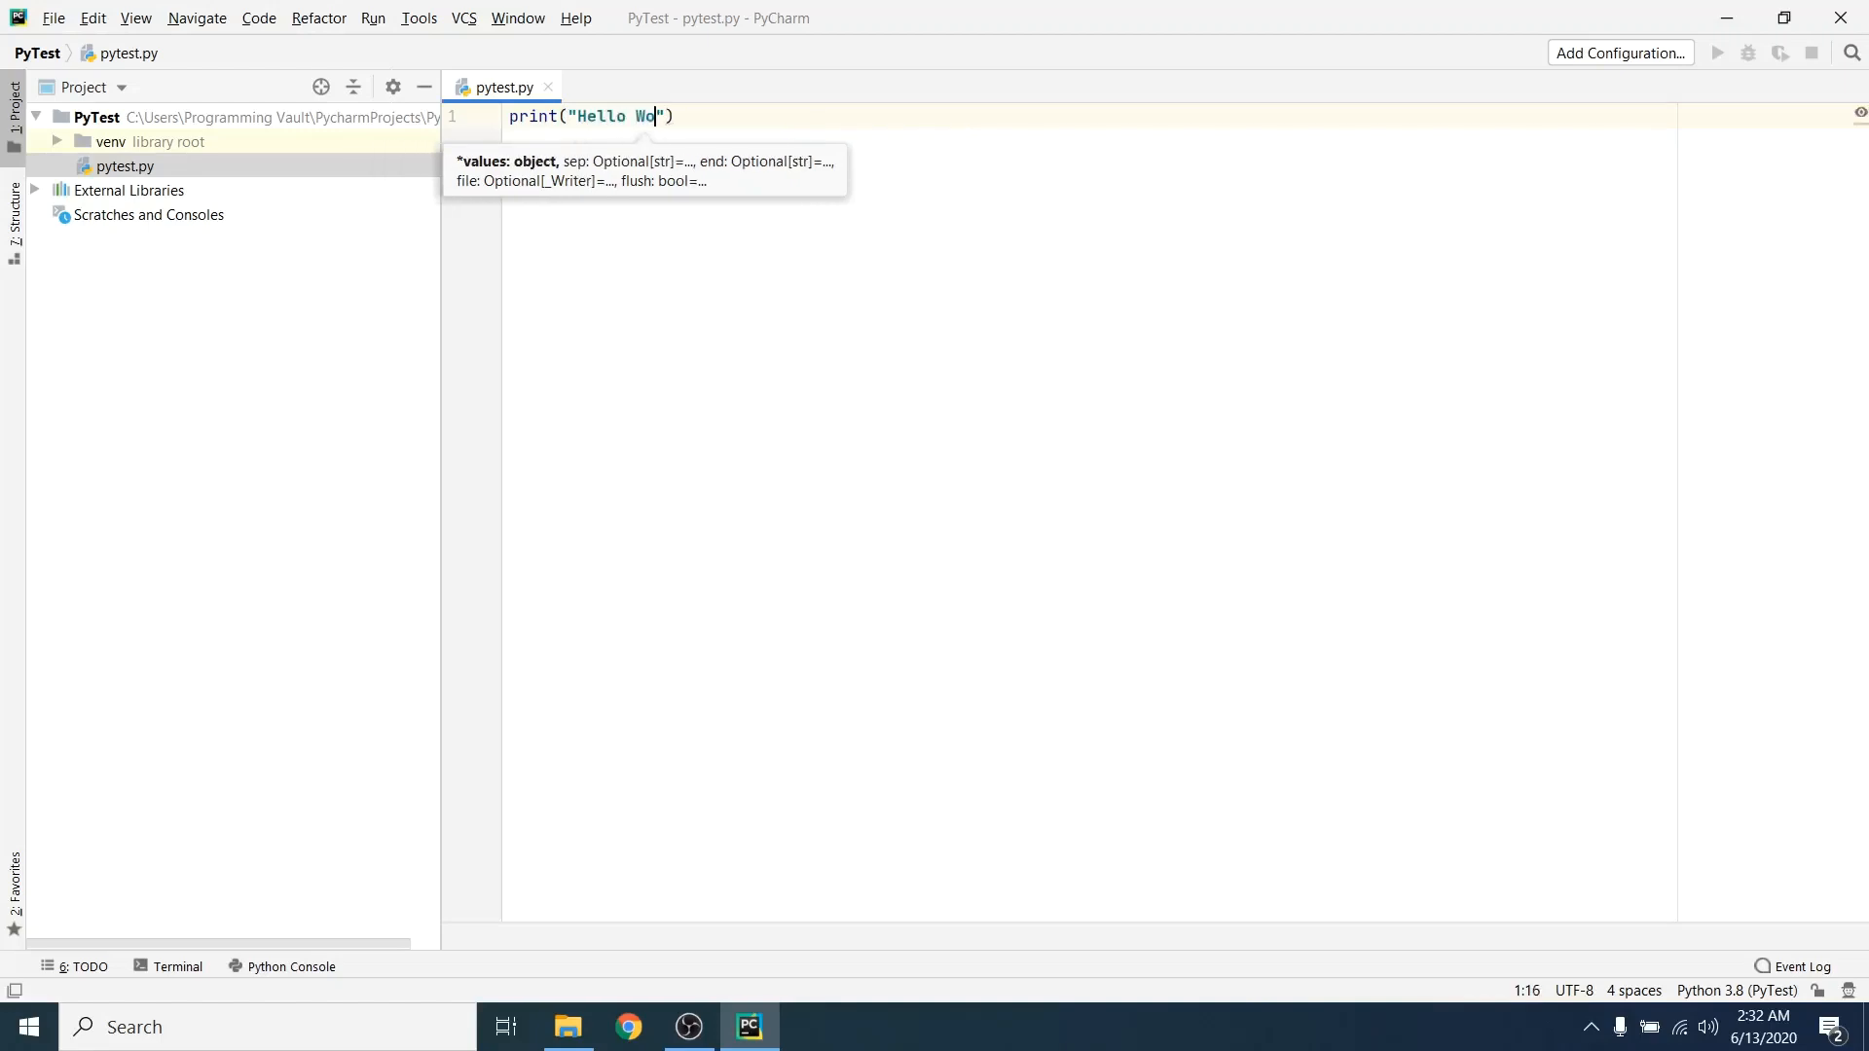
{"action": "type", "text": "ld"}
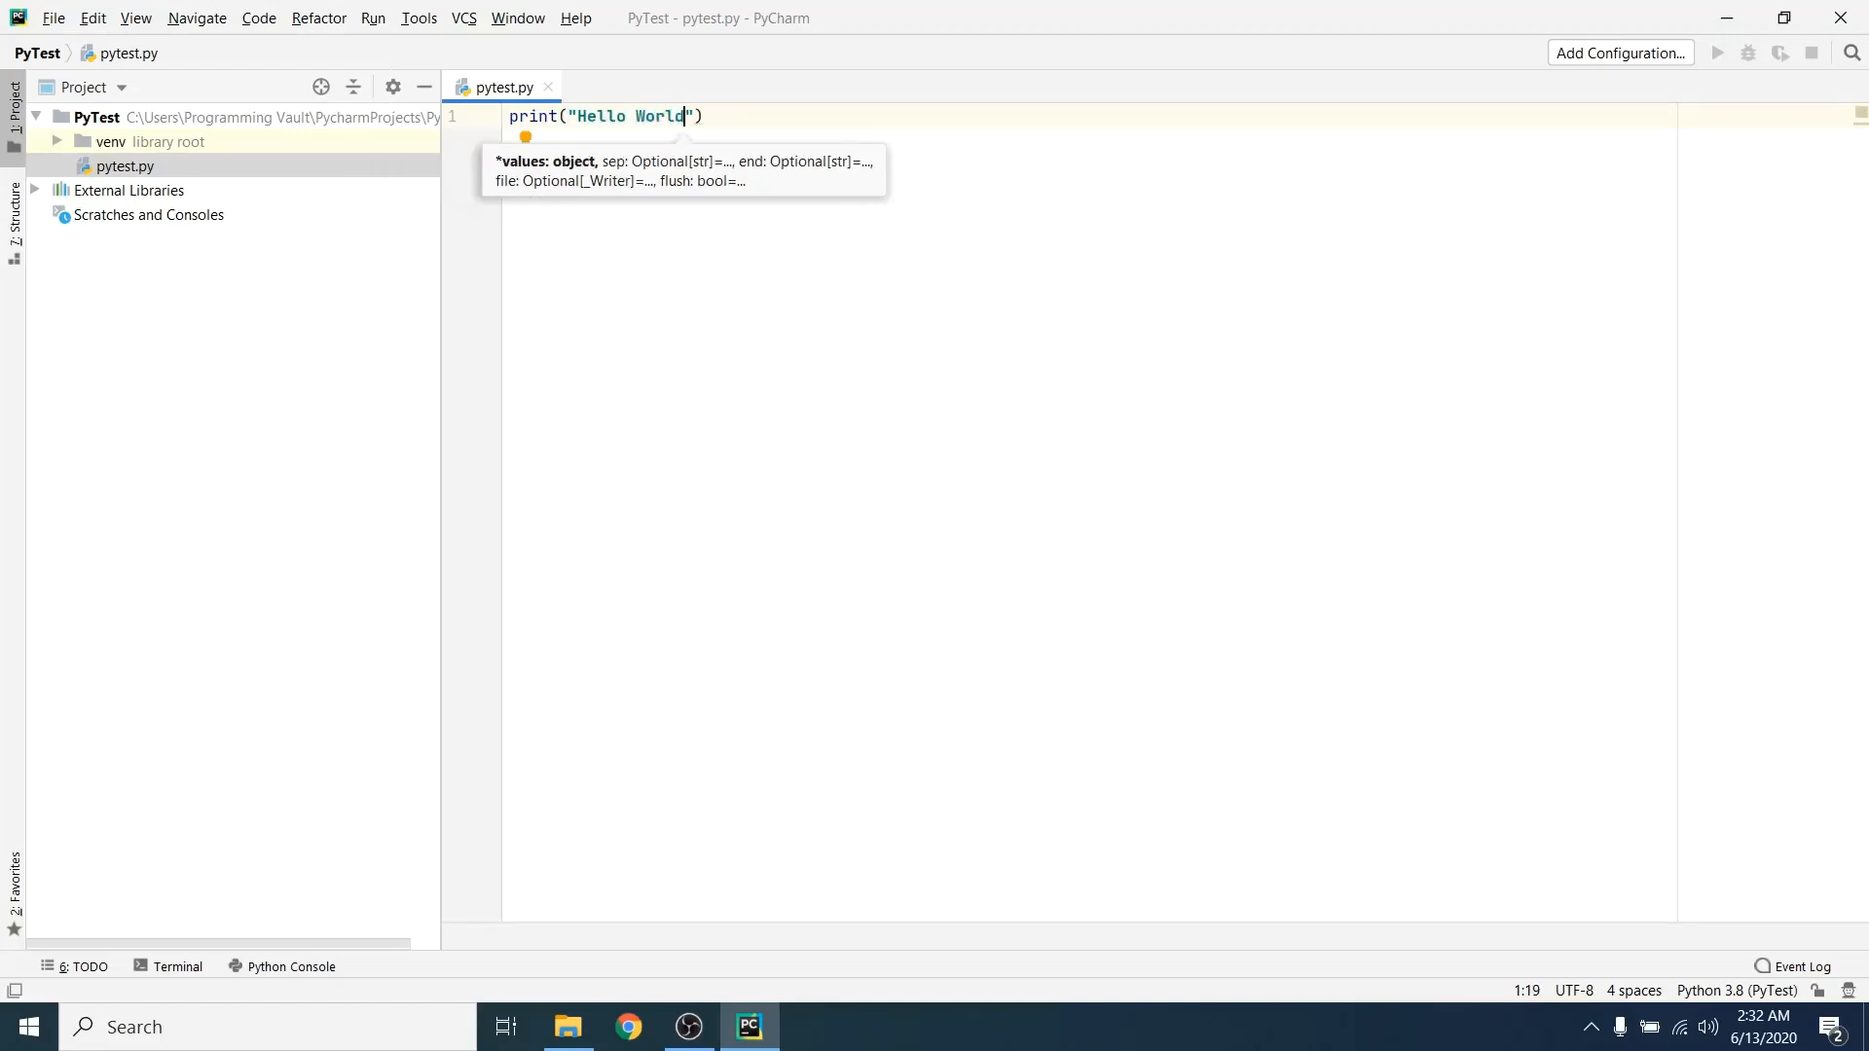
{"action": "left_click", "coordinate": [753, 117]}
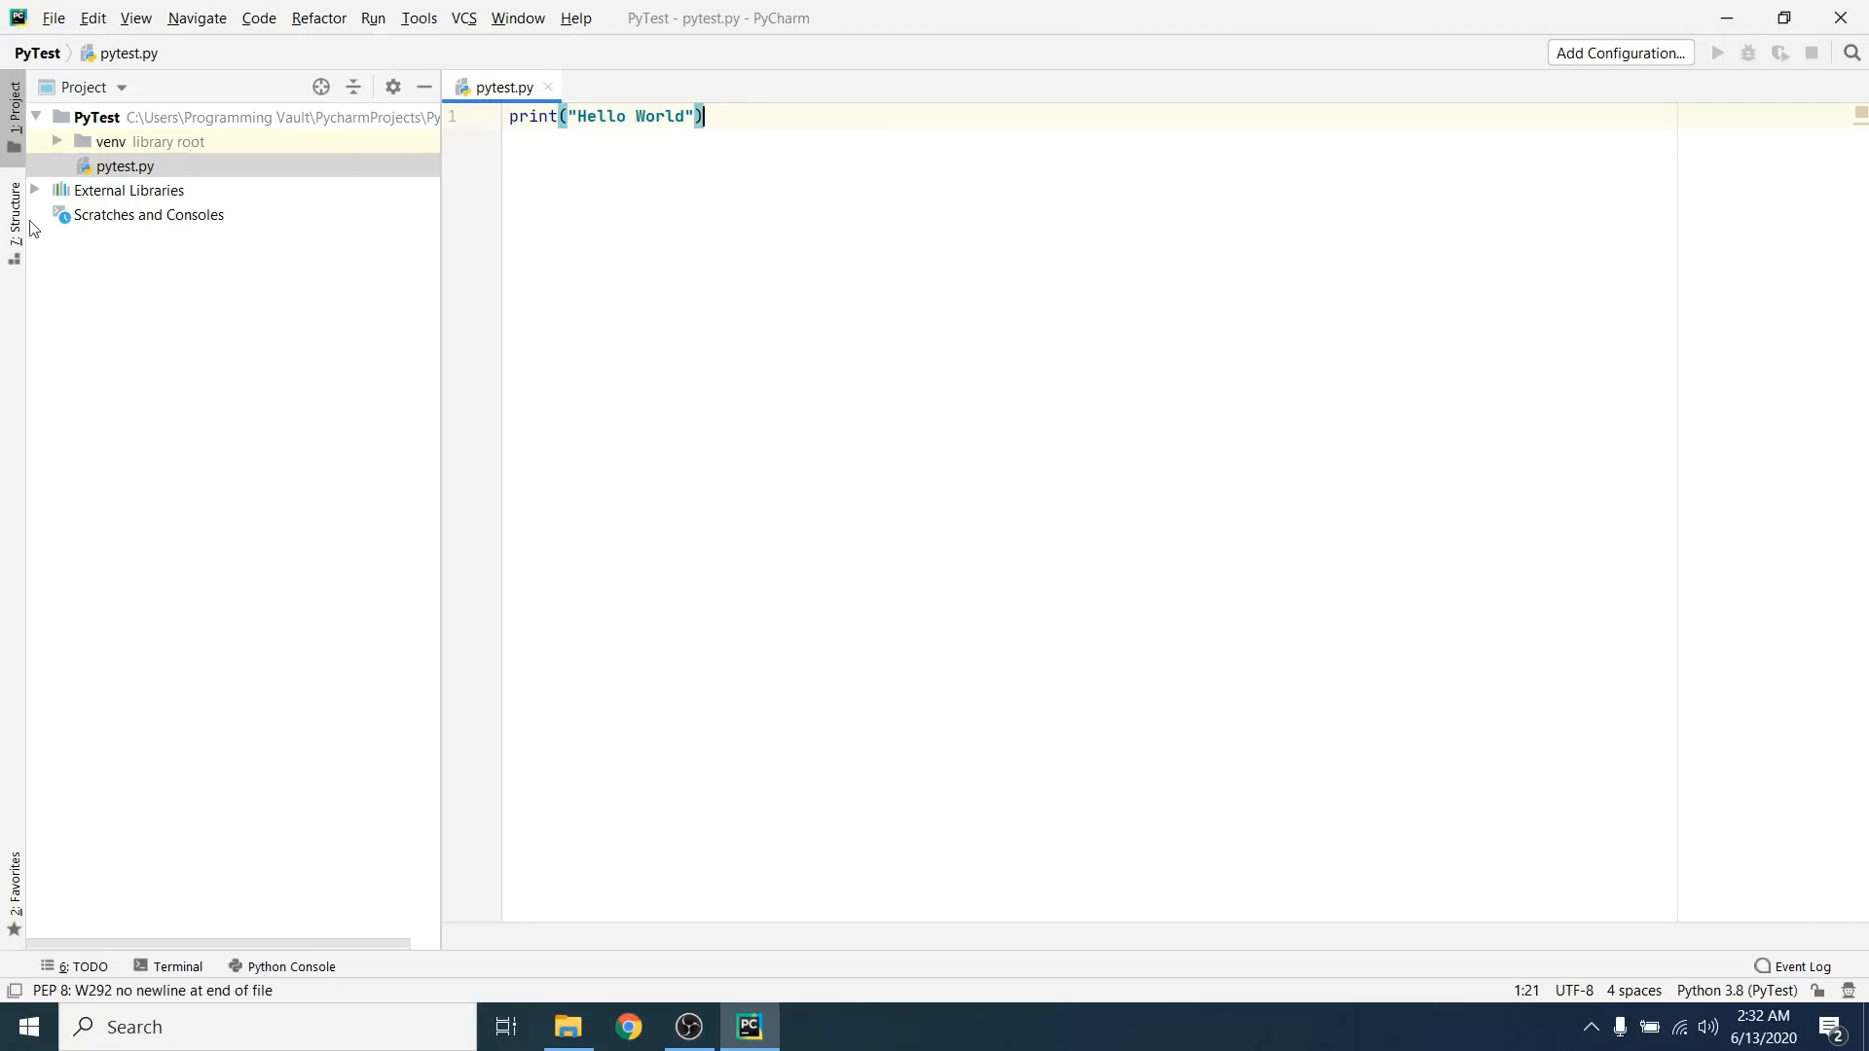
Step: Run the pytest script with its own run configuration
{"action": "left_click", "coordinate": [376, 22]}
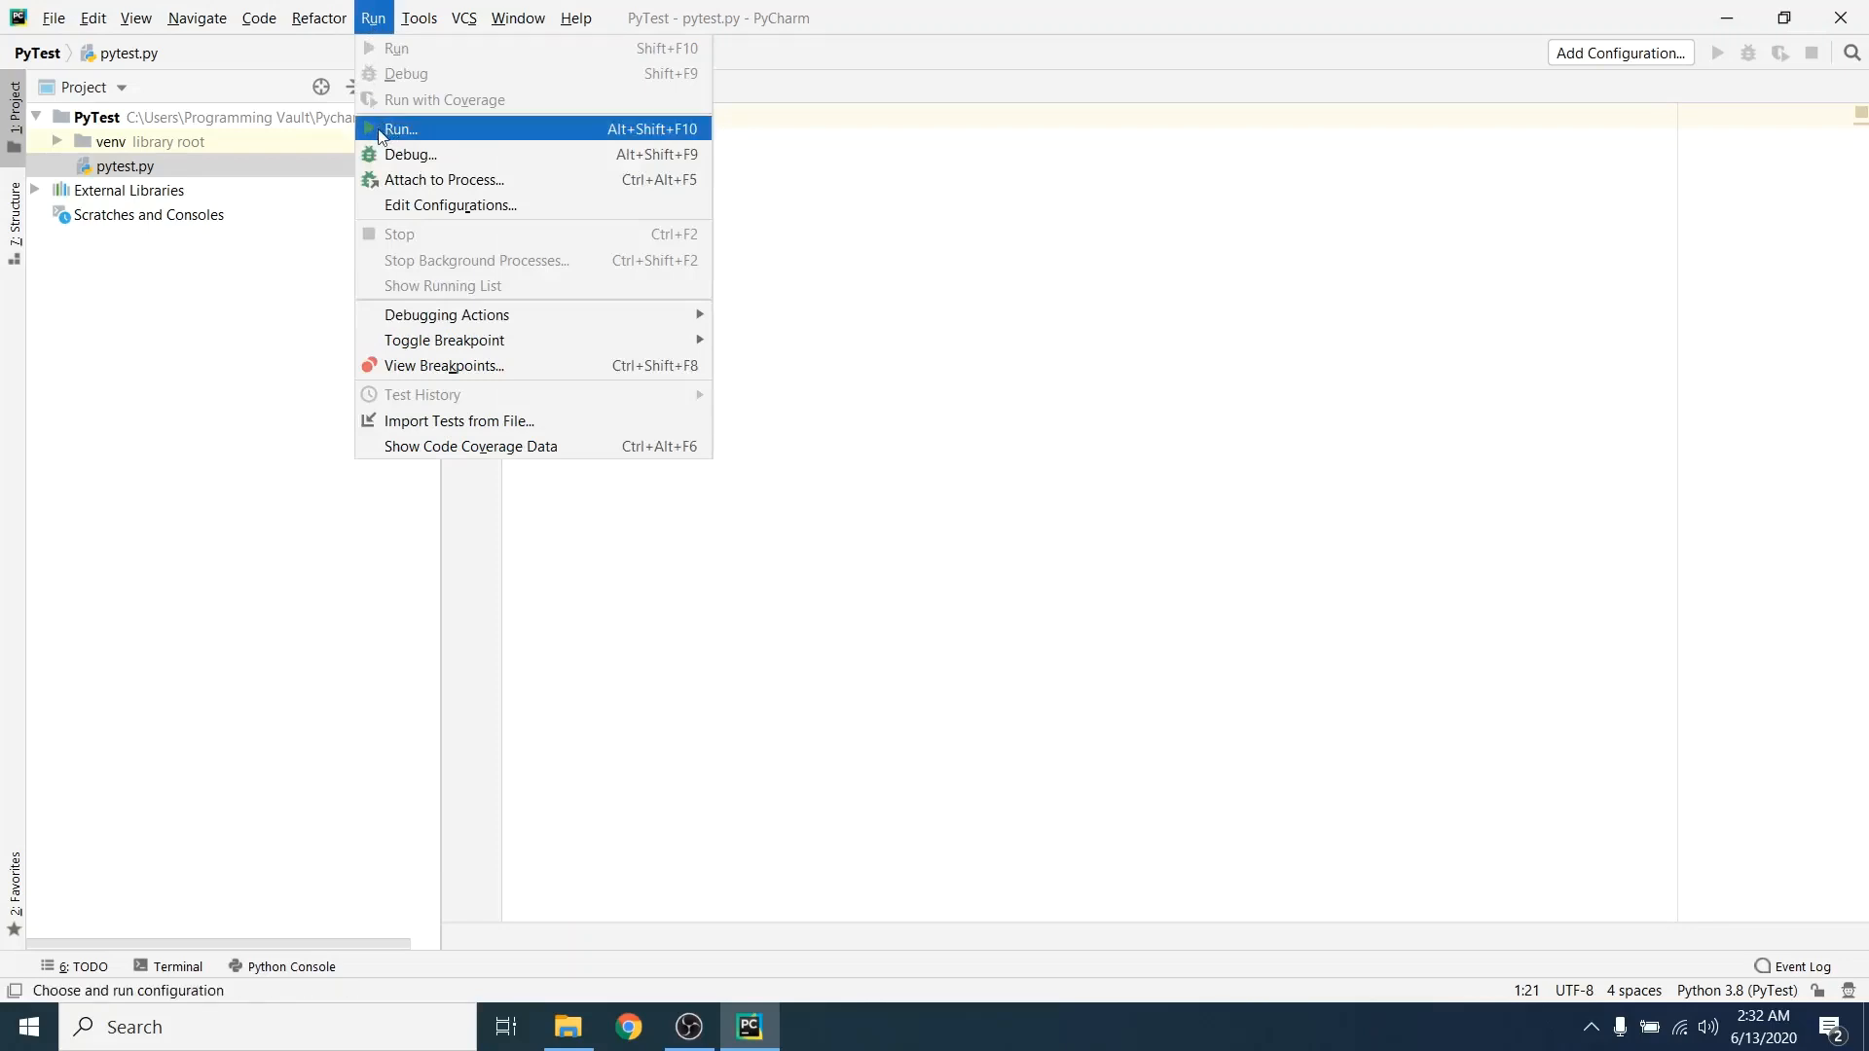
{"action": "left_click", "coordinate": [390, 132]}
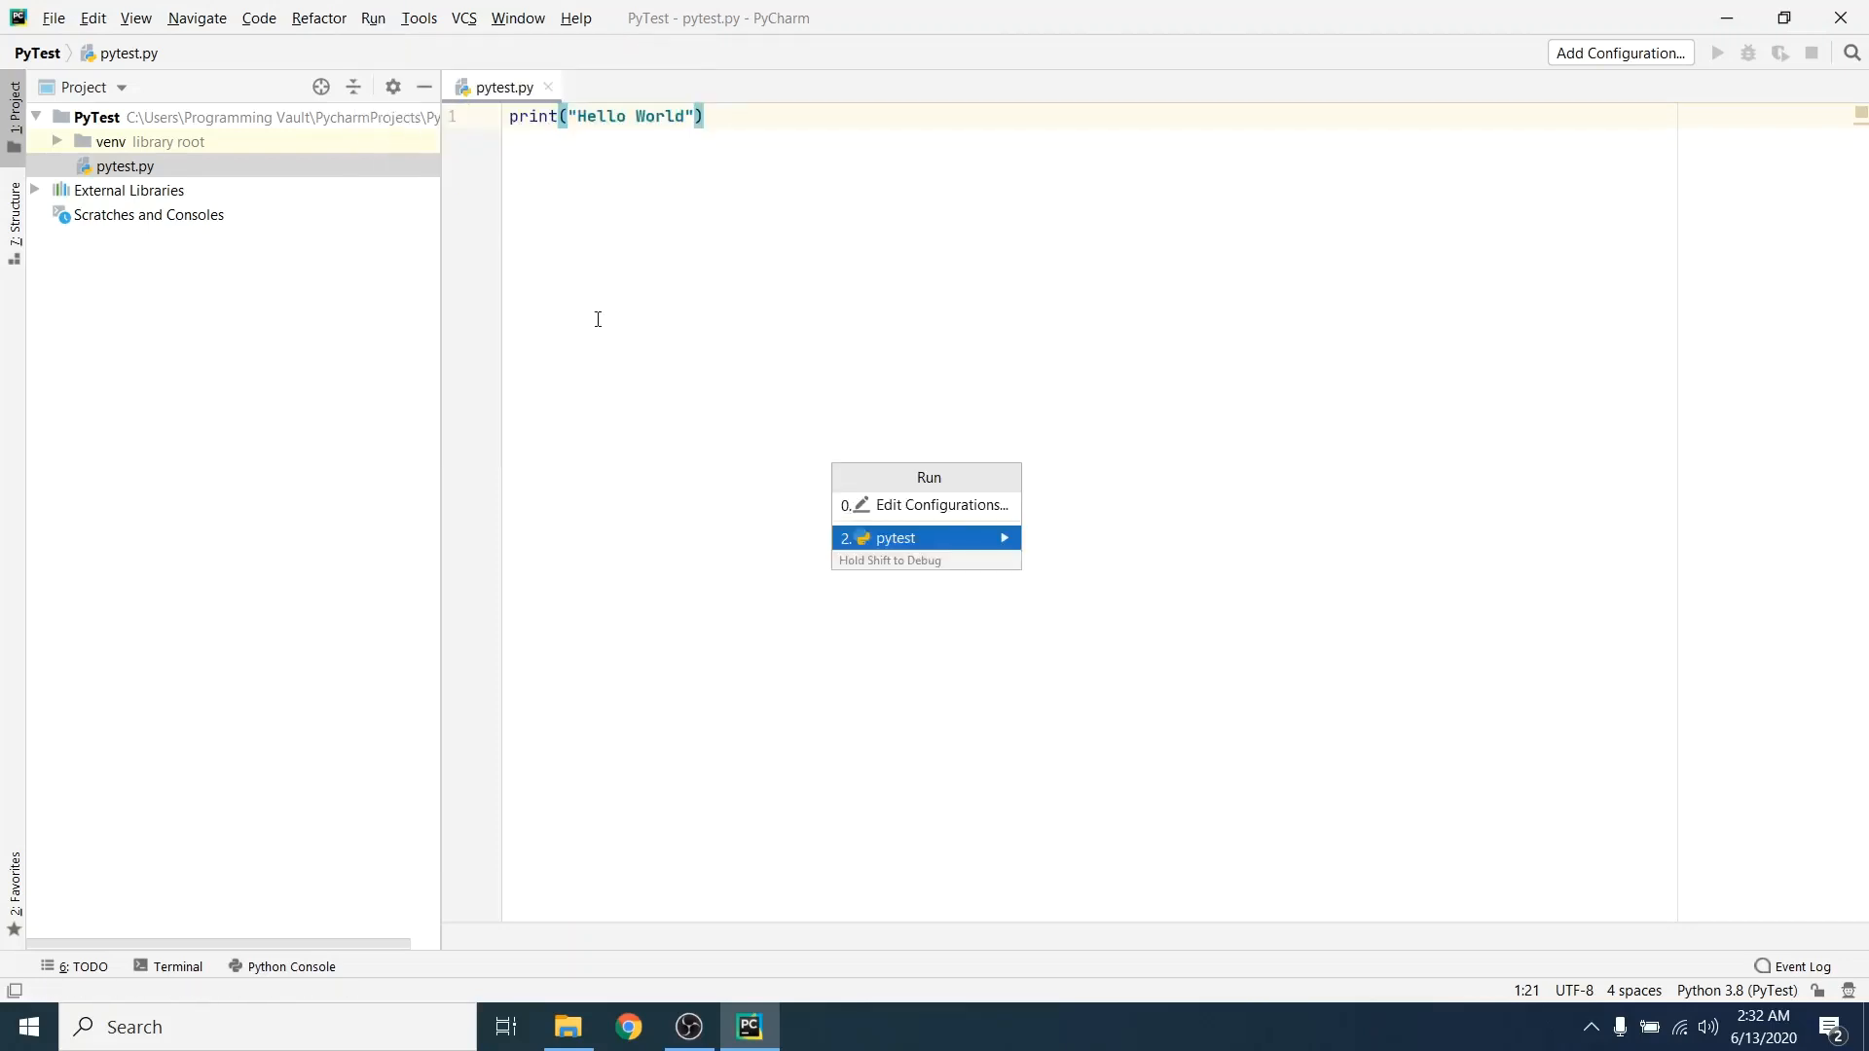
{"action": "key", "text": "Up"}
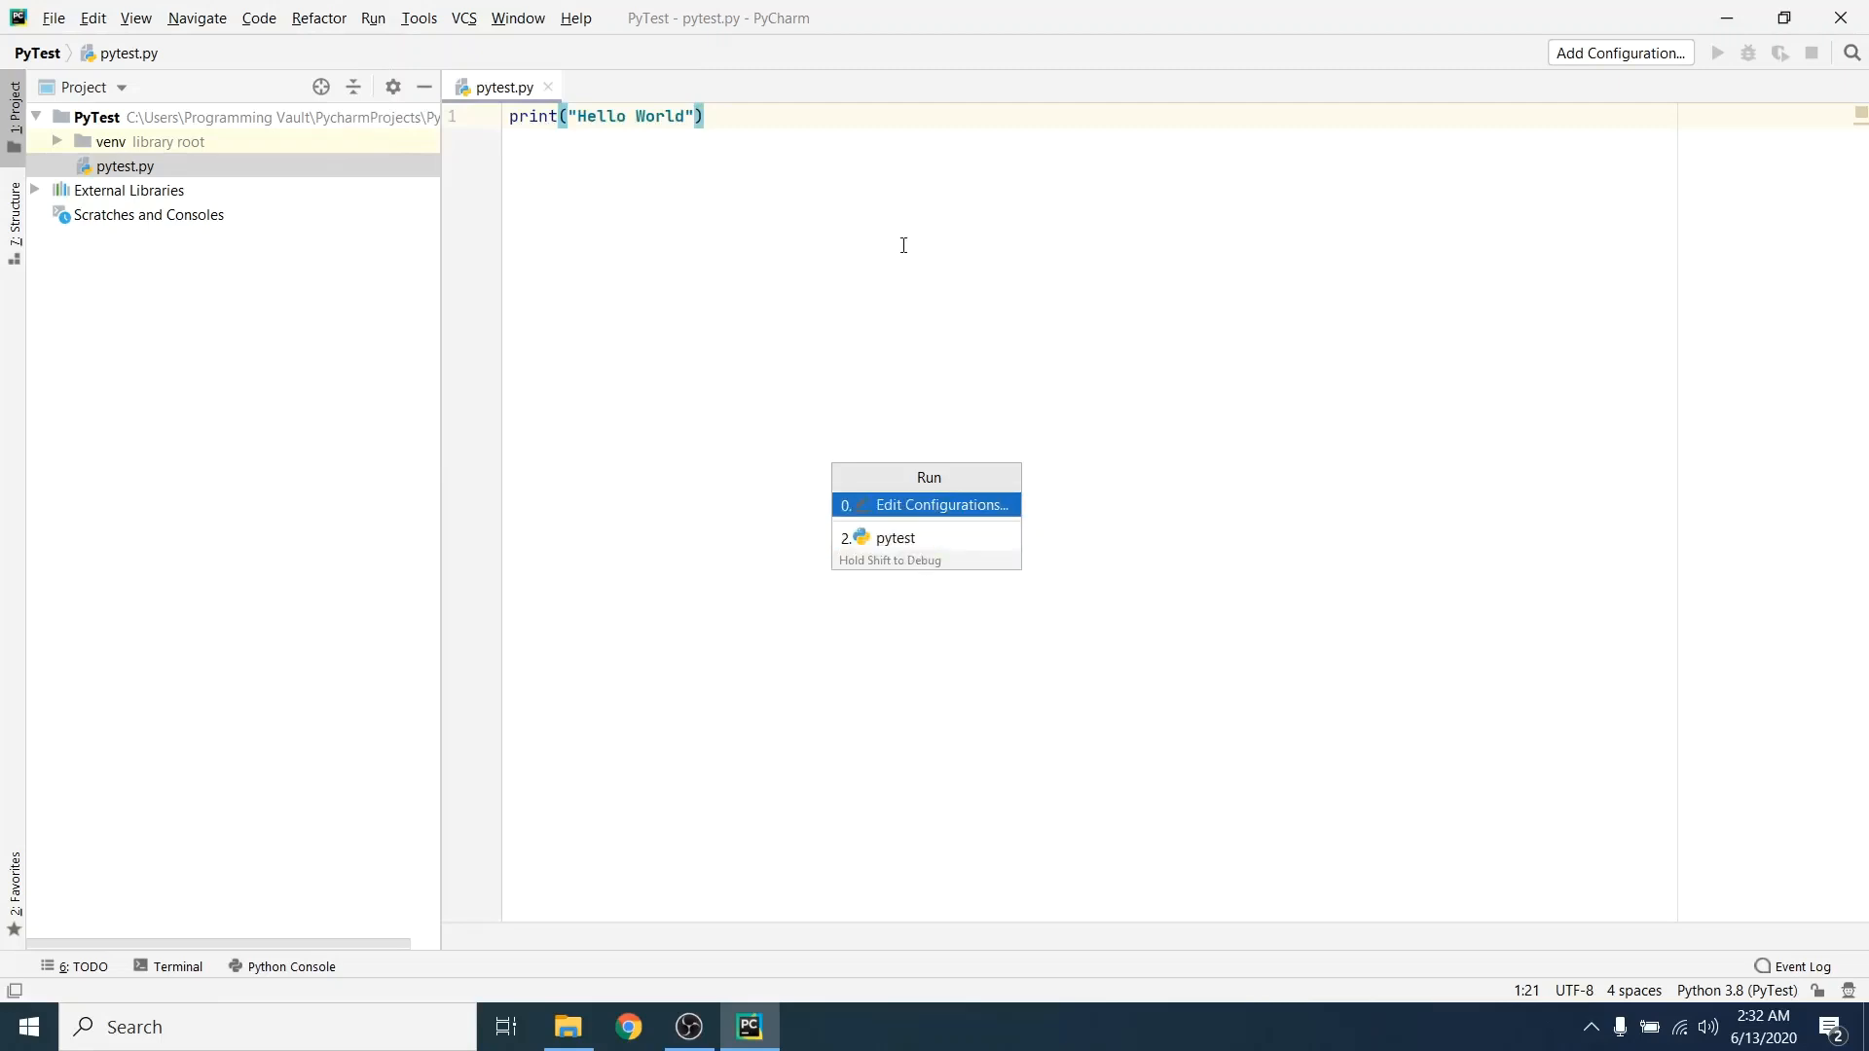
{"action": "key", "text": "Down"}
{"action": "key", "text": "Up"}
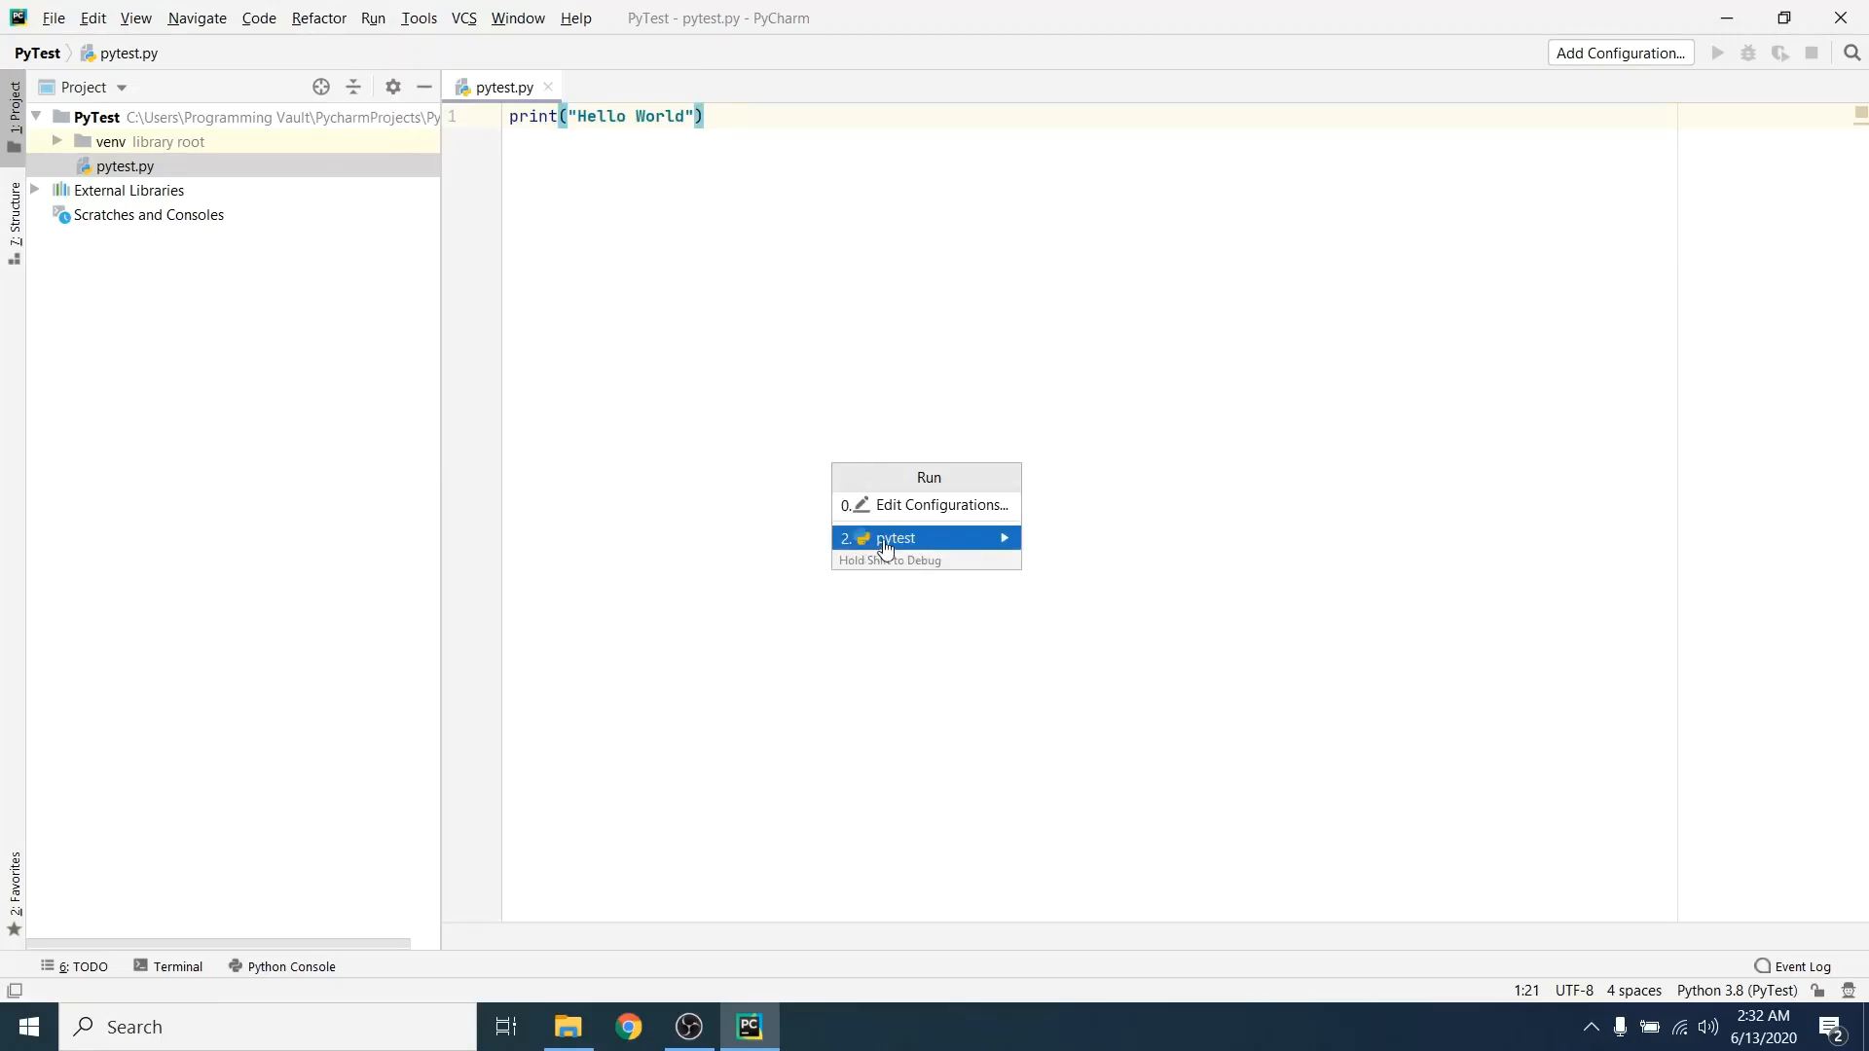
{"action": "left_click", "coordinate": [932, 539]}
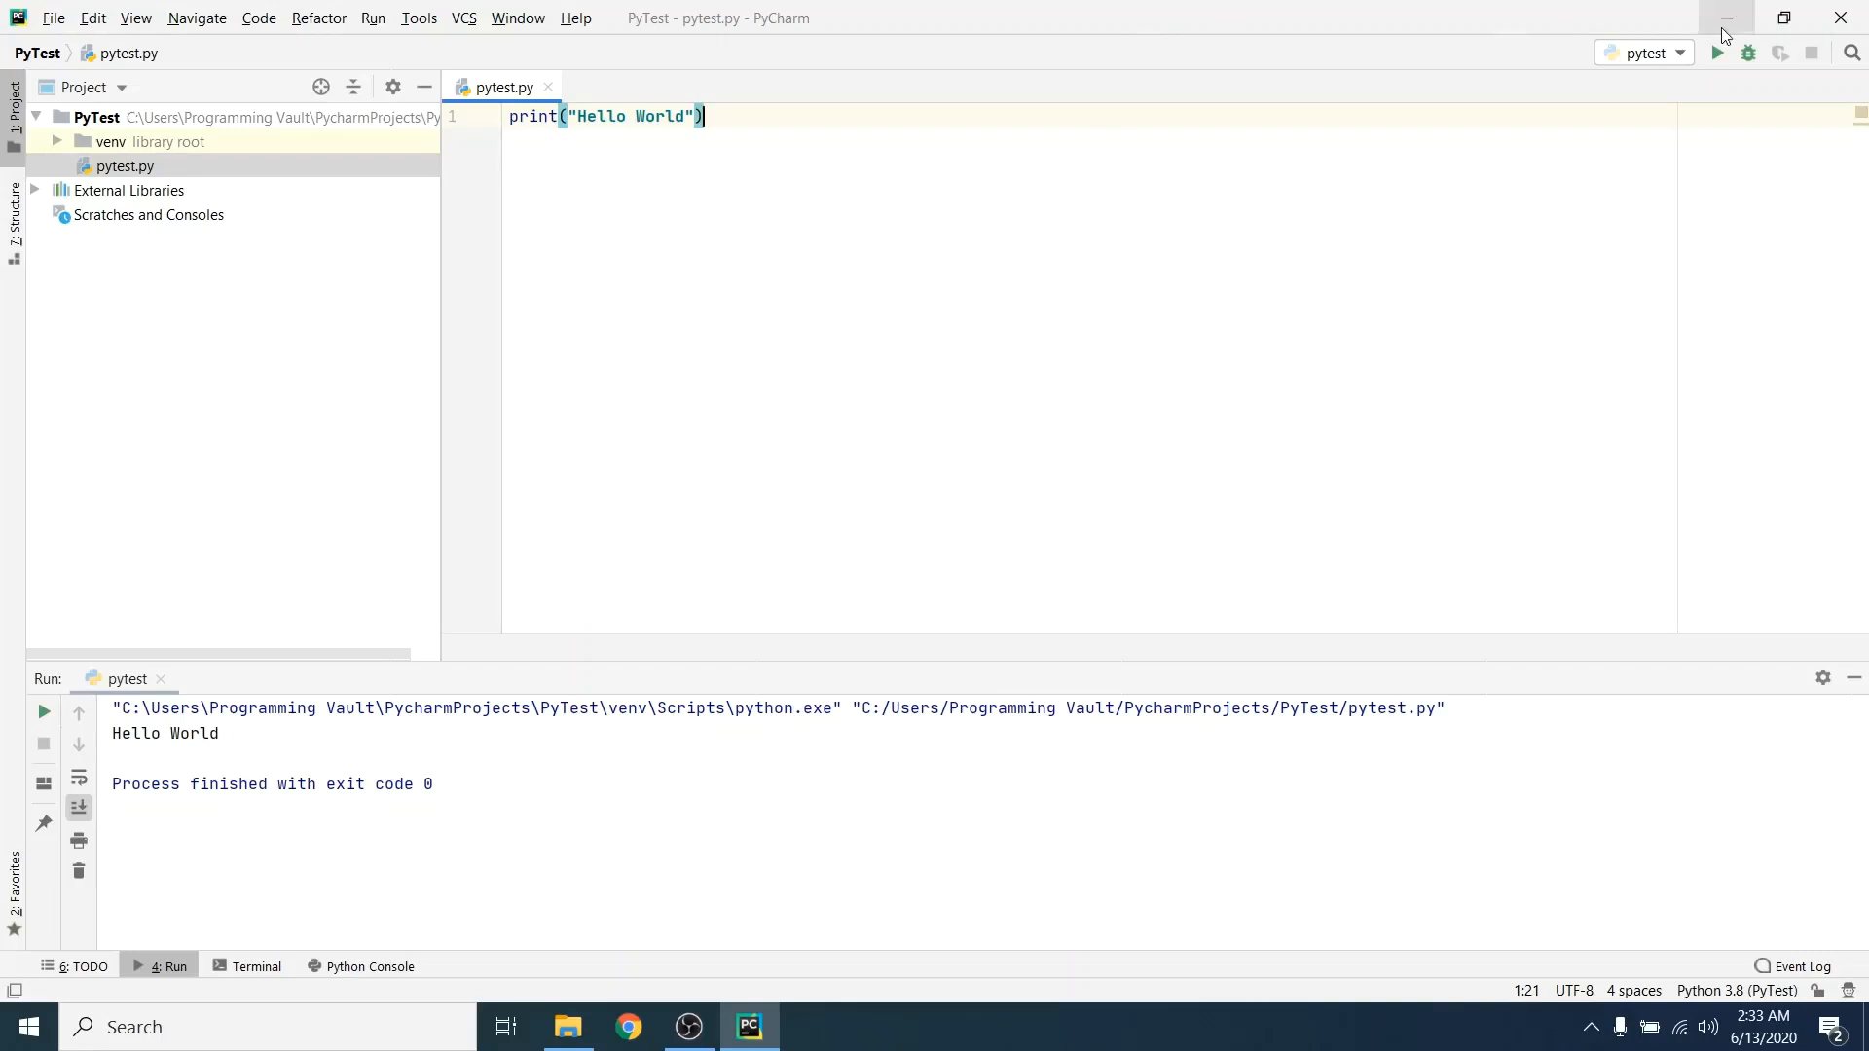
Step: Close PyCharm and confirm the exit
{"action": "left_click", "coordinate": [1831, 25]}
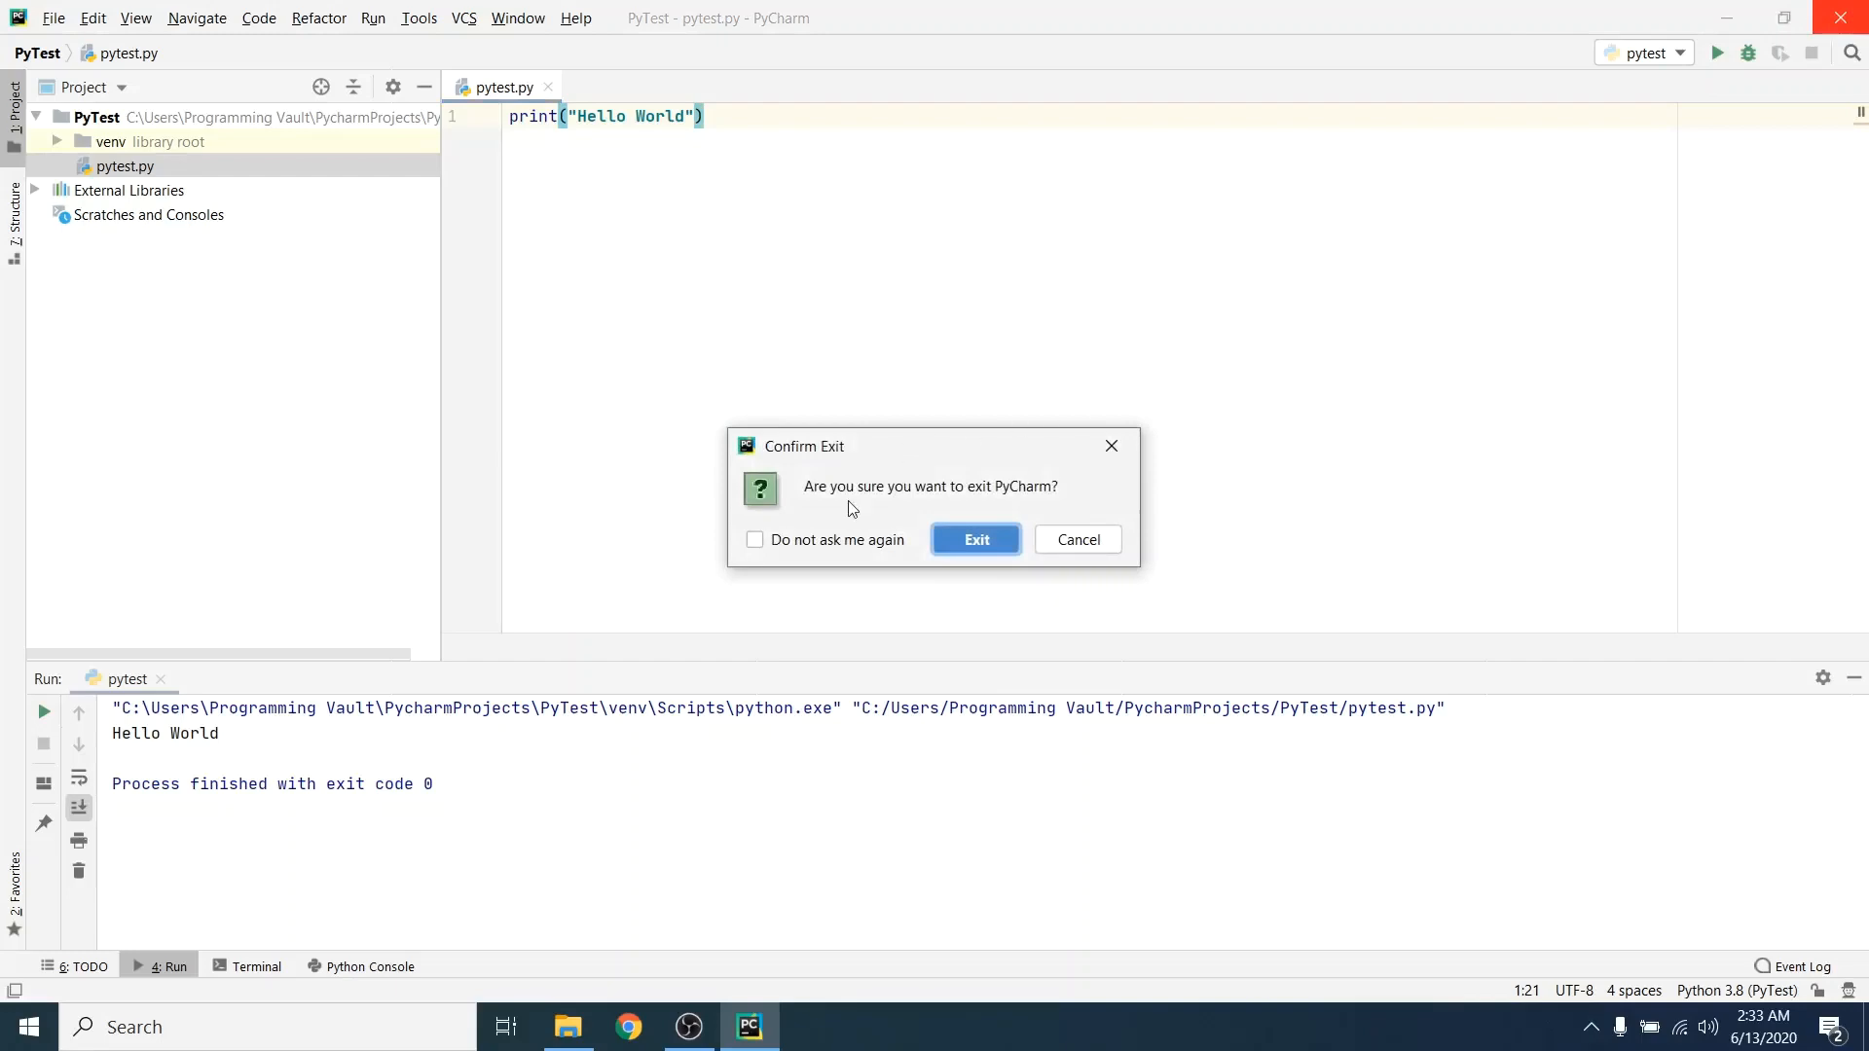
{"action": "left_click", "coordinate": [969, 541]}
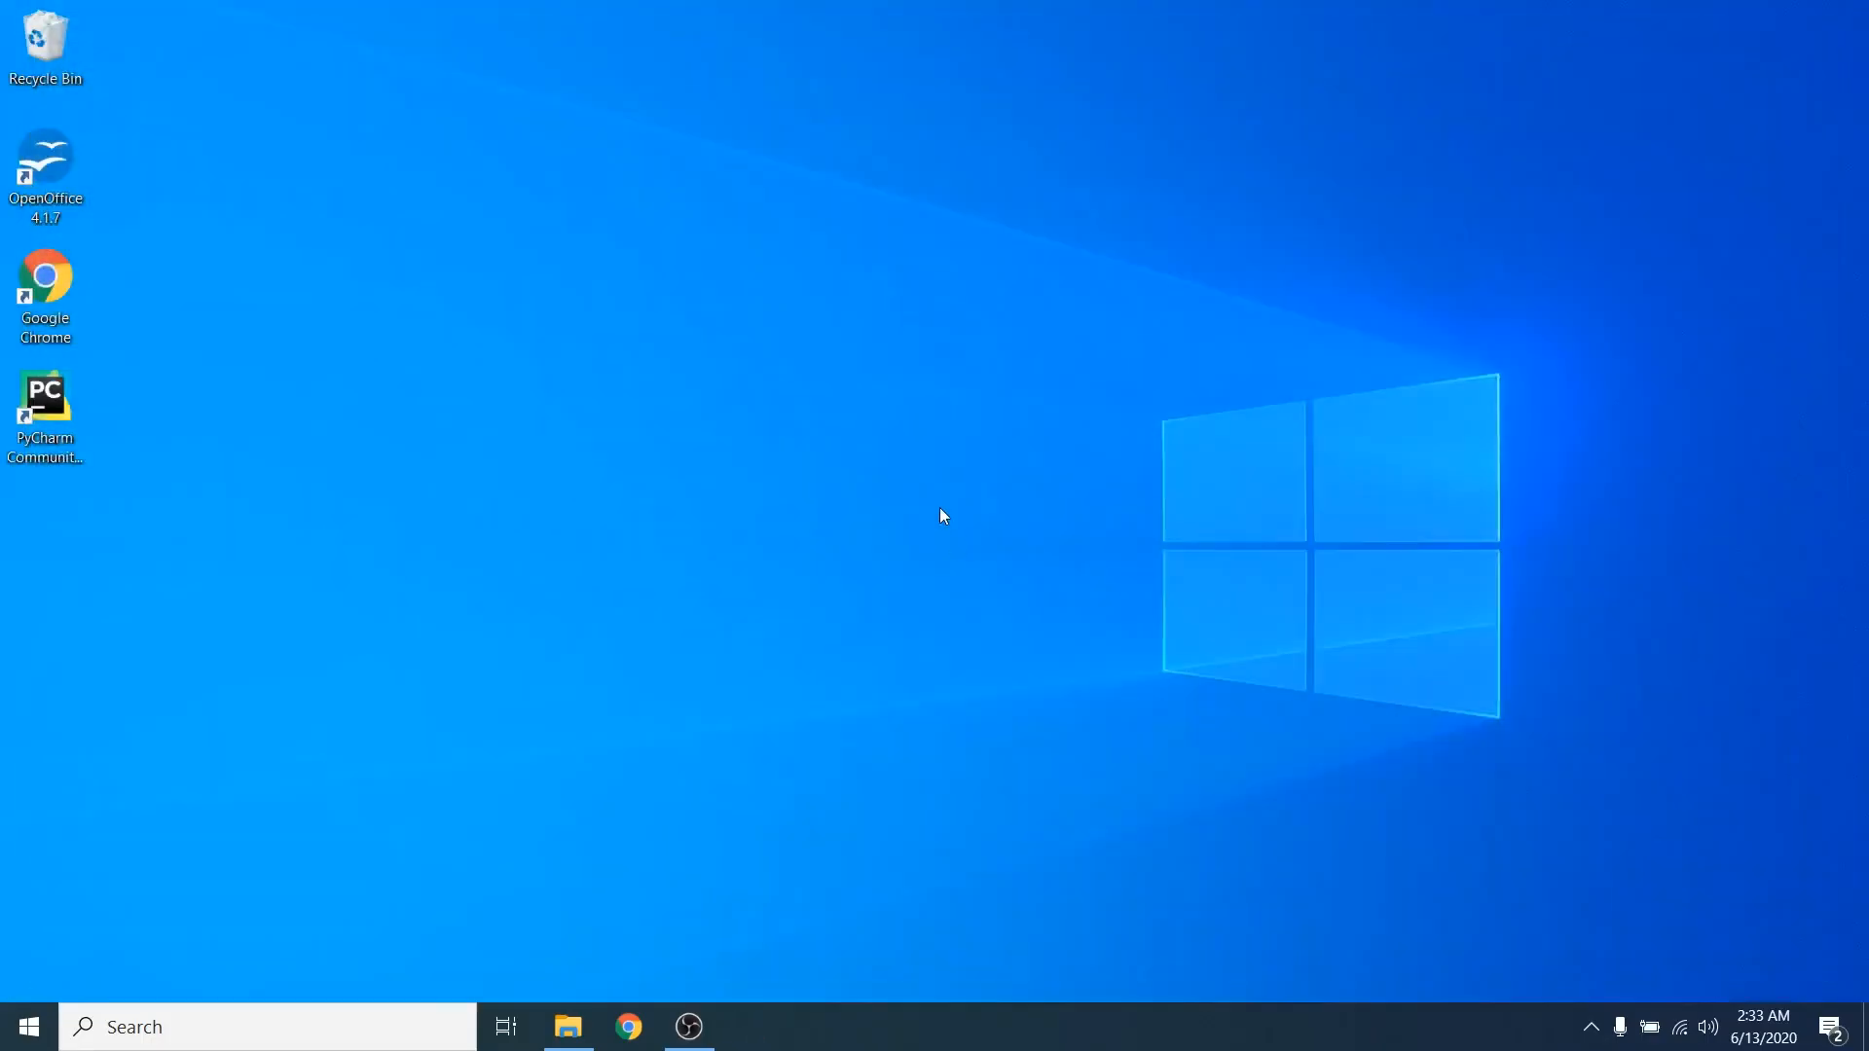